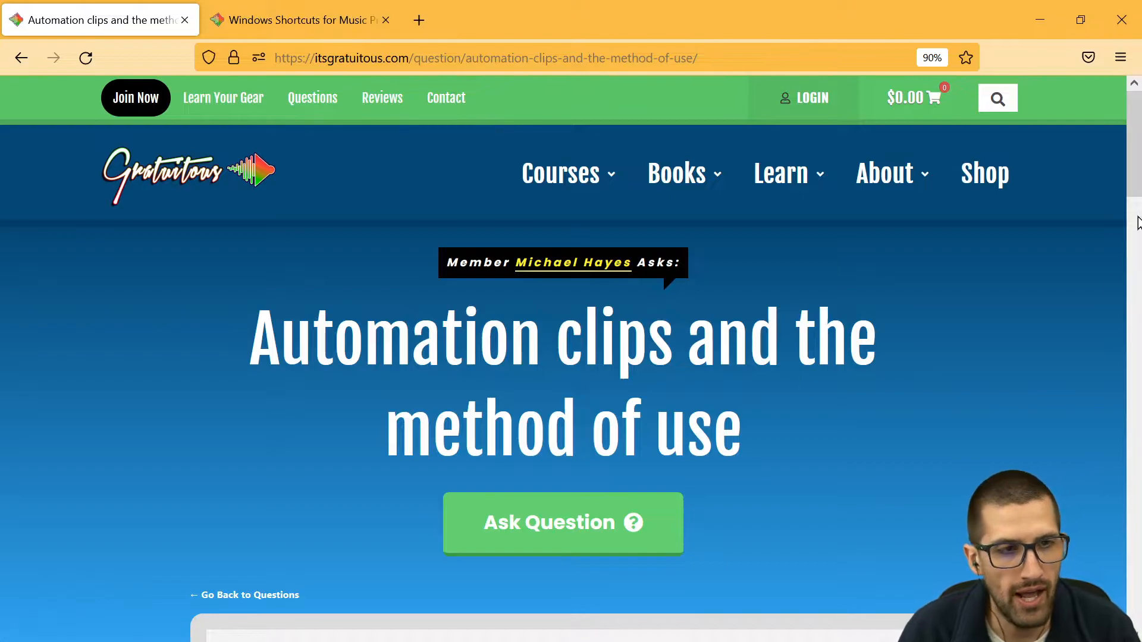
# Highlight the question title "Automation clips and the method of use" to review its topic.
pyautogui.moveTo(261, 345); pyautogui.dragTo(648, 334)
pyautogui.click(680, 337)
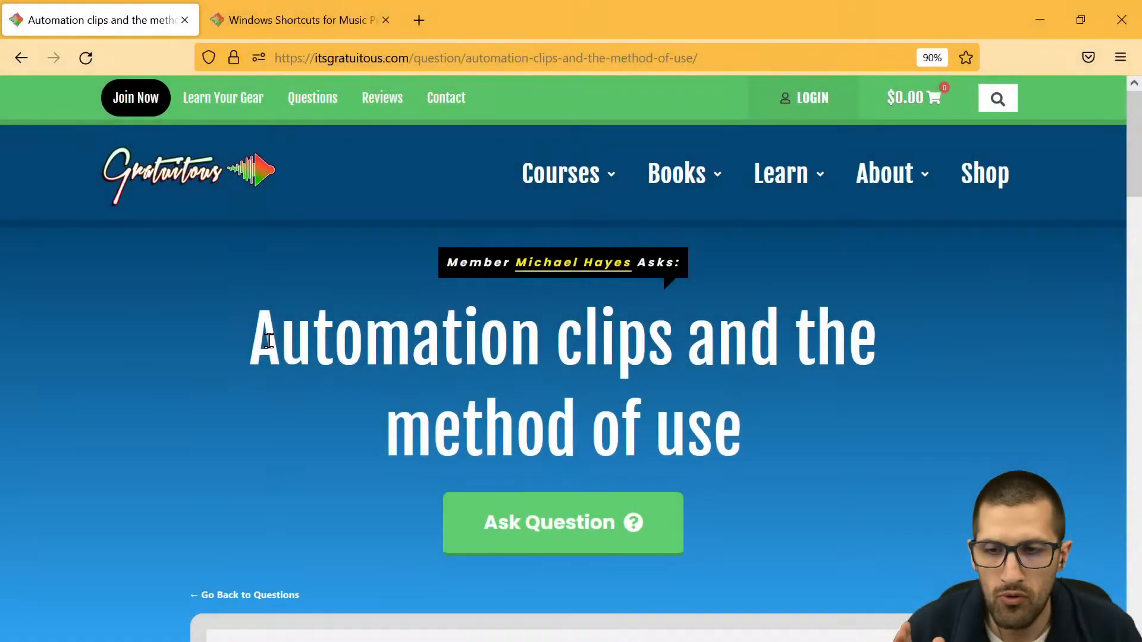
pyautogui.moveTo(269, 340); pyautogui.dragTo(743, 443)
pyautogui.click(744, 443)
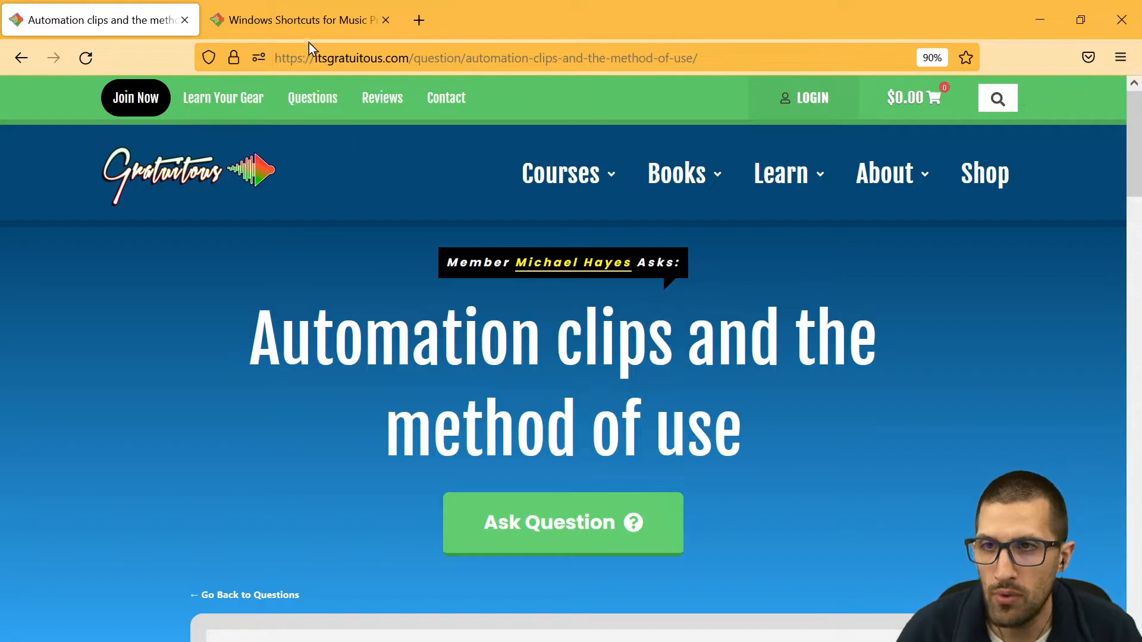
# View the Windows Shortcuts for Music Producers product page, highlighting its title and price, and open the Courses overview.
pyautogui.click(307, 25)
pyautogui.moveTo(667, 266); pyautogui.dragTo(840, 291)
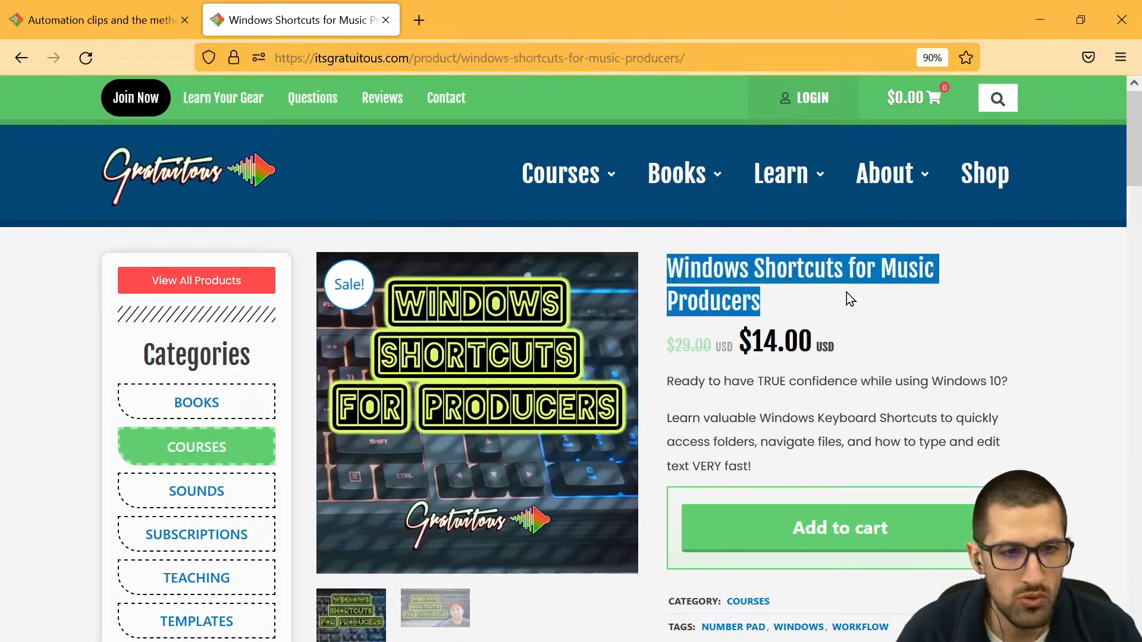
pyautogui.click(821, 297)
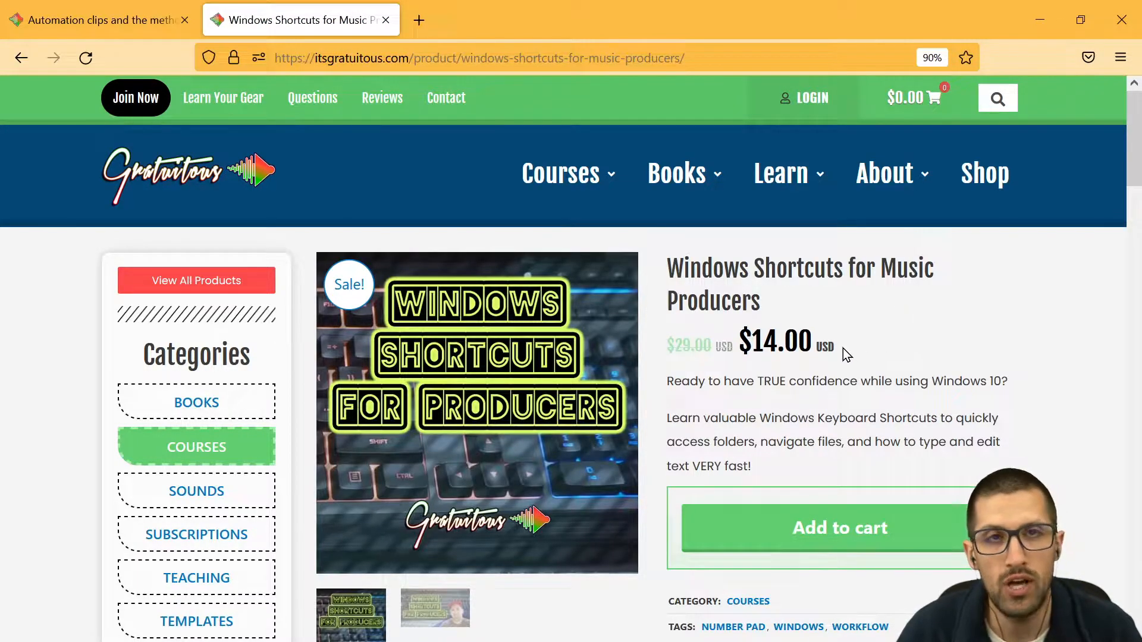
pyautogui.doubleClick(774, 341)
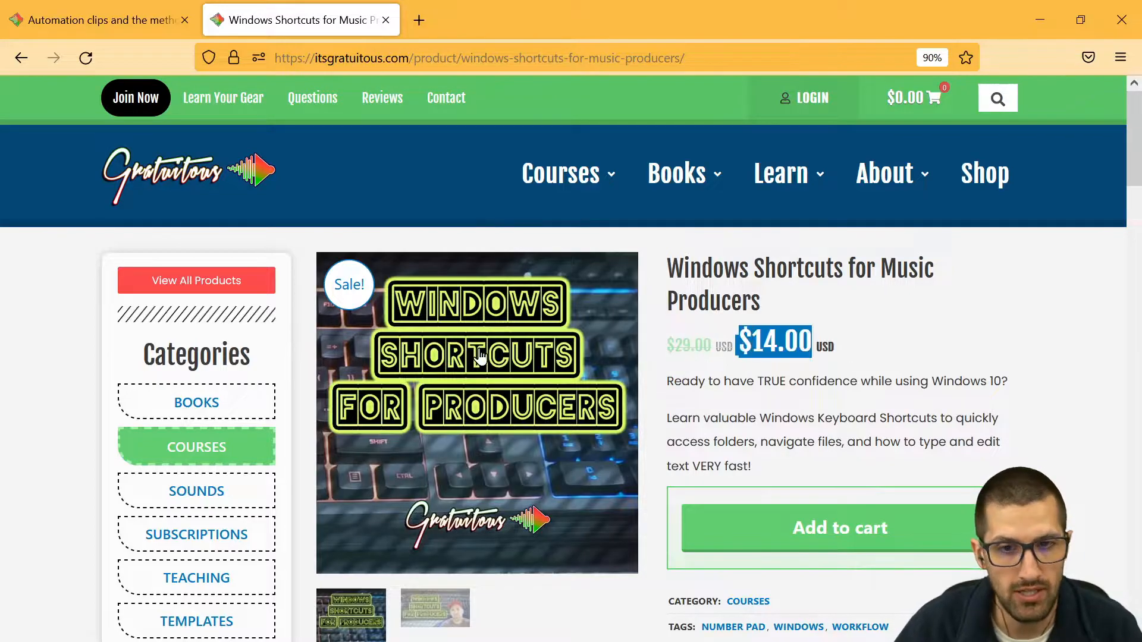
pyautogui.click(571, 185)
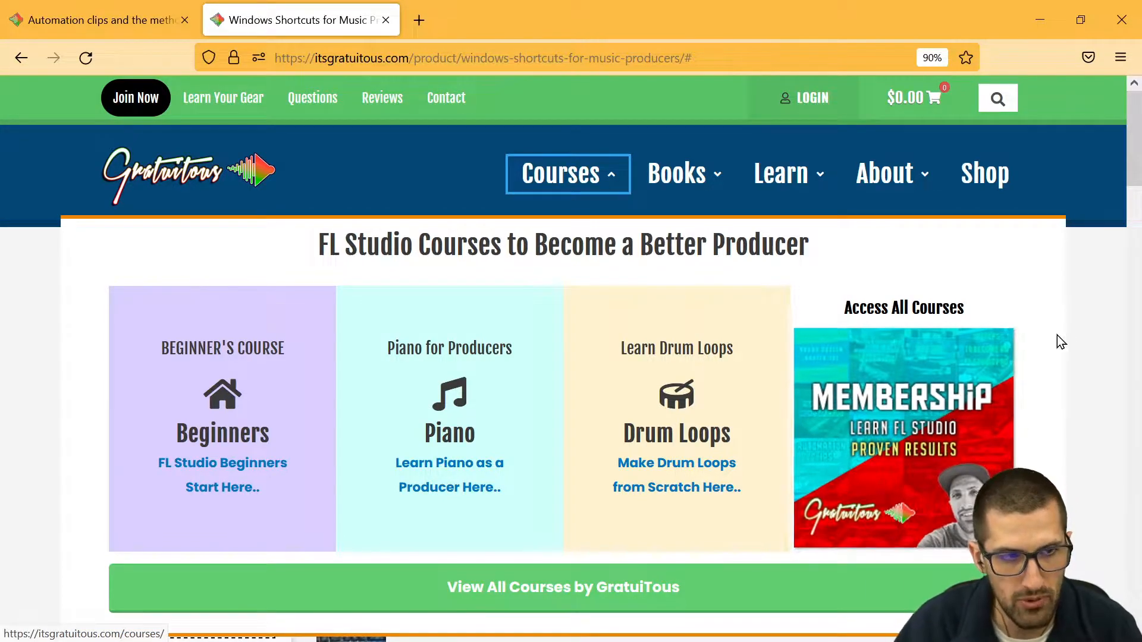
# Return to the automation clips question page and read the member's post about placing automation clips over patterns.
pyautogui.hotkey('ctrl', 'Tab')
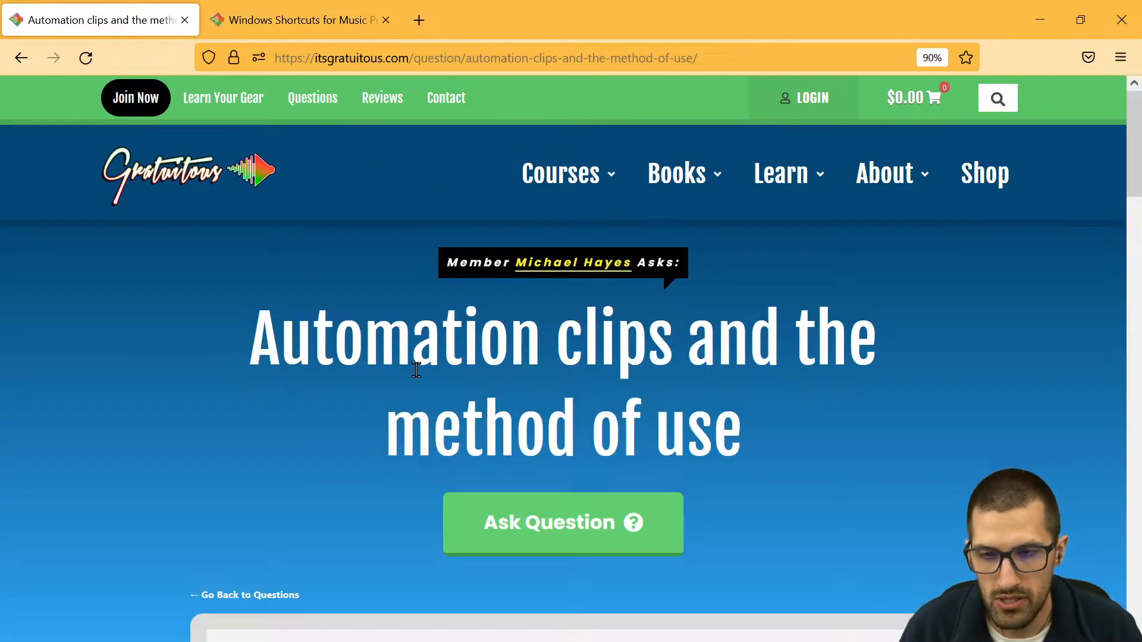
pyautogui.moveTo(254, 334); pyautogui.dragTo(762, 360)
pyautogui.click(714, 369)
pyautogui.scroll(-8, 650, 360)
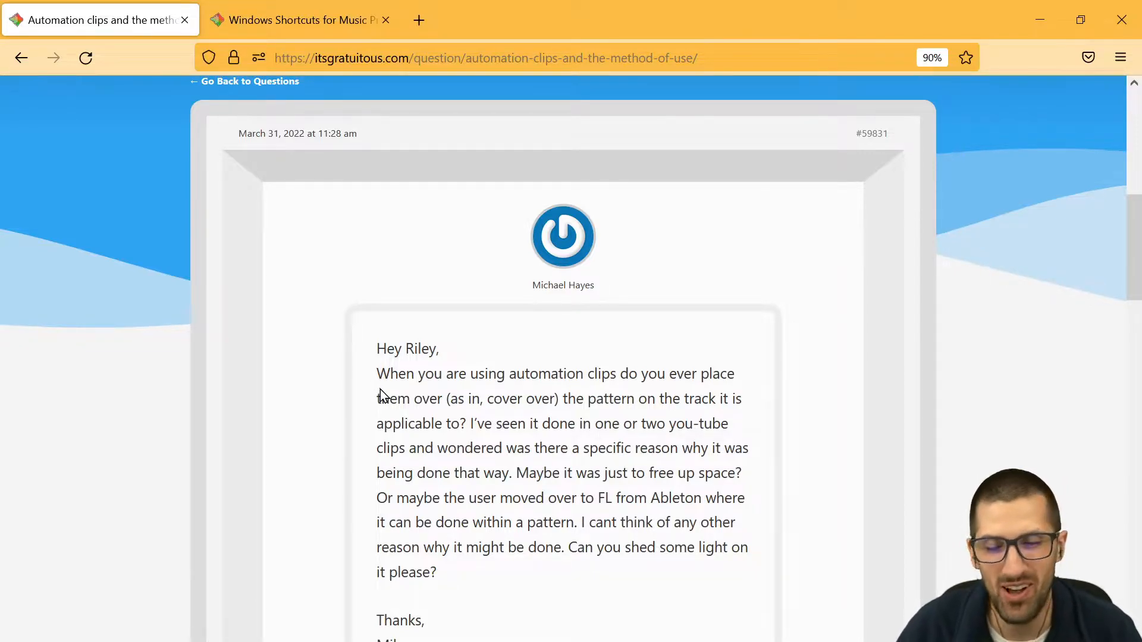
pyautogui.moveTo(380, 398); pyautogui.dragTo(387, 370)
pyautogui.click(387, 370)
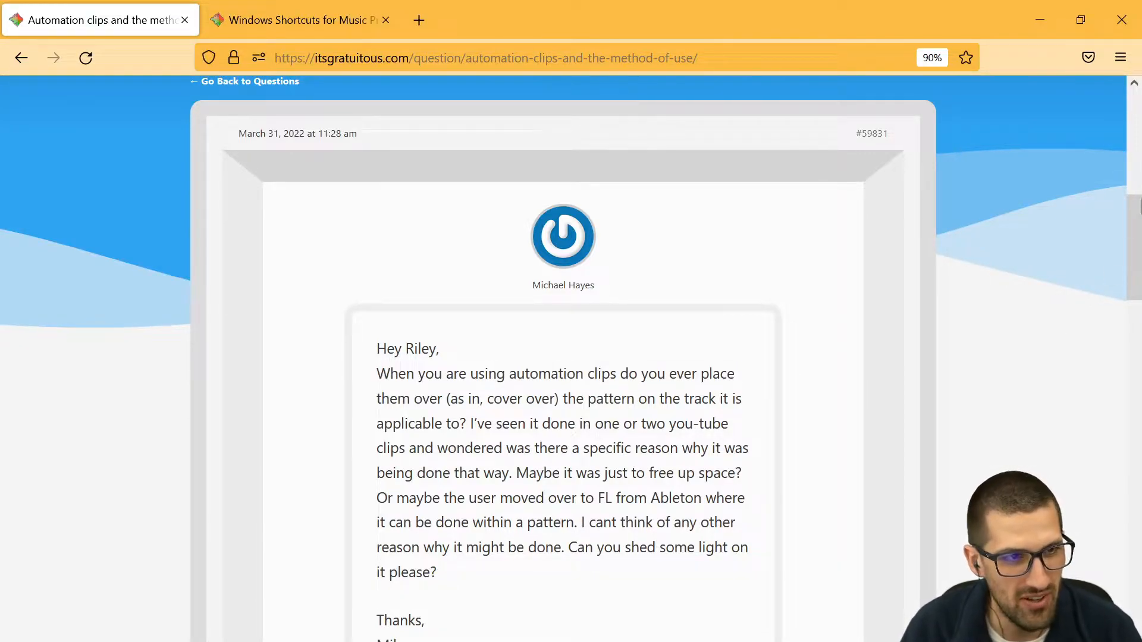
pyautogui.moveTo(1140, 202); pyautogui.dragTo(1140, 222)
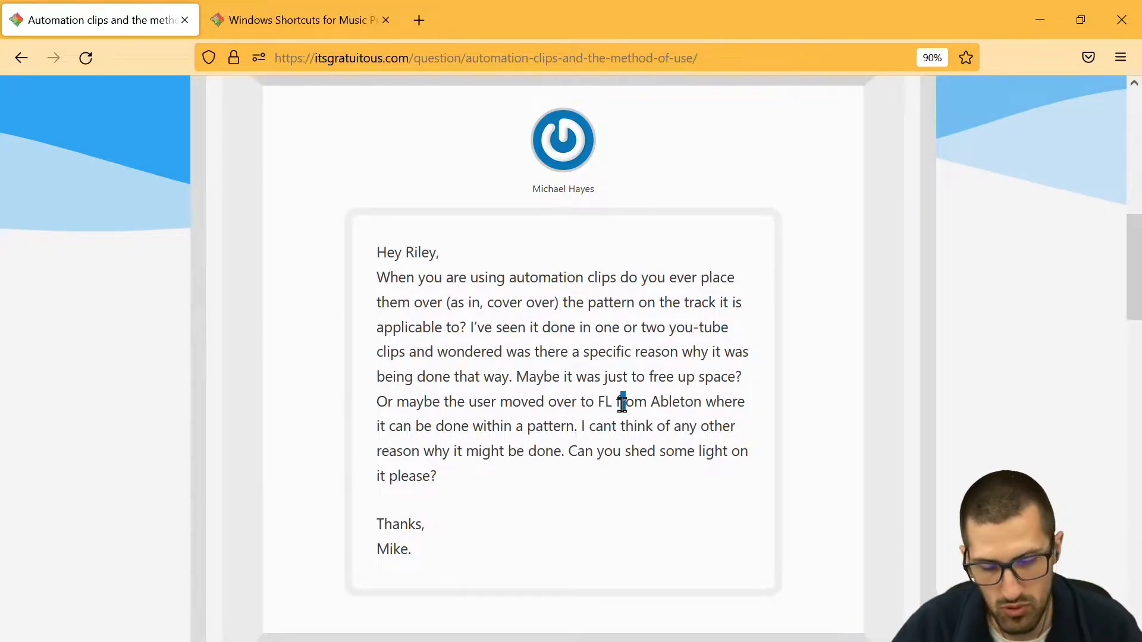
pyautogui.doubleClick(667, 400)
pyautogui.click(680, 400)
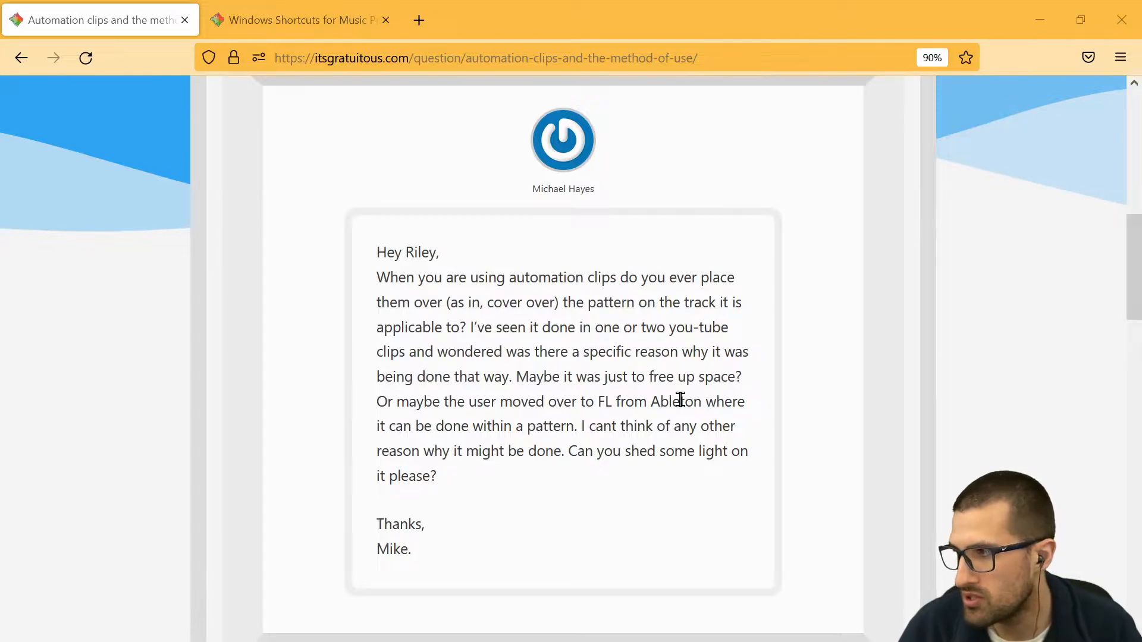
# Switch to FL Studio and move the first HIGH-CUT FILTER automation clip from Track 9 onto Pattern 6 in Track 4.
pyautogui.hotkey('alt', 'Tab')
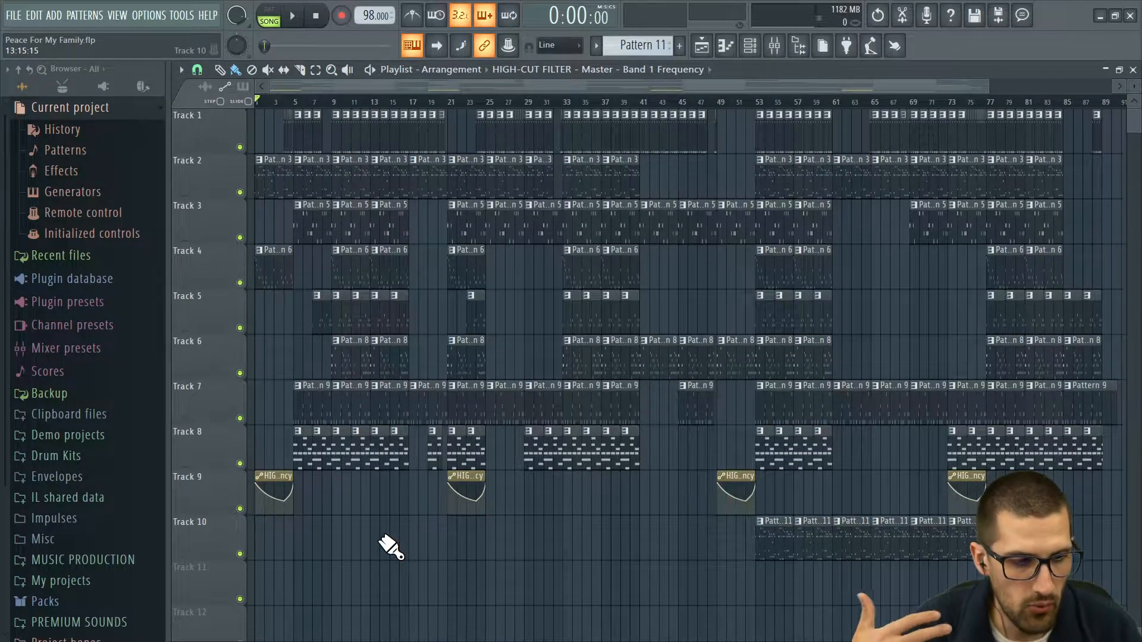
pyautogui.moveTo(352, 522); pyautogui.dragTo(260, 149)
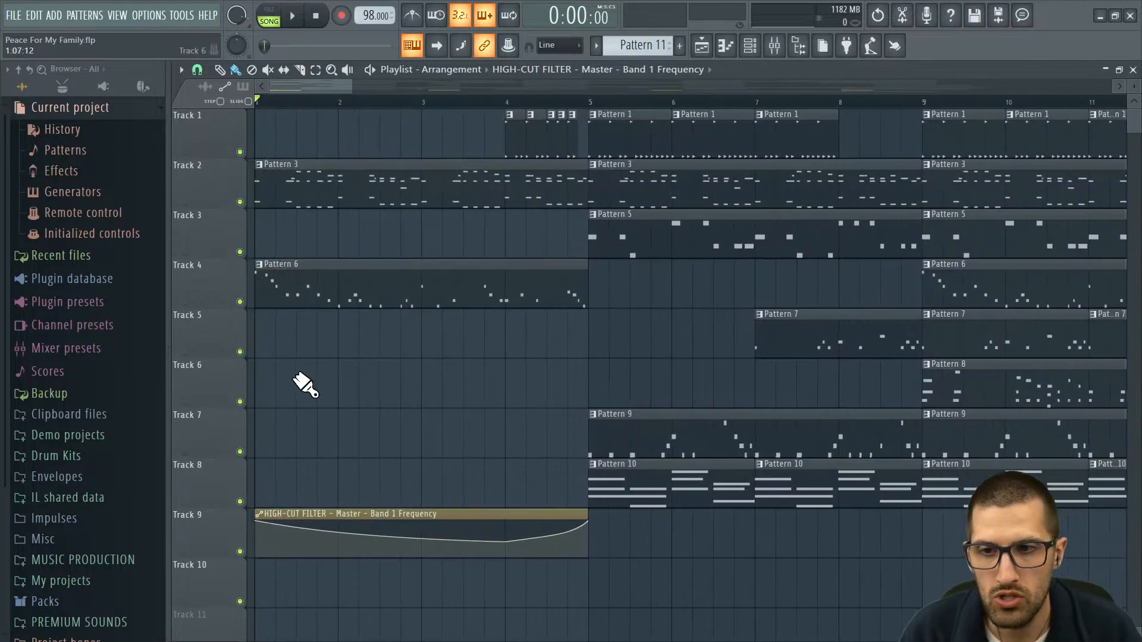
pyautogui.moveTo(339, 516); pyautogui.dragTo(275, 264)
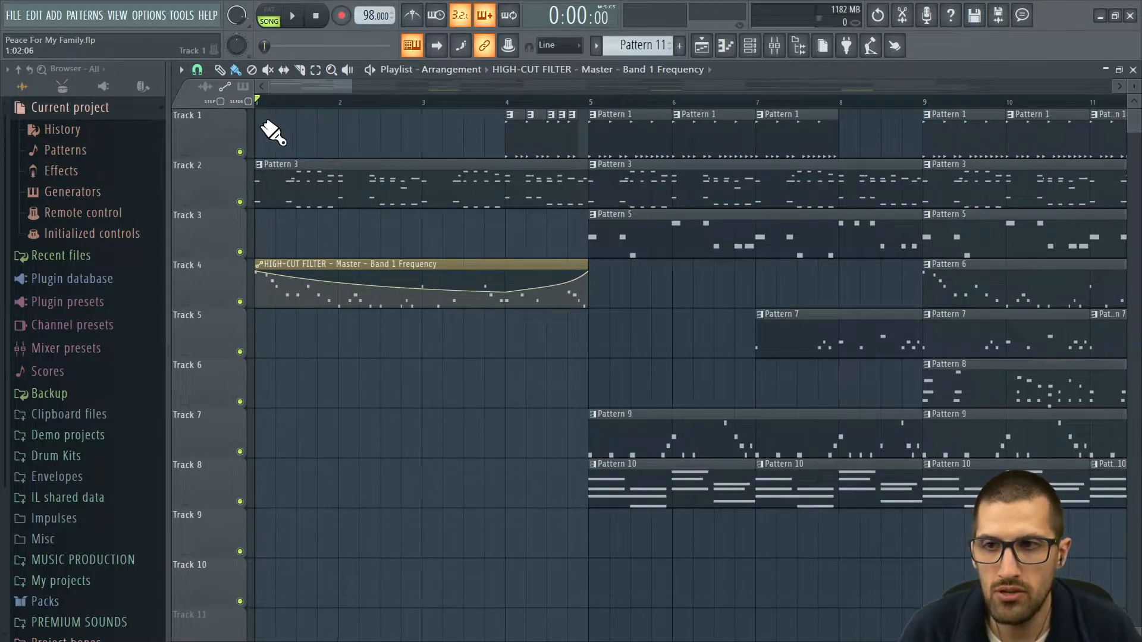
# Cycle the playlist focus between audio, automation and pattern clips to compare access to the overlapping clips in Track 4.
pyautogui.click(206, 86)
pyautogui.click(226, 87)
pyautogui.click(210, 88)
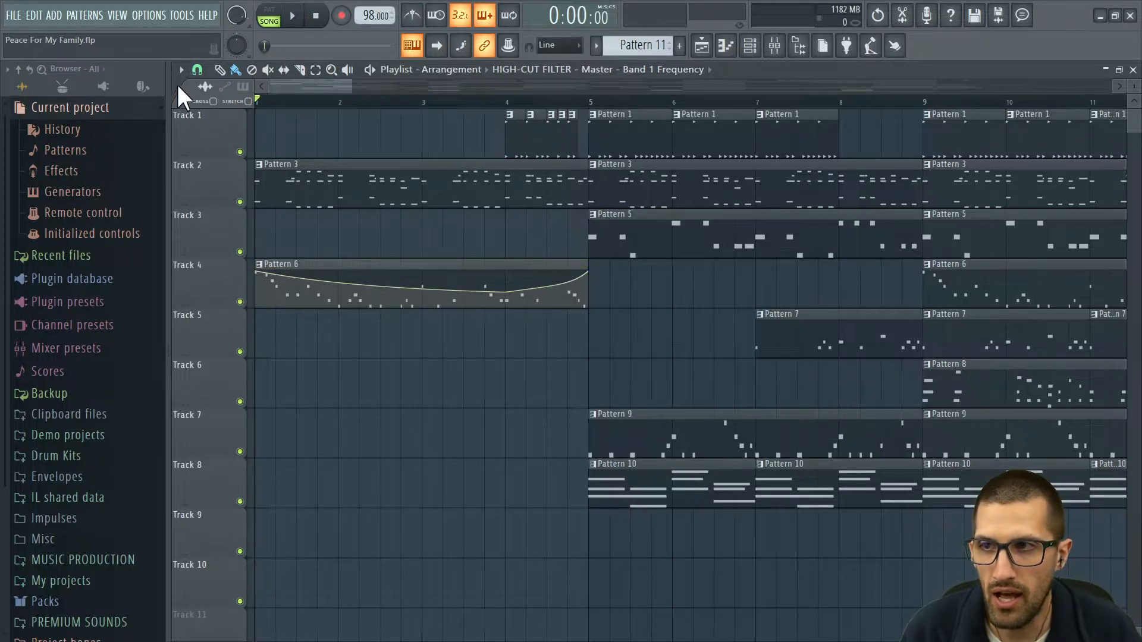
pyautogui.click(225, 88)
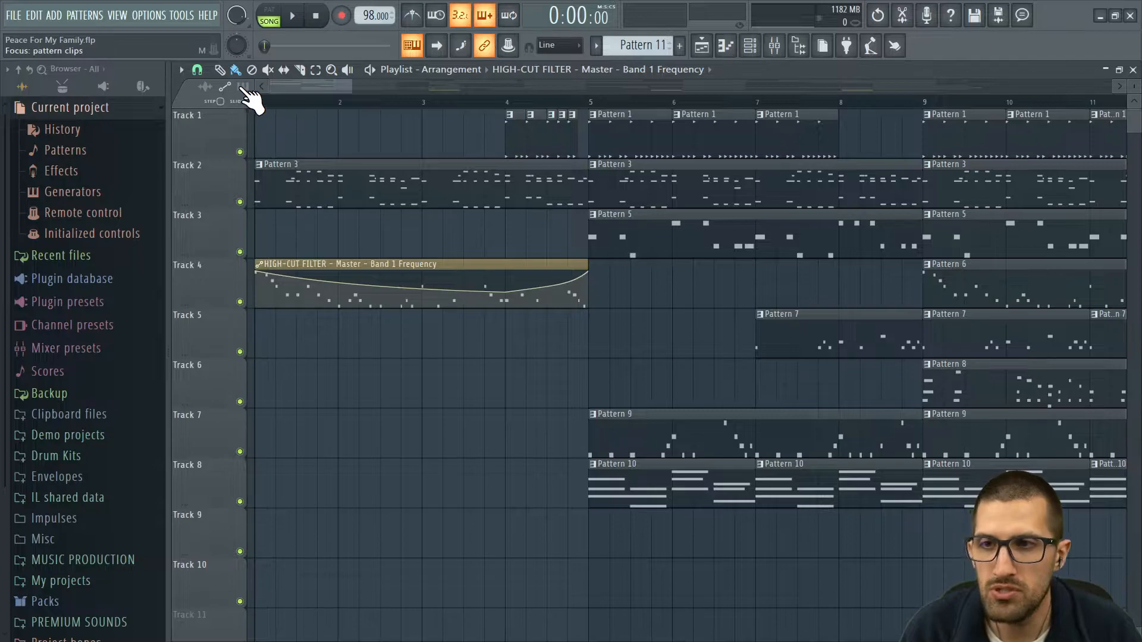
pyautogui.click(243, 87)
pyautogui.click(210, 88)
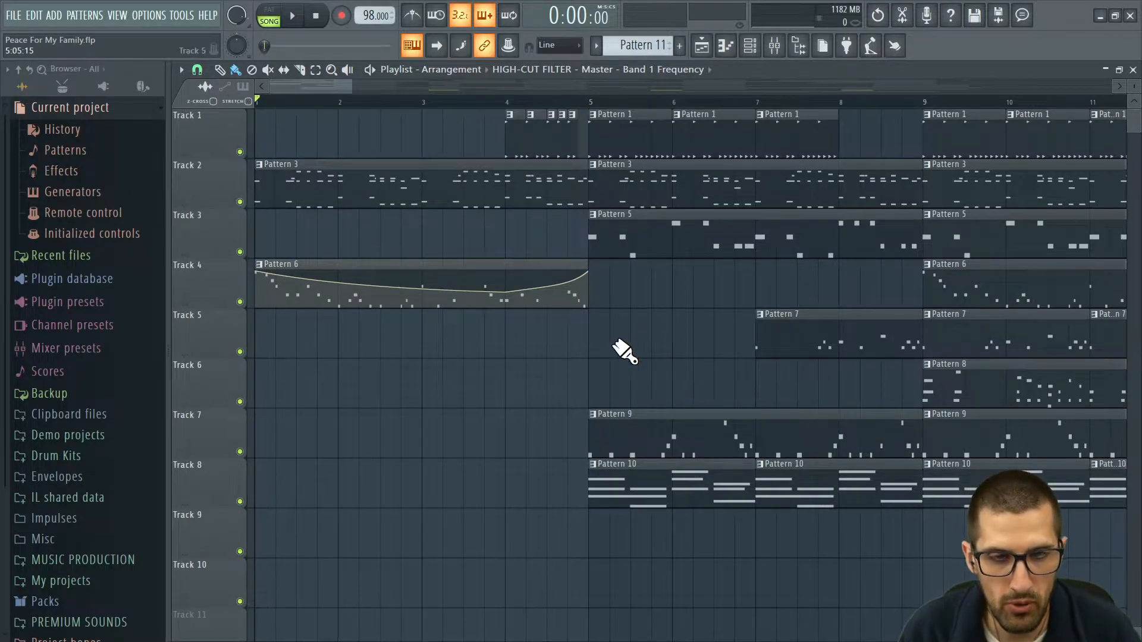
# Place the Organic - Kick (12) sample as an audio clip at Track 4's start, and switch focus to automation, then pattern clips.
pyautogui.press('Return')
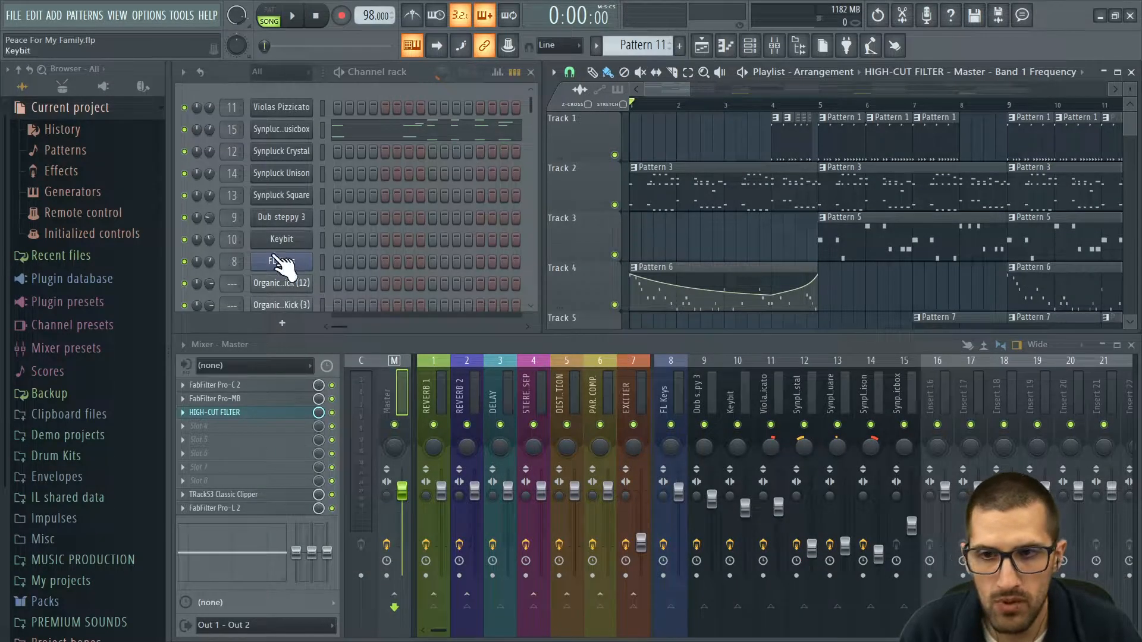
pyautogui.click(270, 283)
pyautogui.moveTo(331, 479); pyautogui.dragTo(719, 328)
pyautogui.moveTo(725, 195); pyautogui.dragTo(631, 265)
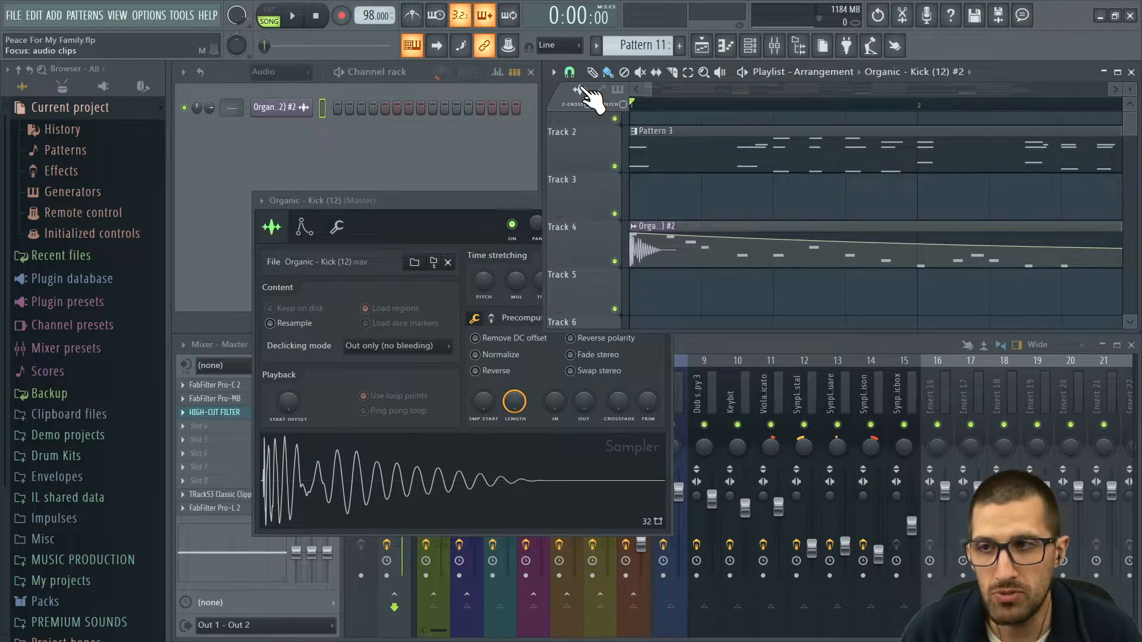
pyautogui.click(602, 90)
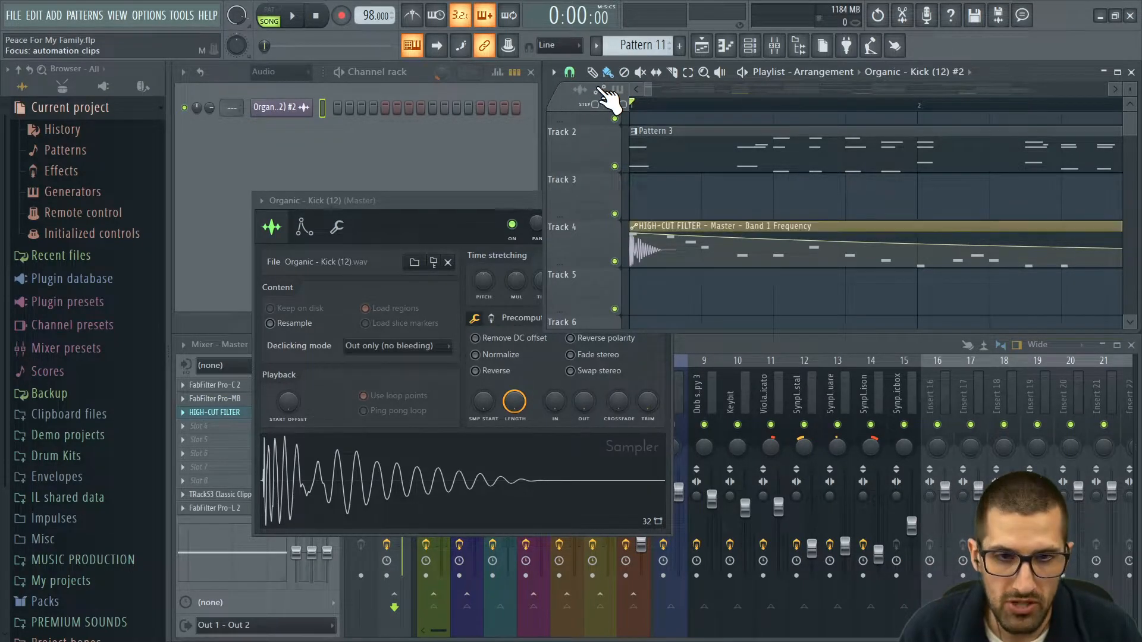
pyautogui.click(619, 90)
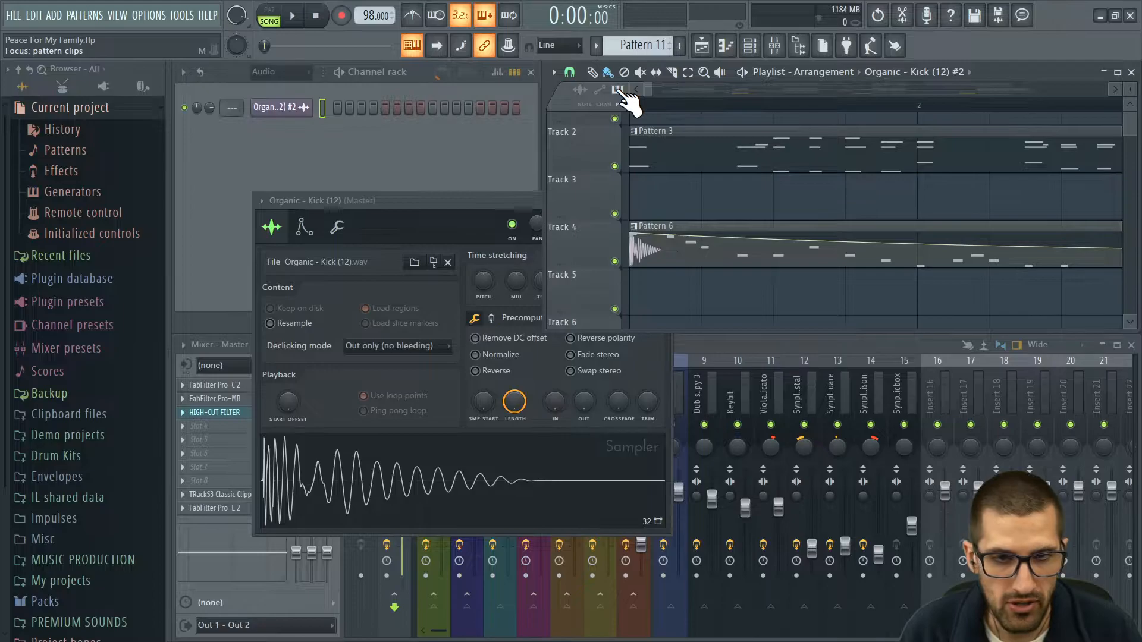
# Undo the kick audio clip placement and the automation clip's move onto Track 4.
pyautogui.keyDown('ctrl'); pyautogui.rightClick(667, 187); pyautogui.keyUp('ctrl')
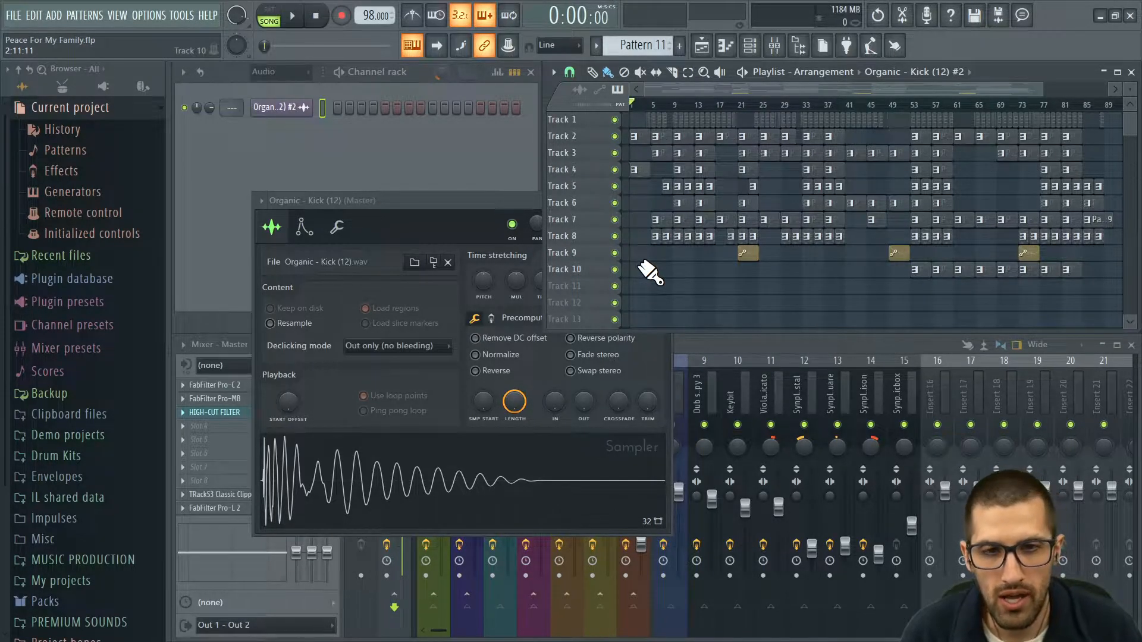
pyautogui.click(50, 129)
pyautogui.click(74, 149)
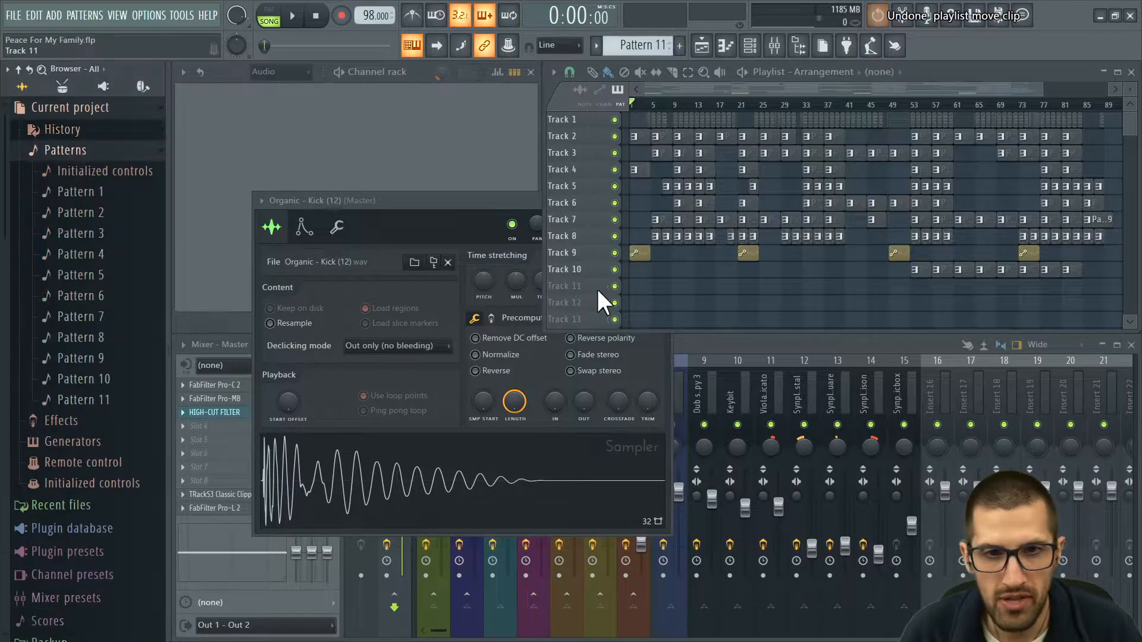
# Move the first HIGH-CUT FILTER automation clip from Track 9 over Pattern 6 in Track 4 again.
pyautogui.moveTo(695, 293); pyautogui.dragTo(562, 78)
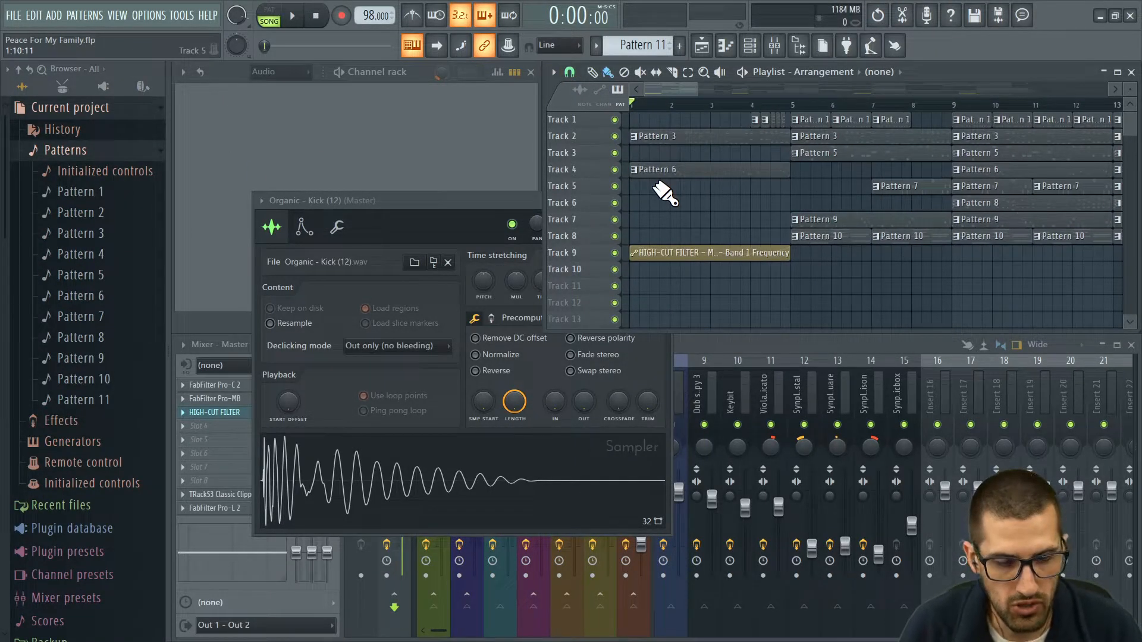
pyautogui.scroll(3, 657, 225)
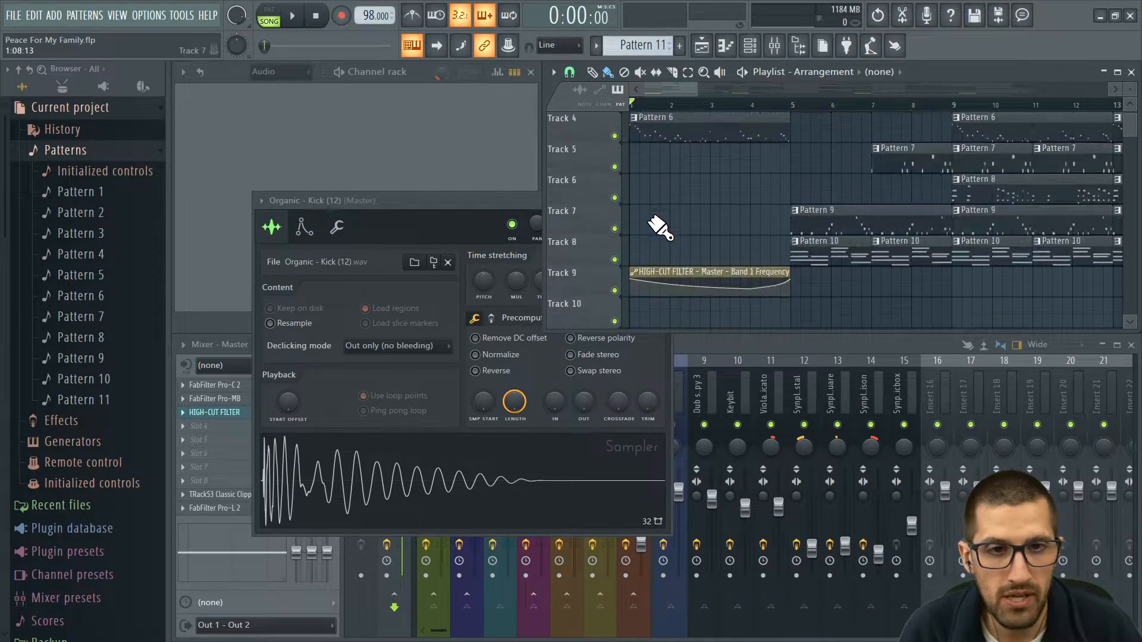
pyautogui.scroll(1, 676, 271)
pyautogui.moveTo(675, 306); pyautogui.dragTo(639, 141)
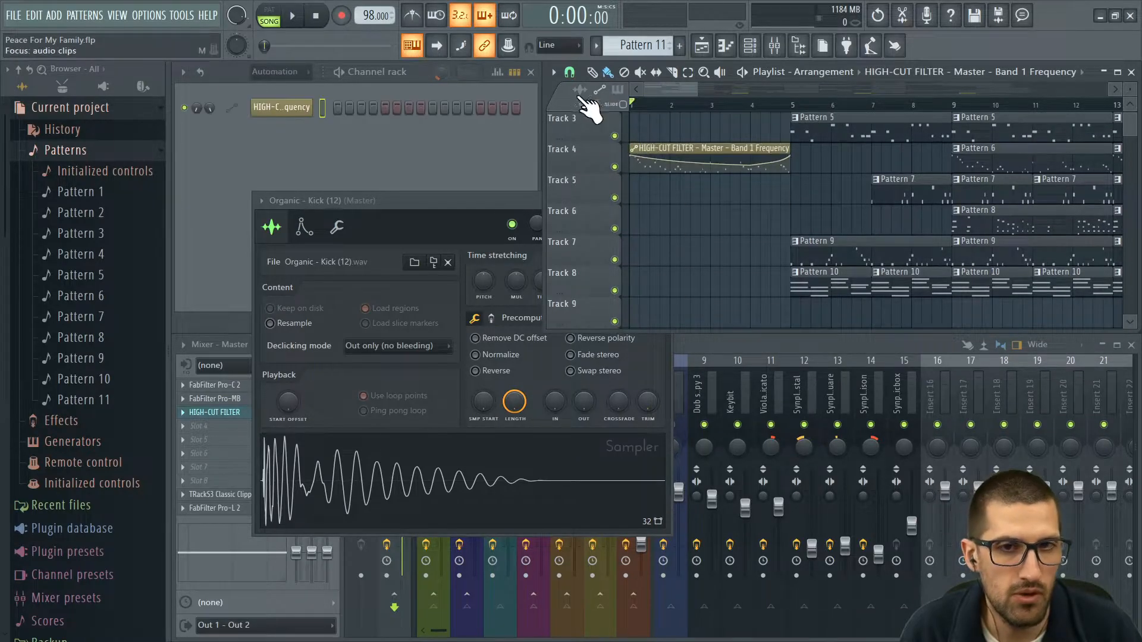
pyautogui.moveTo(799, 204); pyautogui.dragTo(605, 101)
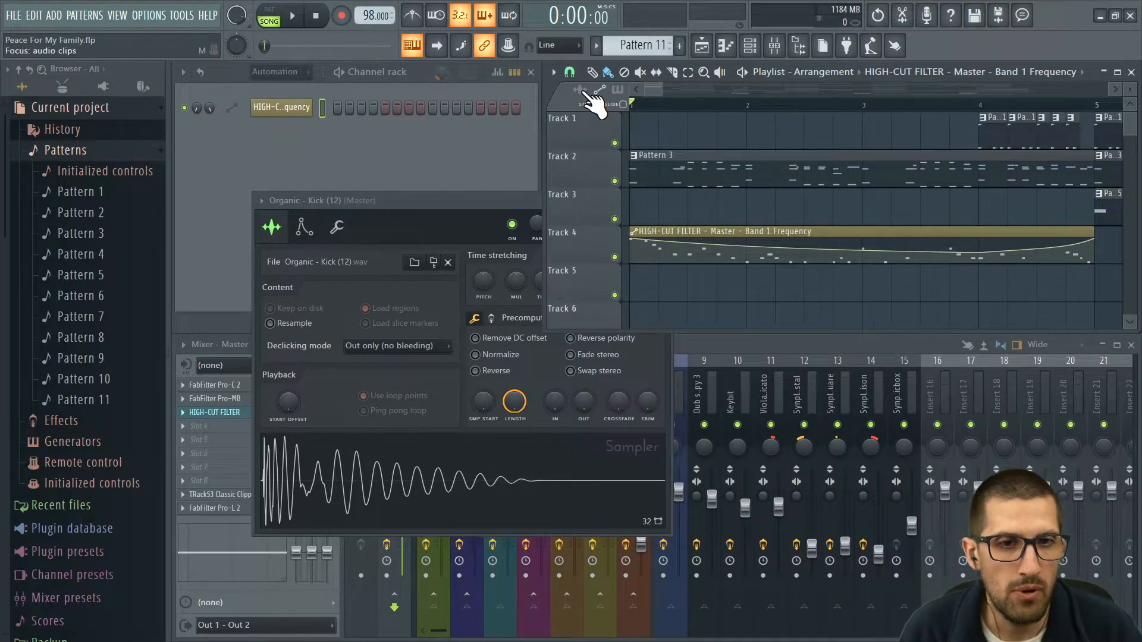
# Undo the automation clip's move to Track 4 and maximize the playlist.
pyautogui.hotkey('ctrl', 'z')
pyautogui.keyDown('ctrl'); pyautogui.rightClick(696, 291); pyautogui.keyUp('ctrl')
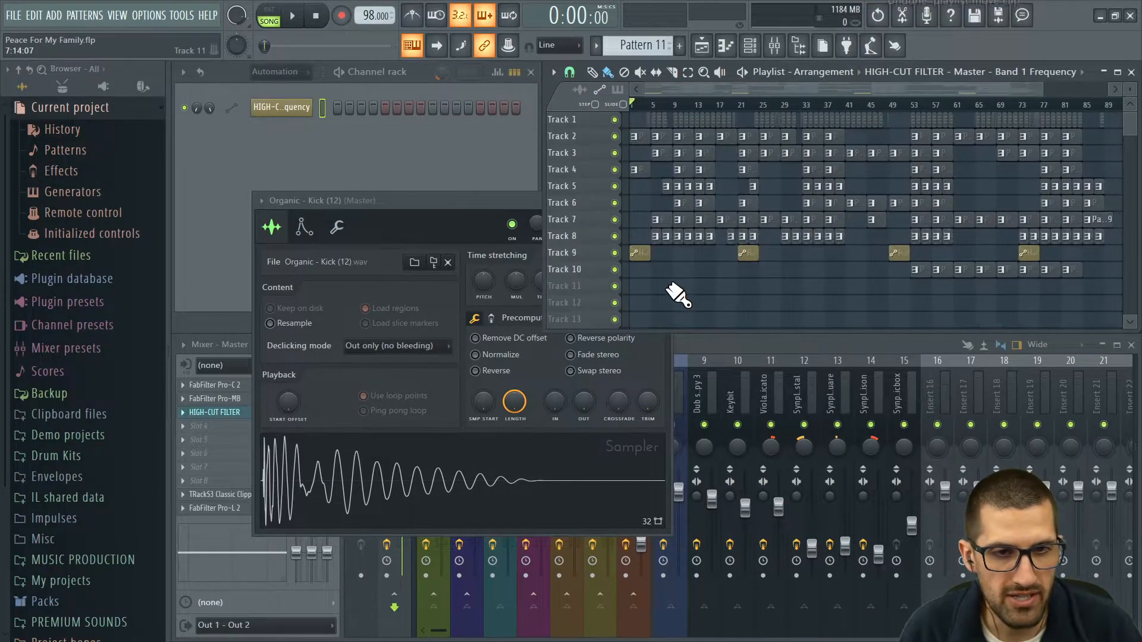
pyautogui.click(1118, 72)
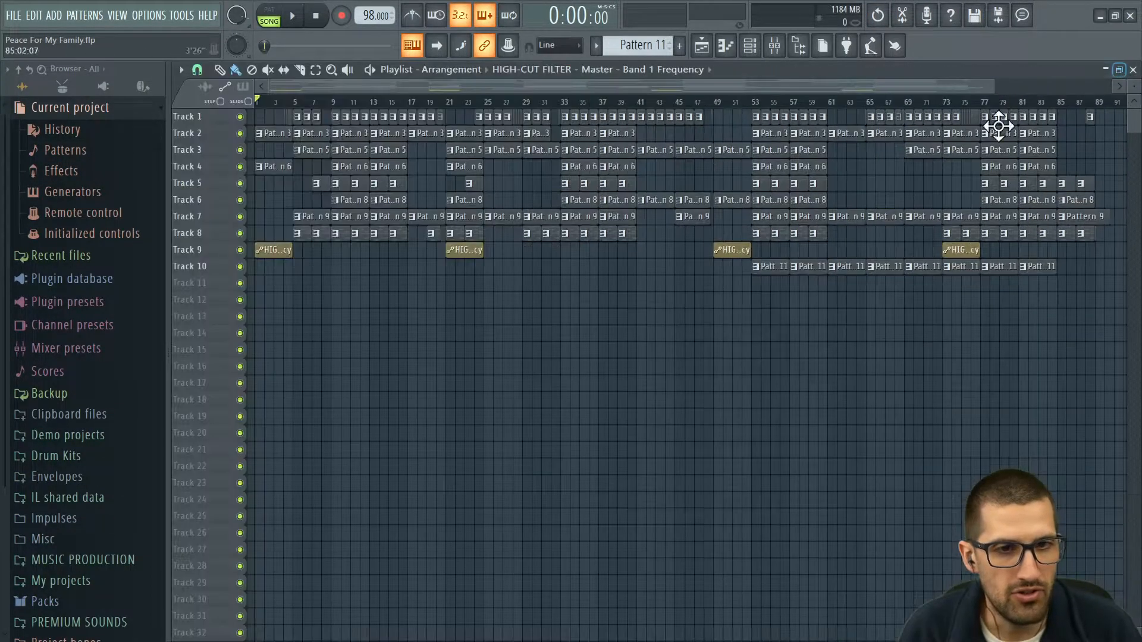
# Examine the curve of the first HIGH-CUT FILTER automation clip in Track 9 and its Pro-Q 3 high-cut band.
pyautogui.scroll(3, 349, 306)
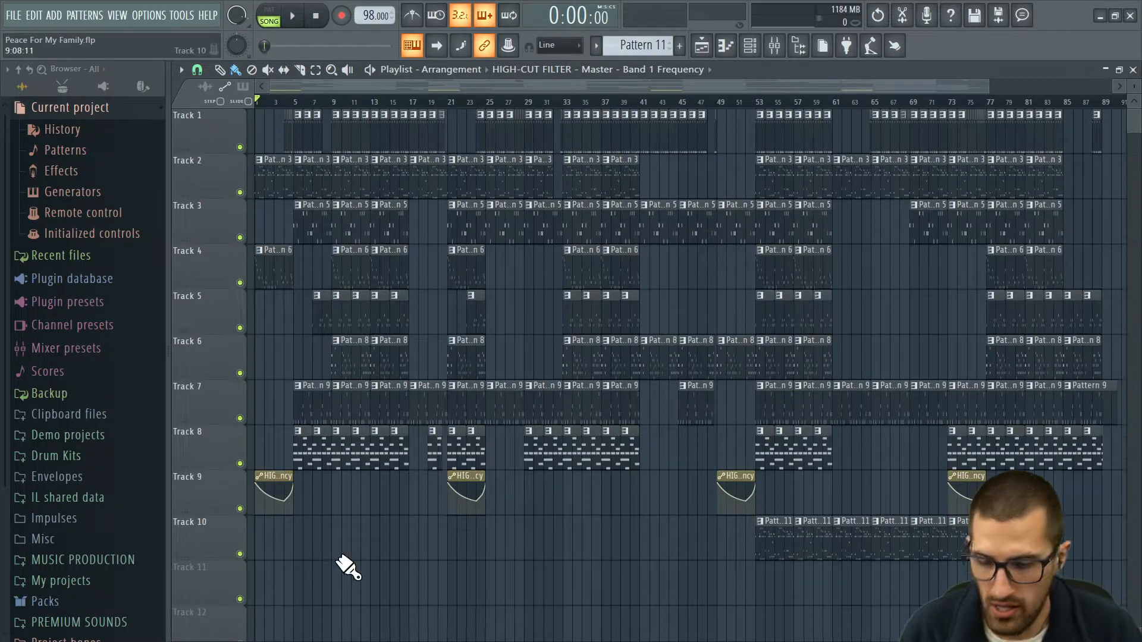
pyautogui.moveTo(305, 517); pyautogui.dragTo(159, 258)
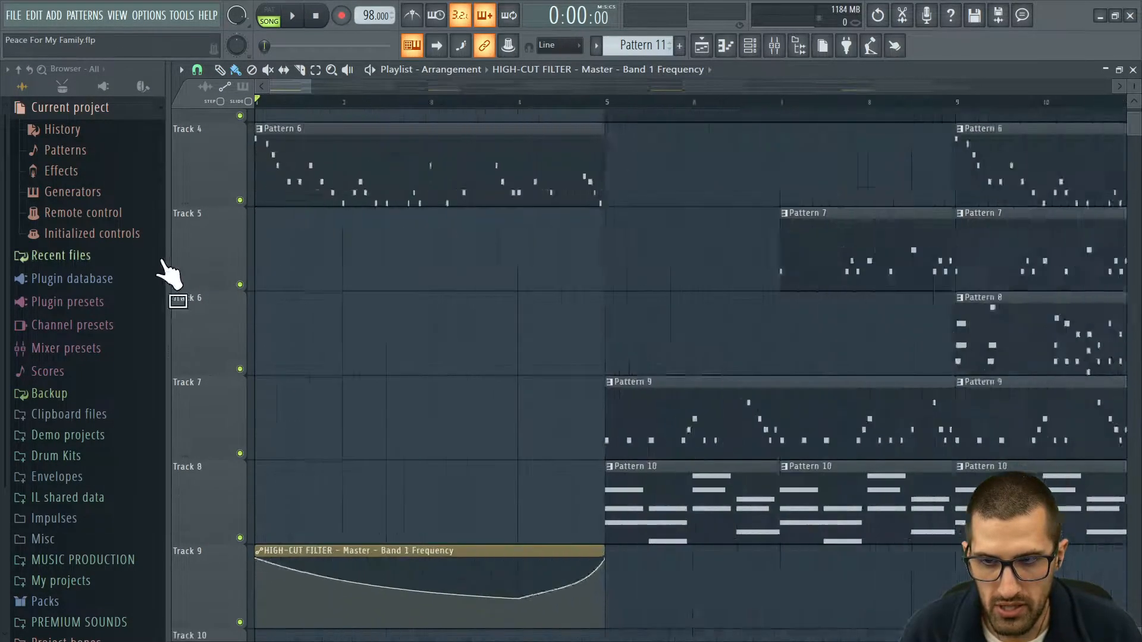
pyautogui.moveTo(294, 376); pyautogui.dragTo(924, 600)
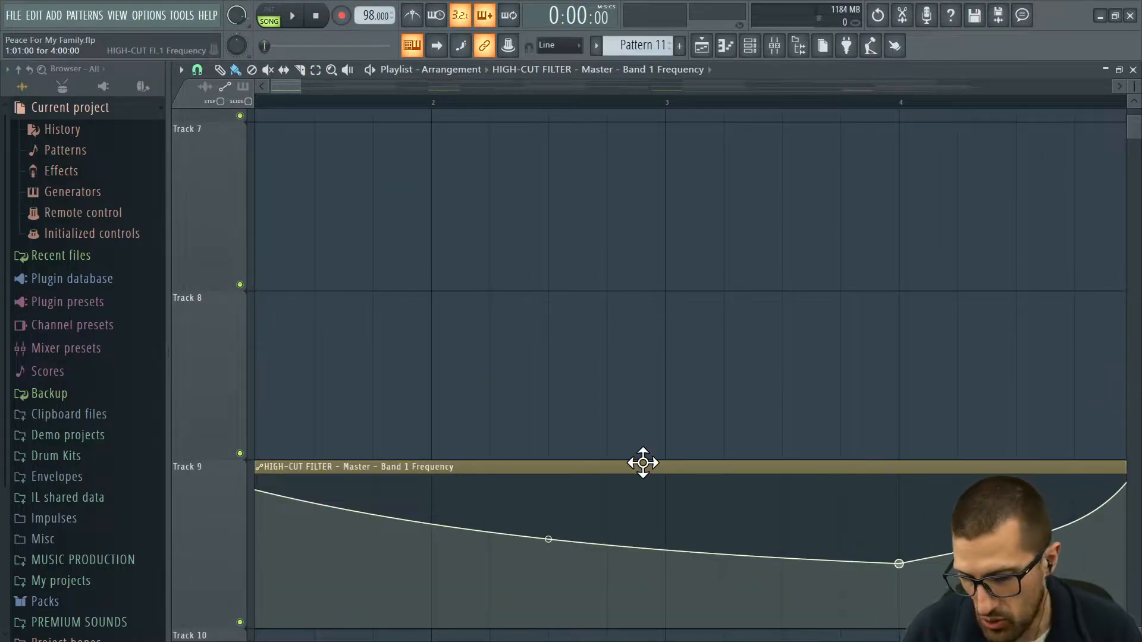
pyautogui.keyDown('ctrl'); pyautogui.rightClick(505, 305); pyautogui.keyUp('ctrl')
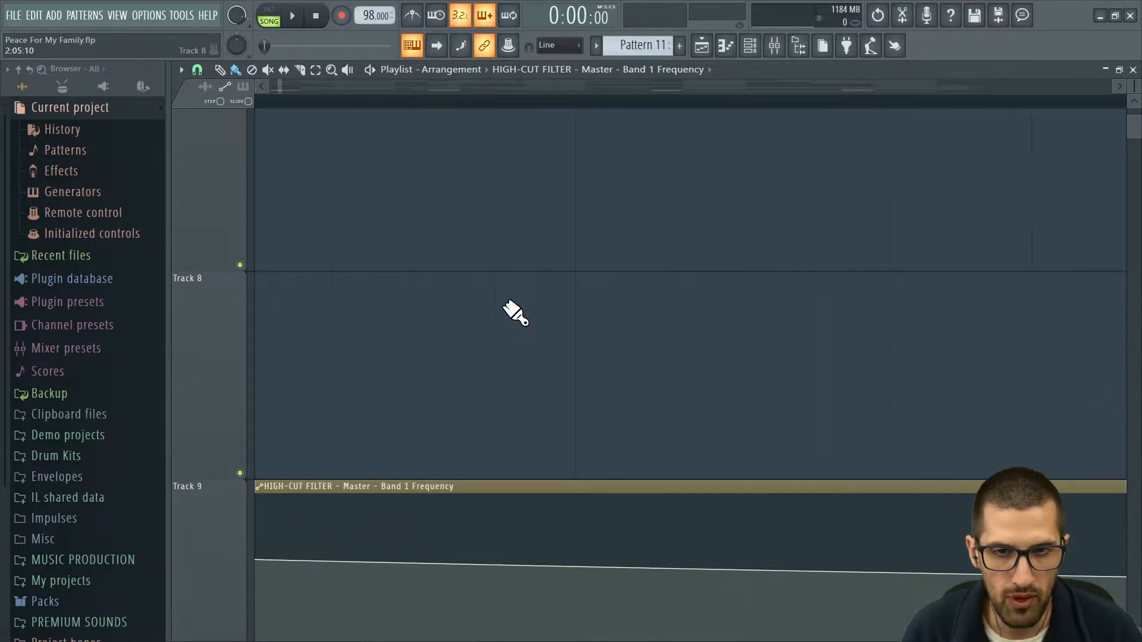
pyautogui.keyDown('ctrl'); pyautogui.rightClick(504, 306); pyautogui.keyUp('ctrl')
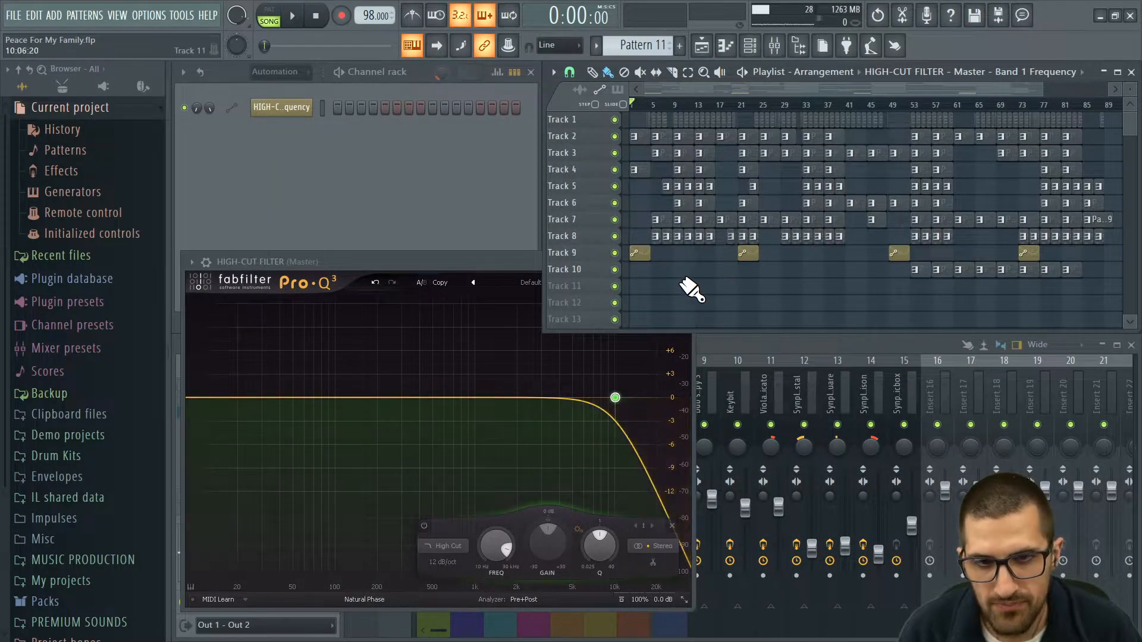
pyautogui.moveTo(681, 277); pyautogui.dragTo(616, 220)
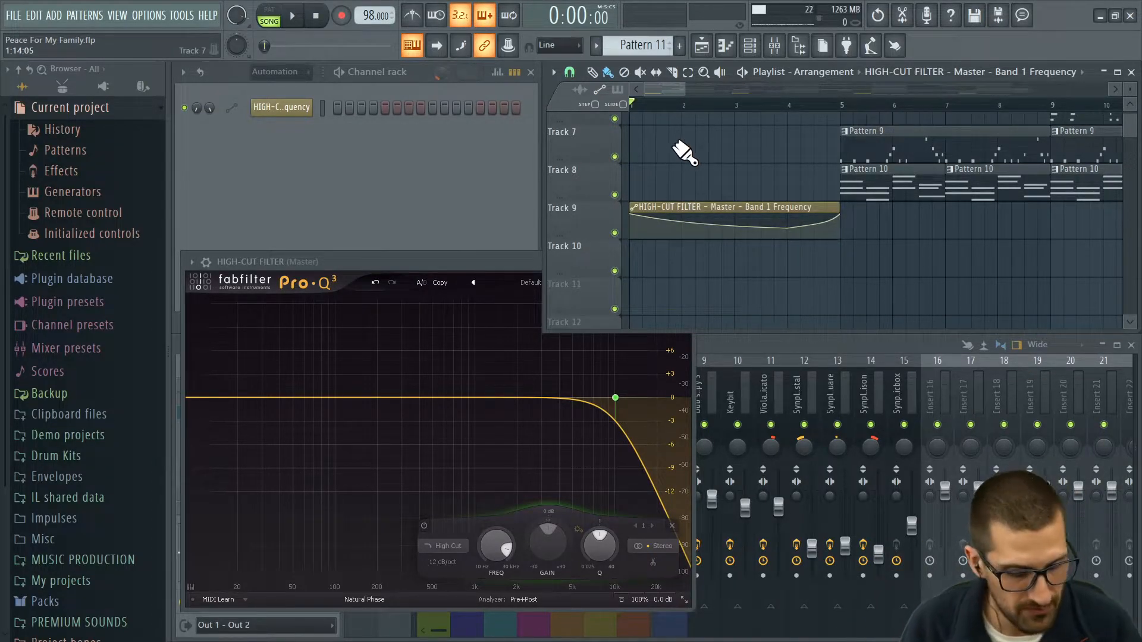
# Play the intro briefly, then reposition the playhead along the first HIGH-CUT FILTER clip to check how the Pro-Q 3 cutoff follows it.
pyautogui.press('space')
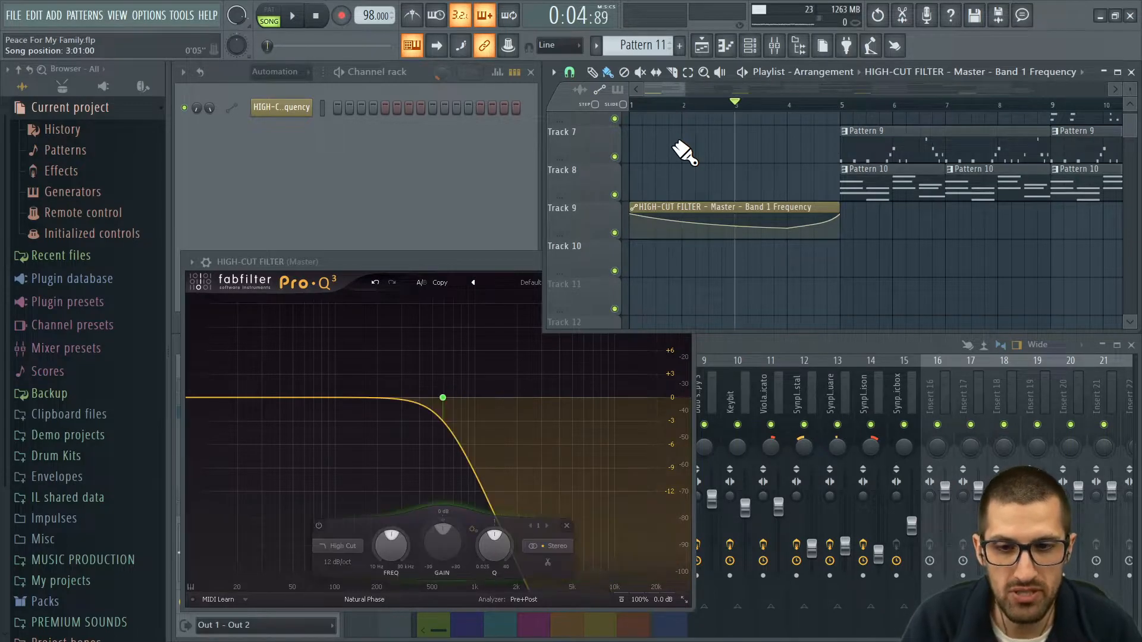
pyautogui.press('space')
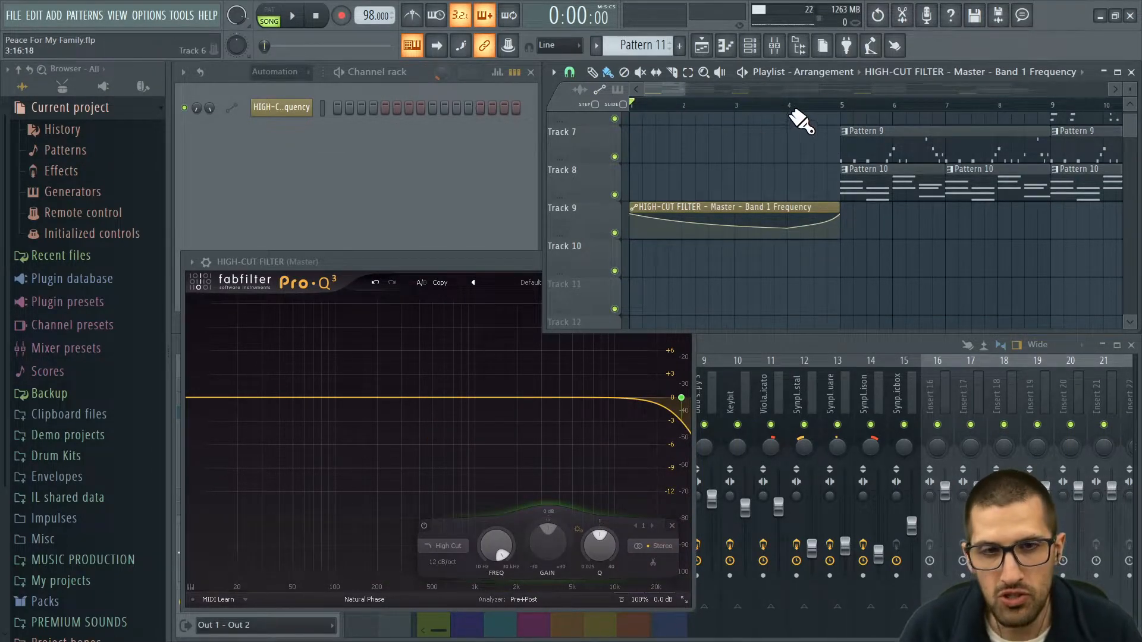
pyautogui.moveTo(844, 107); pyautogui.dragTo(637, 127)
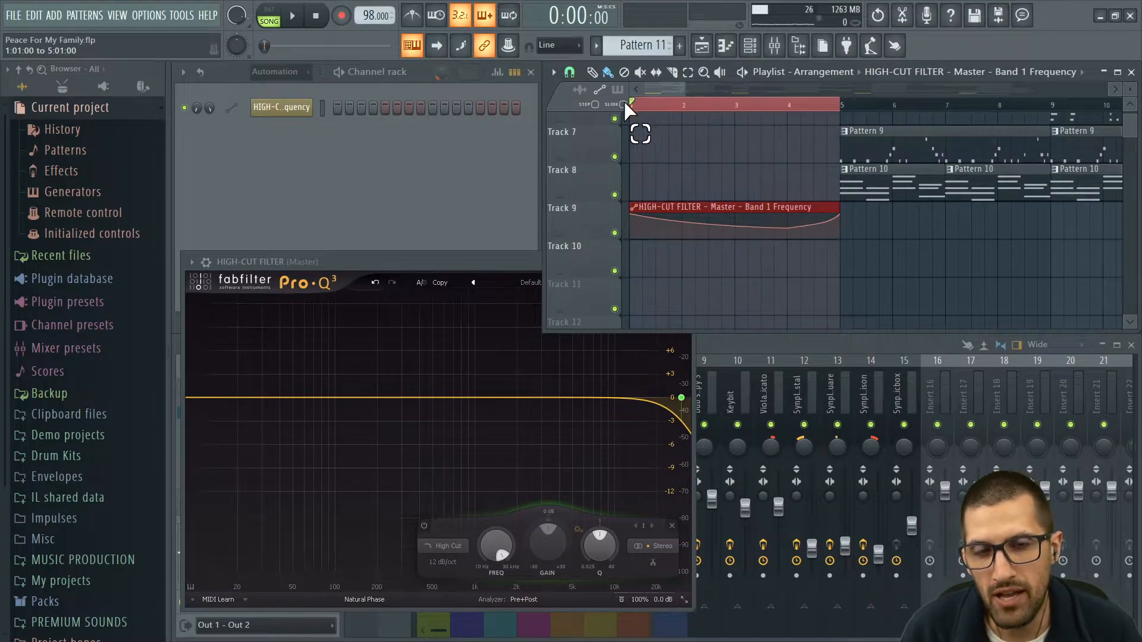
pyautogui.rightClick(685, 111)
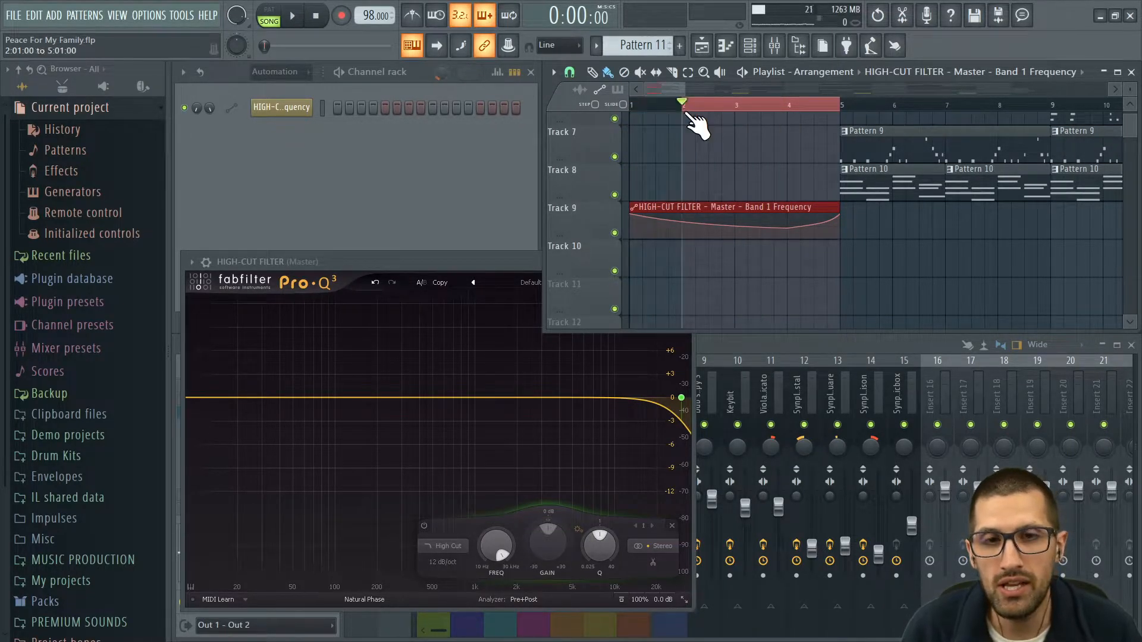
pyautogui.rightClick(747, 107)
pyautogui.moveTo(703, 102); pyautogui.dragTo(659, 103)
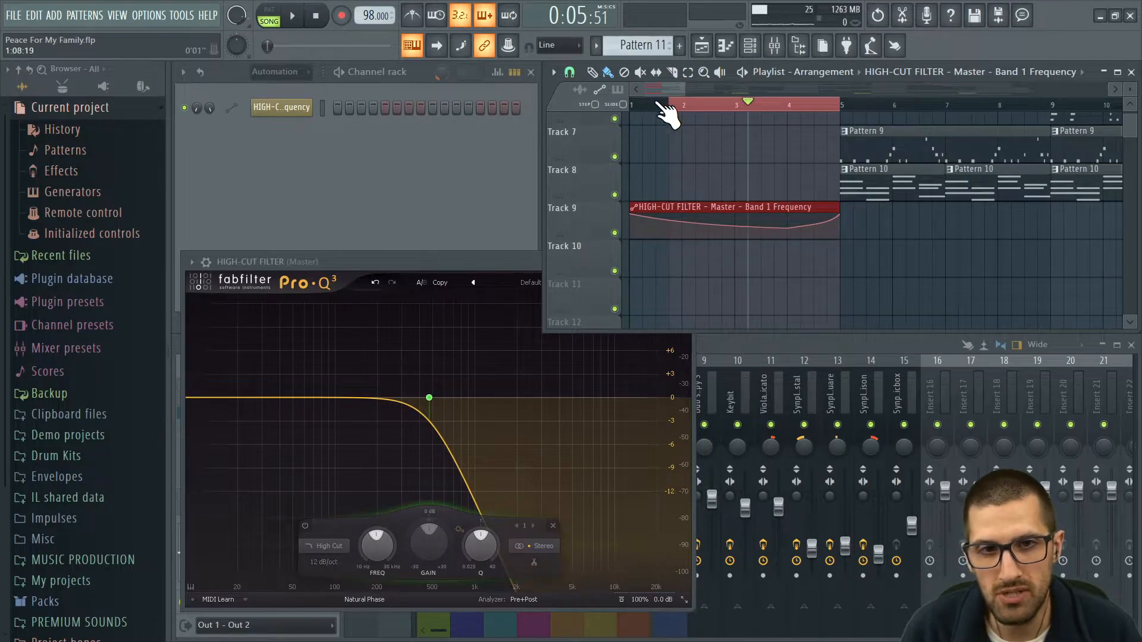
pyautogui.rightClick(712, 109)
pyautogui.moveTo(728, 107); pyautogui.dragTo(685, 108)
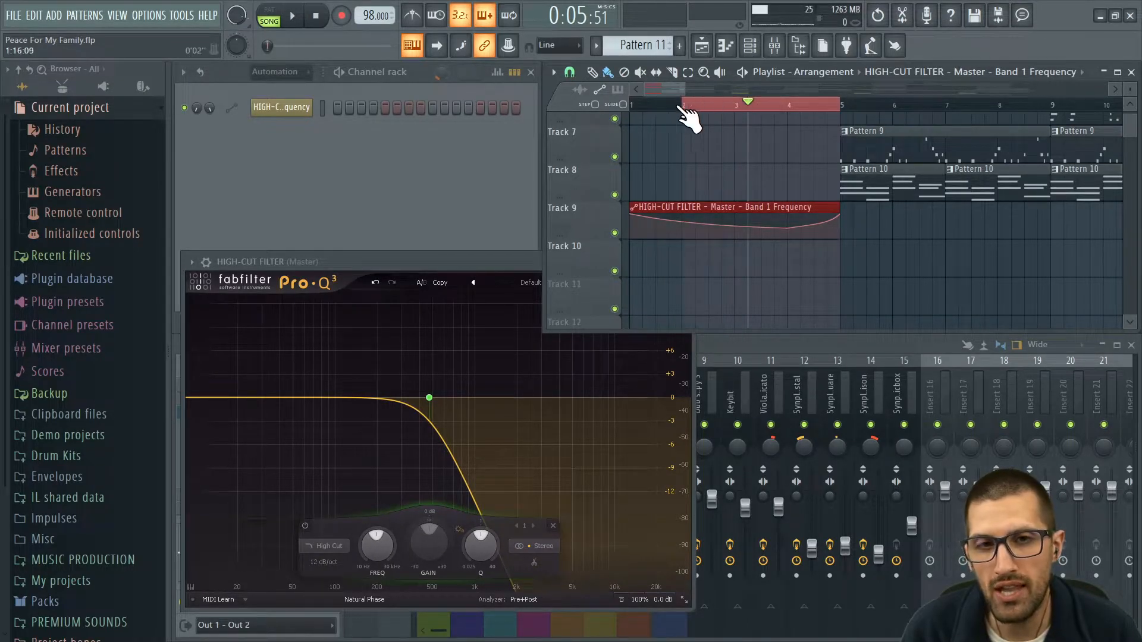
pyautogui.click(670, 106)
# Check the Pro-Q 3 cutoff at further points of the first automation clip and select the time range from bar 1 to bar 5.
pyautogui.moveTo(850, 110); pyautogui.dragTo(704, 107)
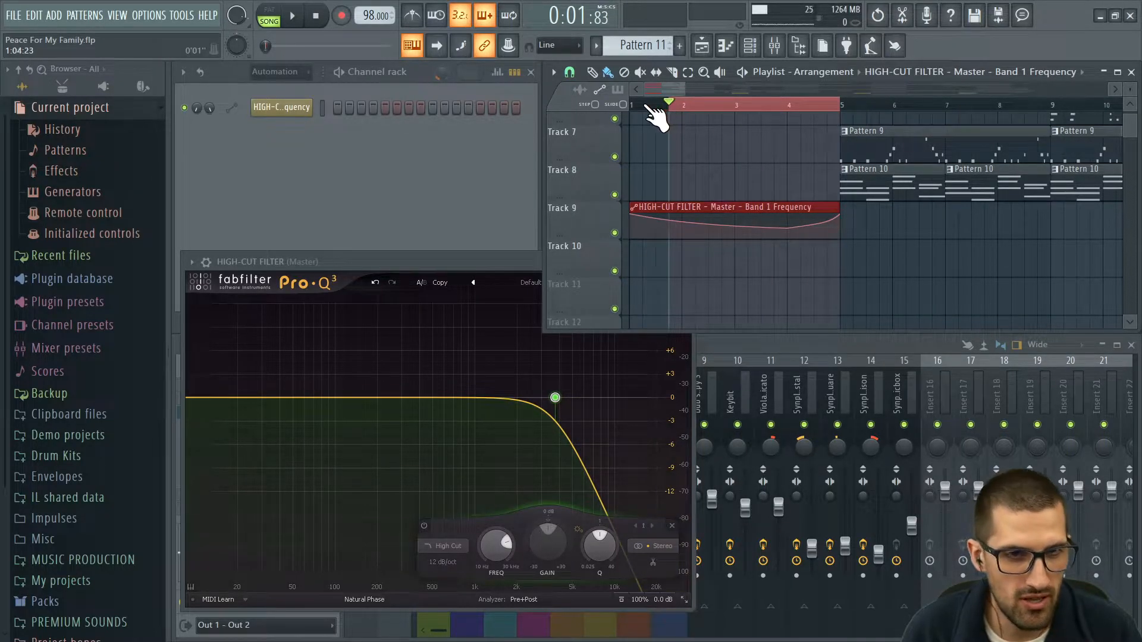
pyautogui.click(729, 106)
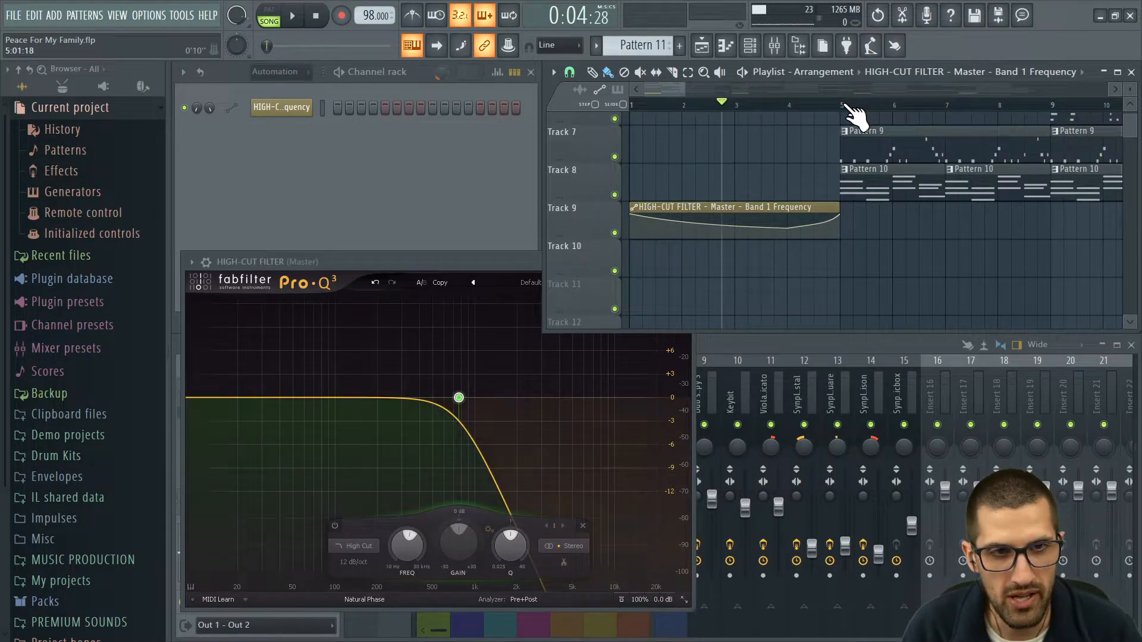
pyautogui.moveTo(848, 110); pyautogui.dragTo(708, 117)
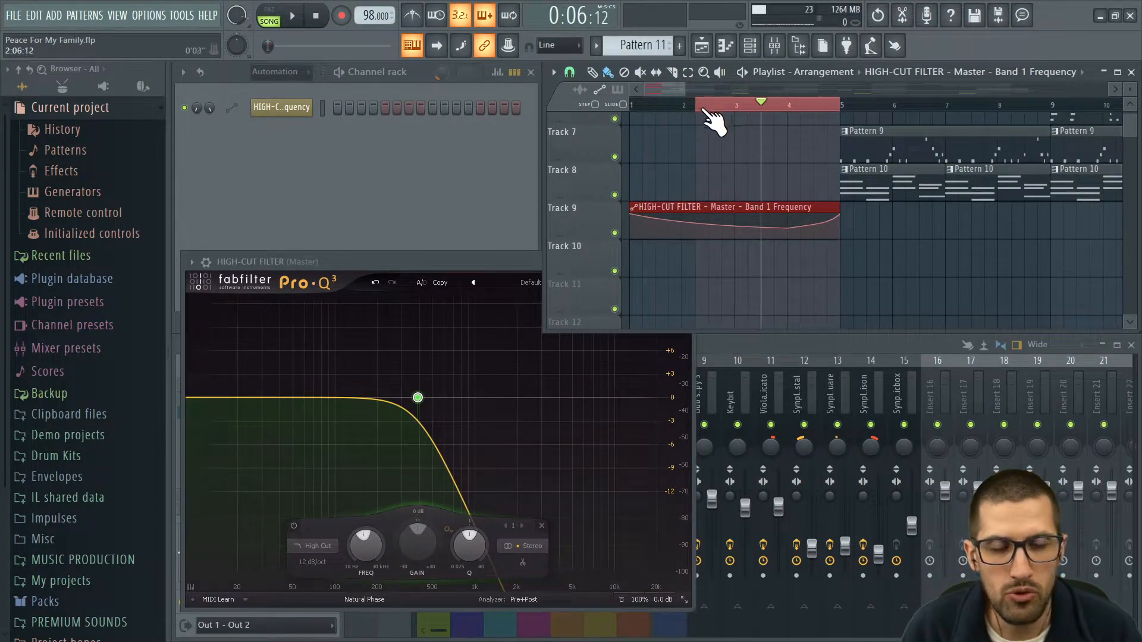
pyautogui.click(787, 106)
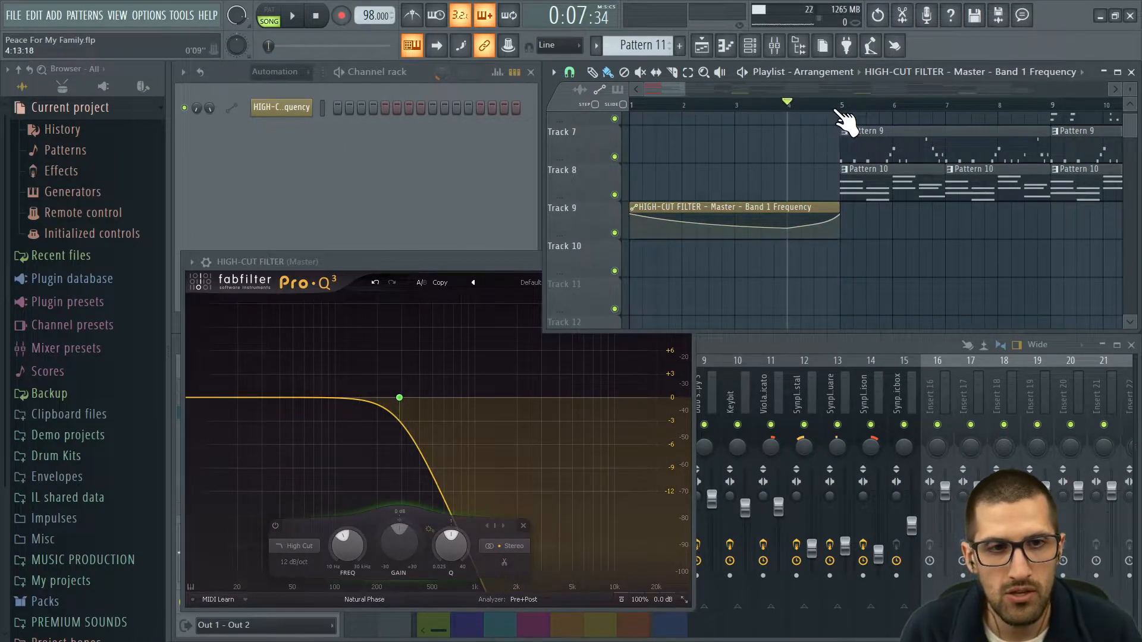
pyautogui.moveTo(848, 113); pyautogui.dragTo(632, 113)
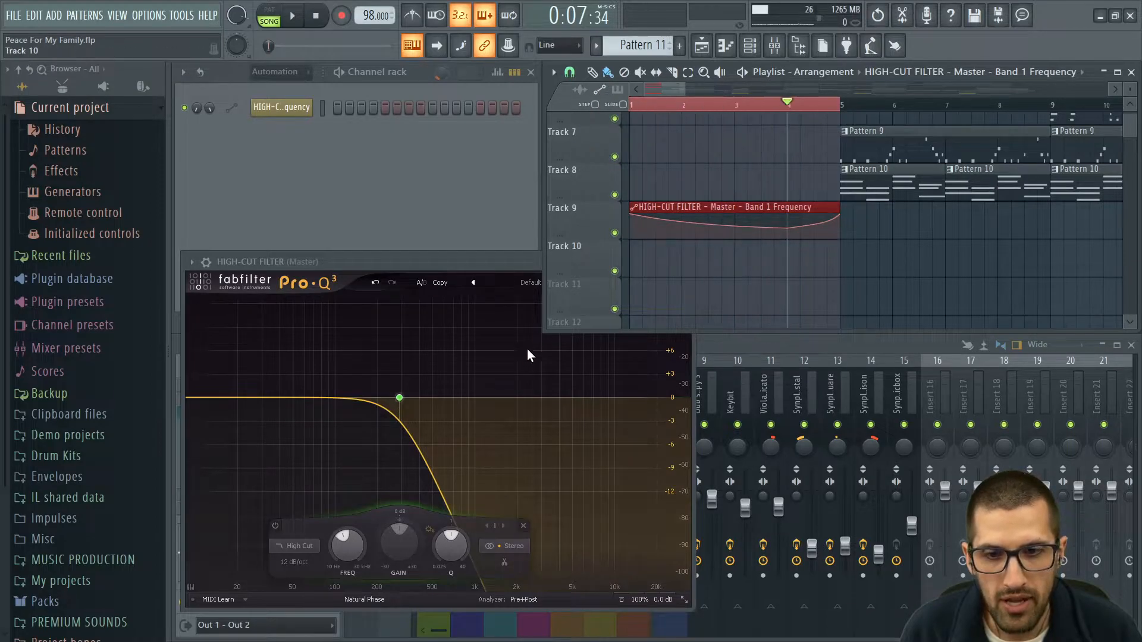
# Display the automation options of the Pro-Q 3 Band 1 frequency and return to the playlist without choosing any.
pyautogui.rightClick(356, 542)
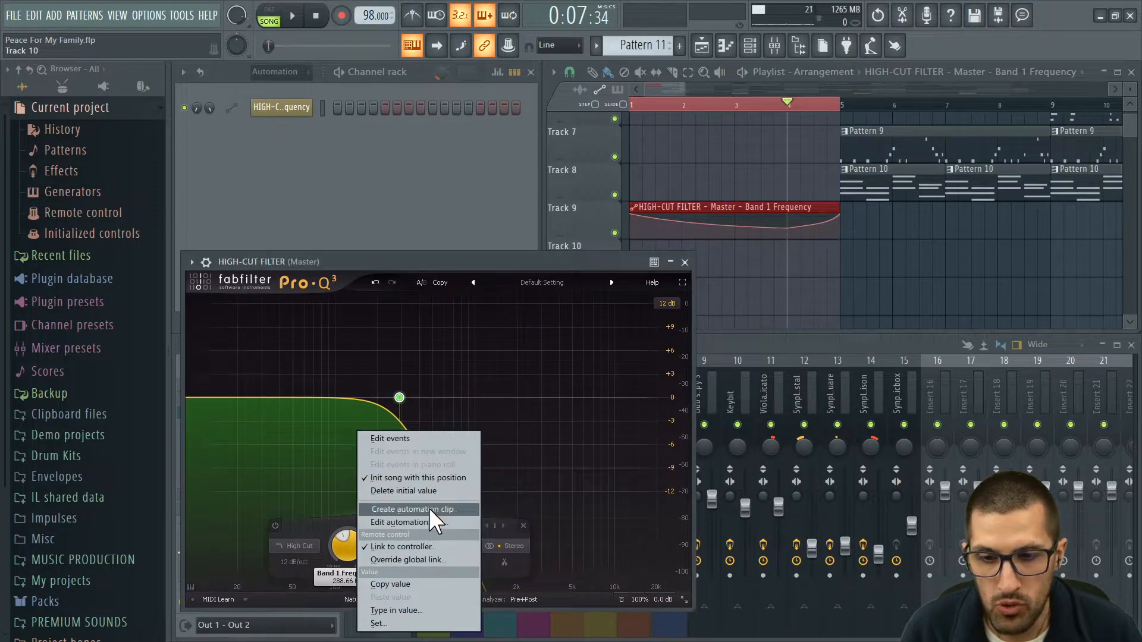
pyautogui.click(806, 75)
pyautogui.click(701, 188)
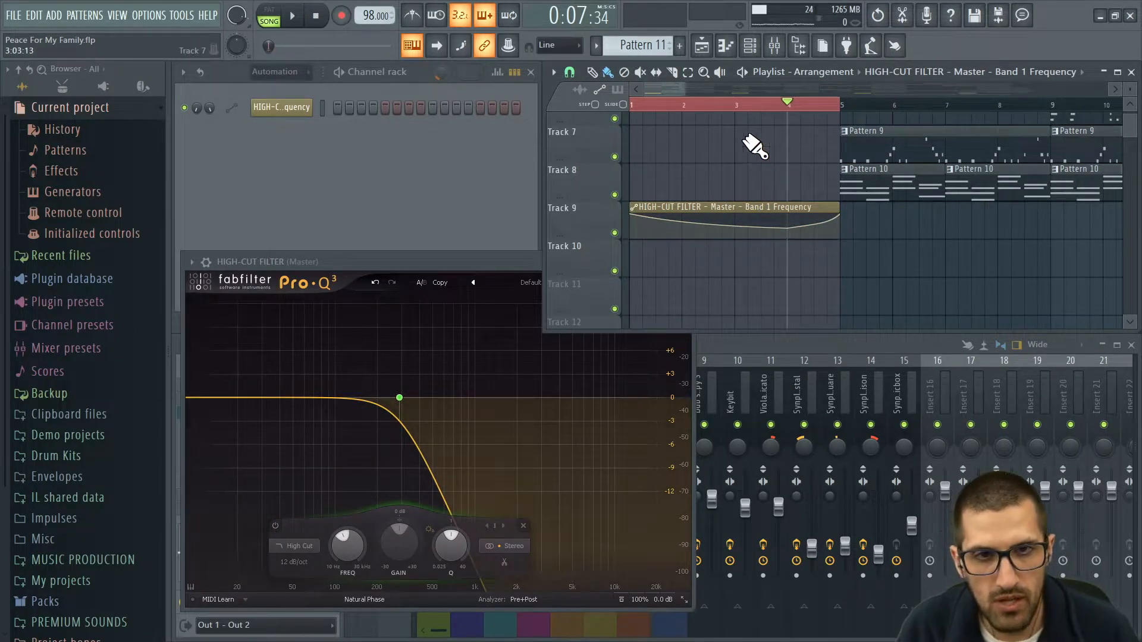
# Clear the playlist time selection and play the song from the start.
pyautogui.doubleClick(737, 104)
pyautogui.click(326, 17)
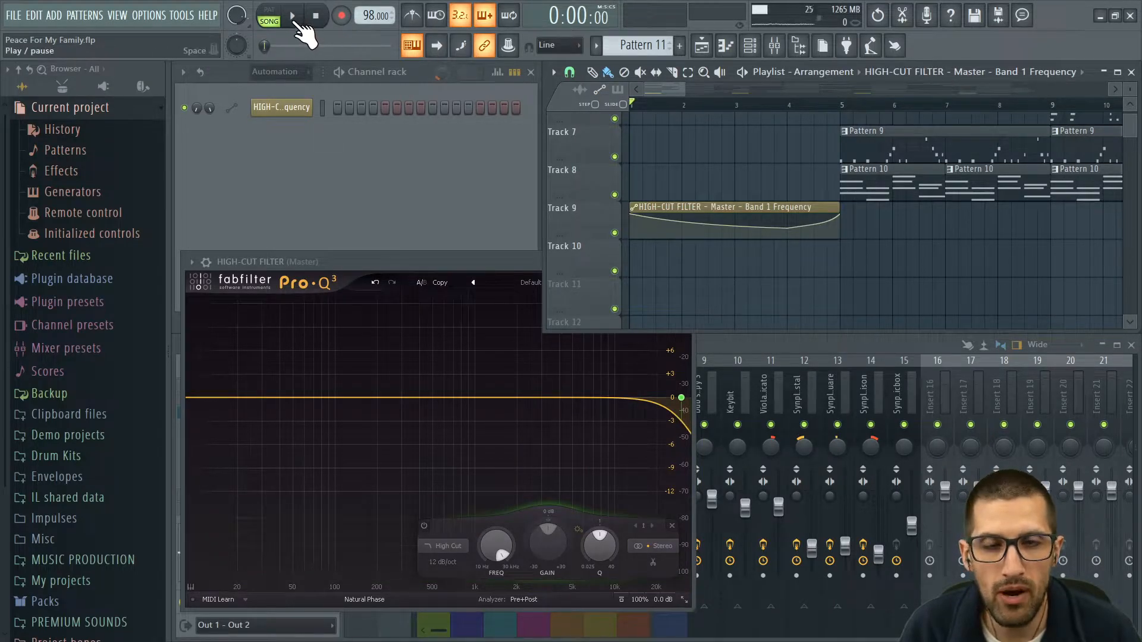
pyautogui.click(293, 16)
# Set the channel rack to show the Unsorted channel group.
pyautogui.click(301, 87)
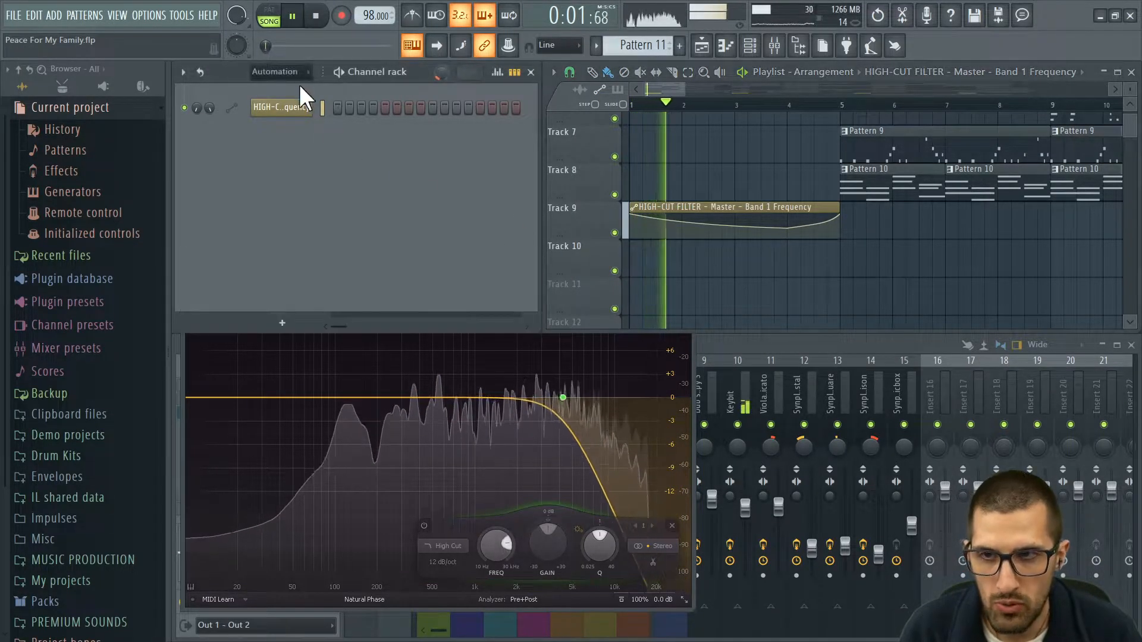
pyautogui.click(280, 72)
pyautogui.click(284, 132)
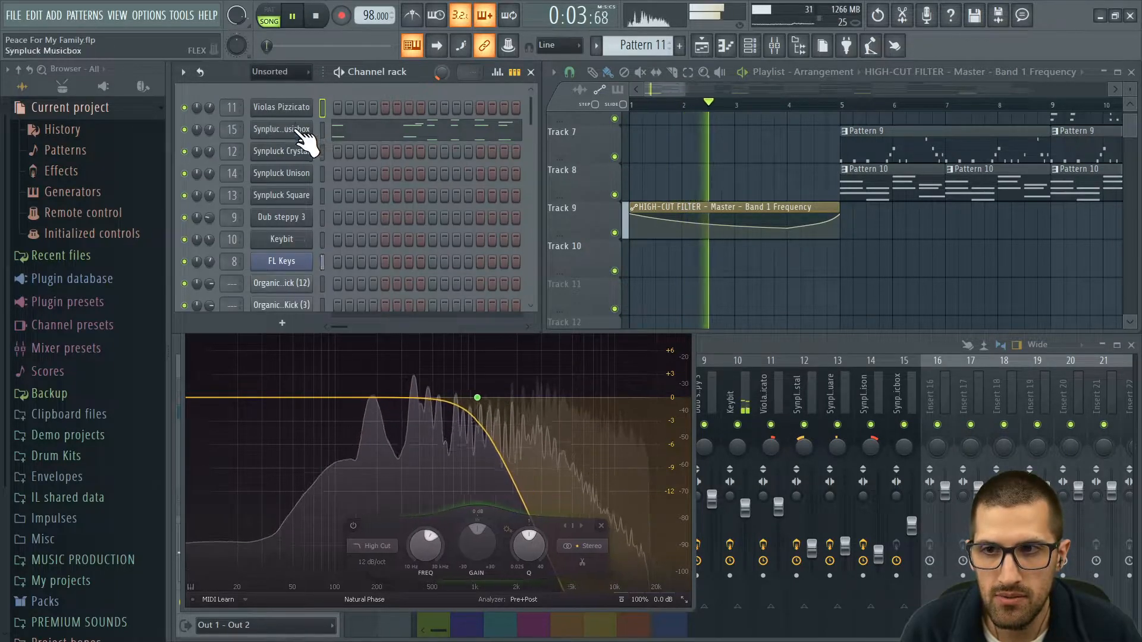
# View the Keybit and Violas Pizzicato instruments, closing each one again.
pyautogui.click(307, 239)
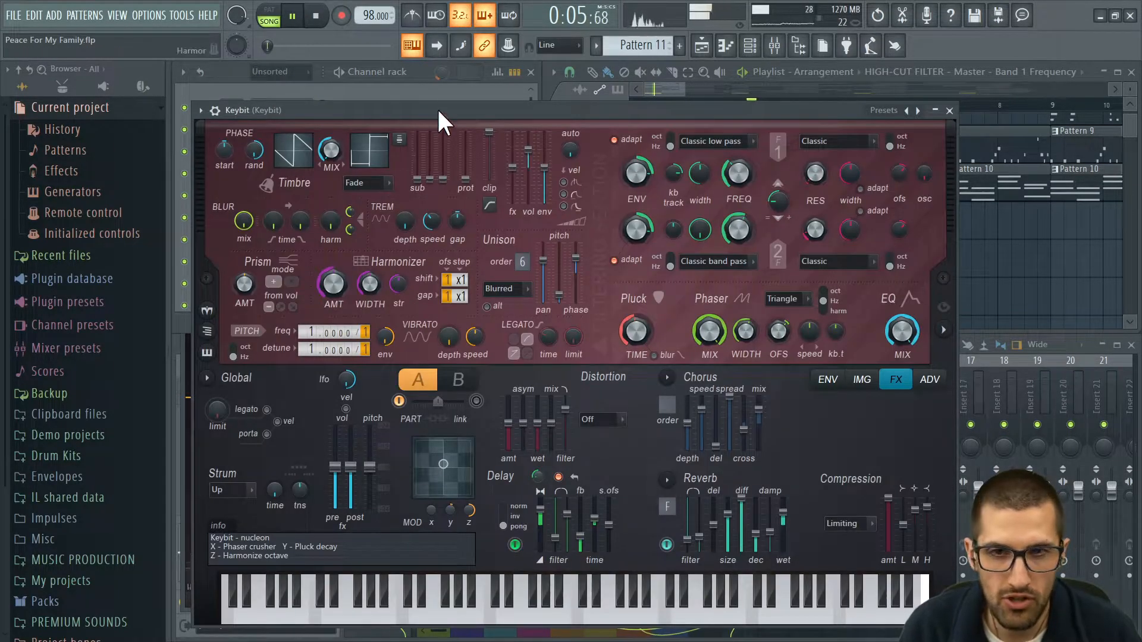
pyautogui.moveTo(438, 110); pyautogui.dragTo(436, 97)
pyautogui.press('Escape')
pyautogui.click(294, 112)
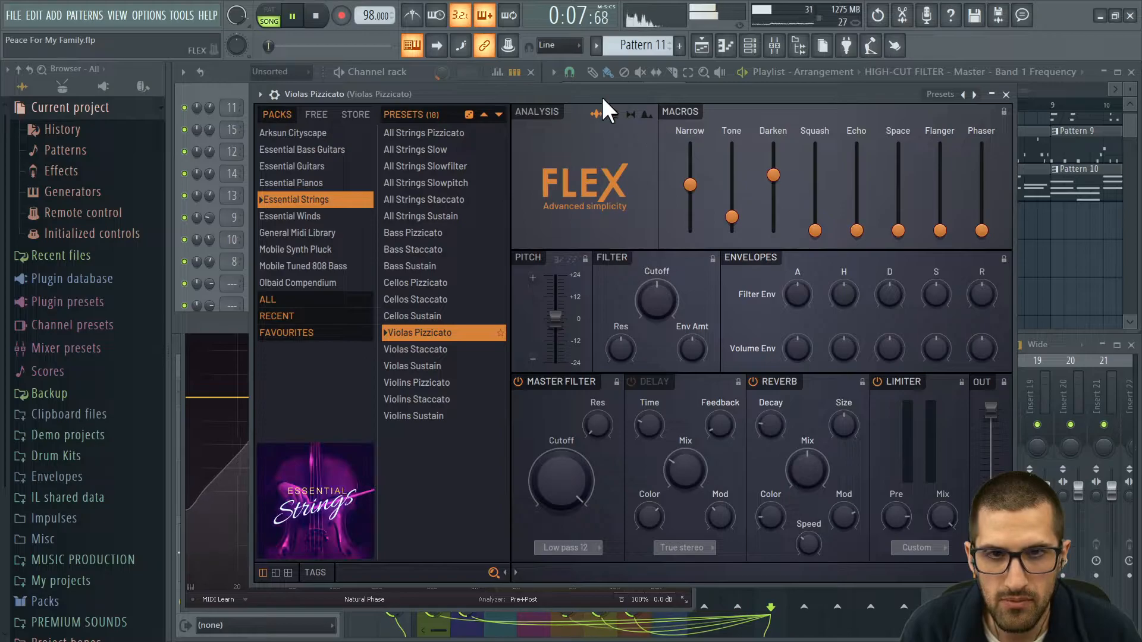
pyautogui.press('Escape')
# Examine the pattern and automation clips across the whole arrangement while following the song's playback in the playlist.
pyautogui.keyDown('ctrl'); pyautogui.rightClick(721, 167); pyautogui.keyUp('ctrl')
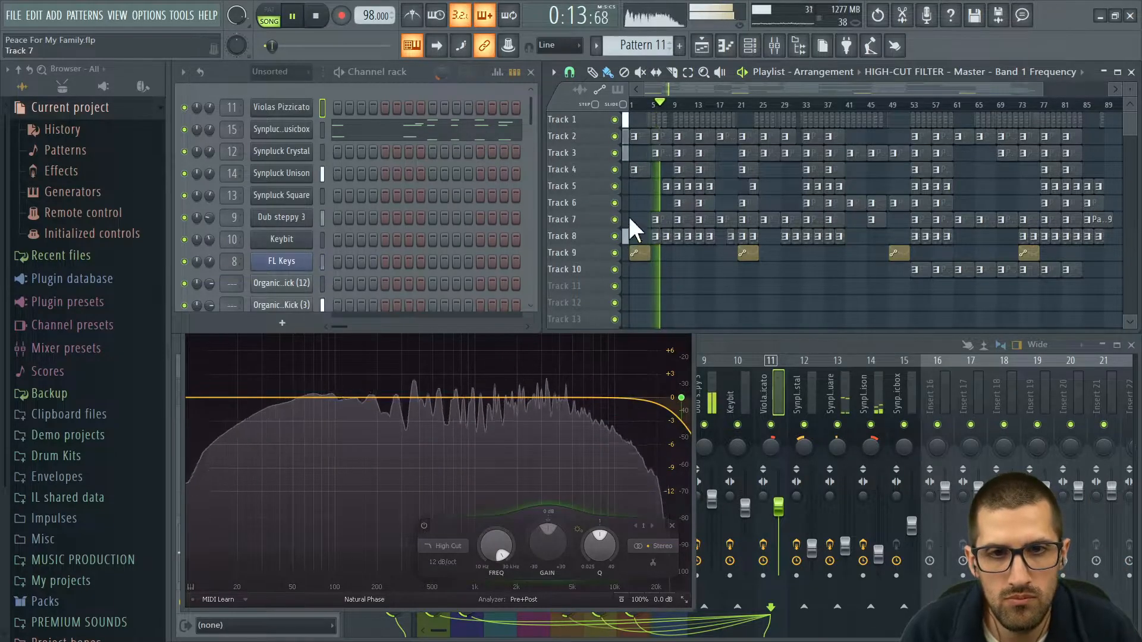
pyautogui.scroll(6, 650, 209)
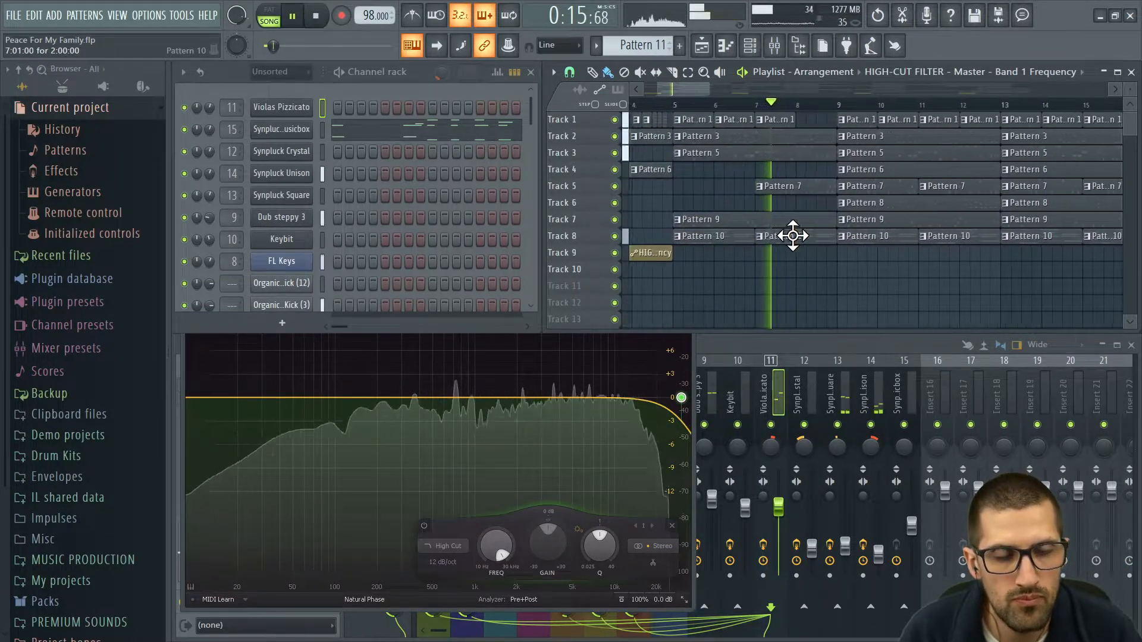
pyautogui.scroll(2, 793, 235)
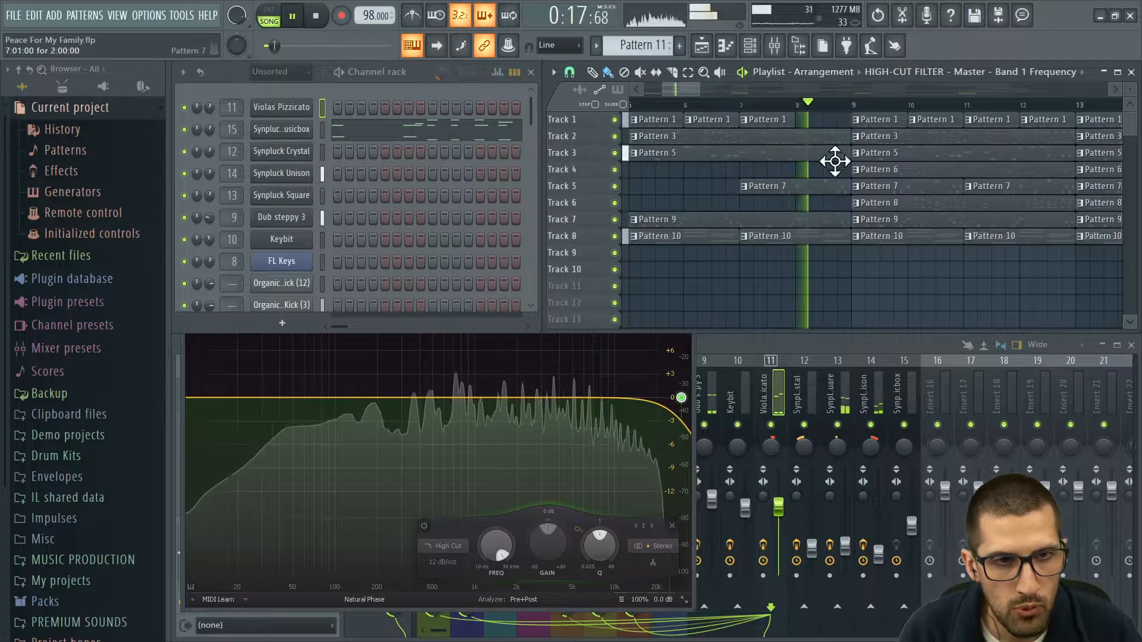
pyautogui.scroll(-2, 887, 201)
pyautogui.scroll(-2, 696, 235)
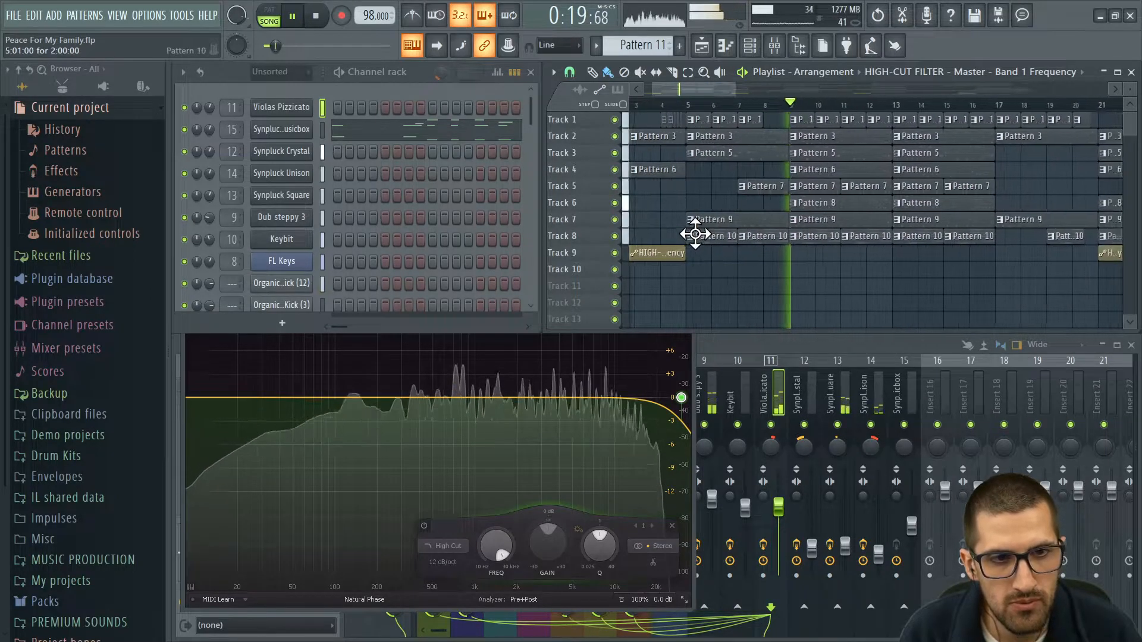
pyautogui.scroll(-1, 876, 254)
pyautogui.scroll(3, 987, 272)
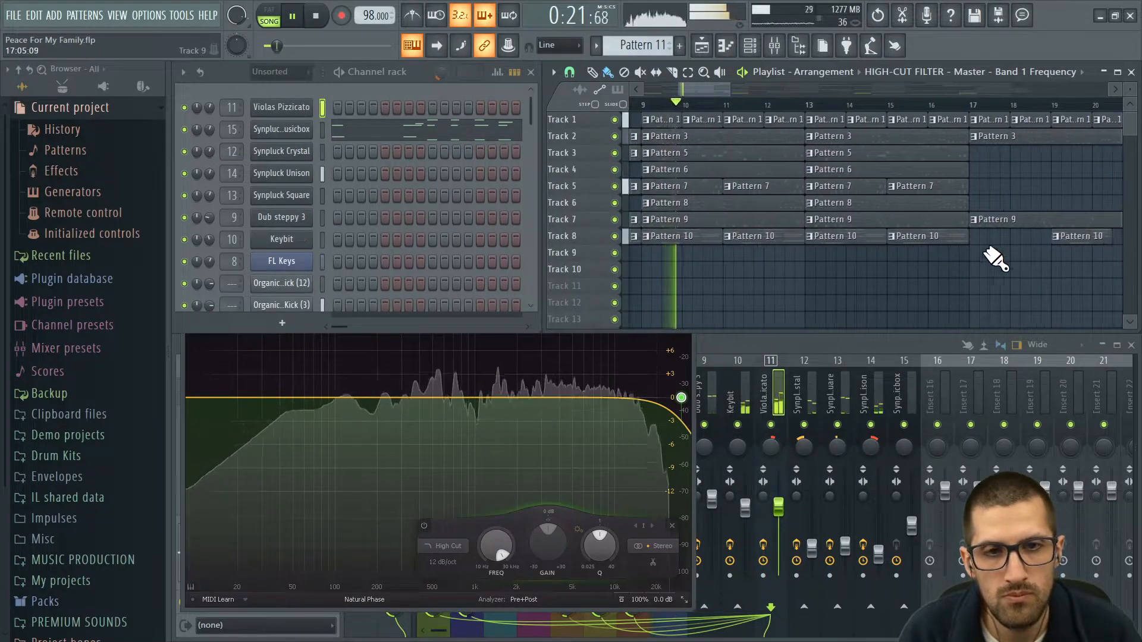
pyautogui.scroll(-1, 985, 257)
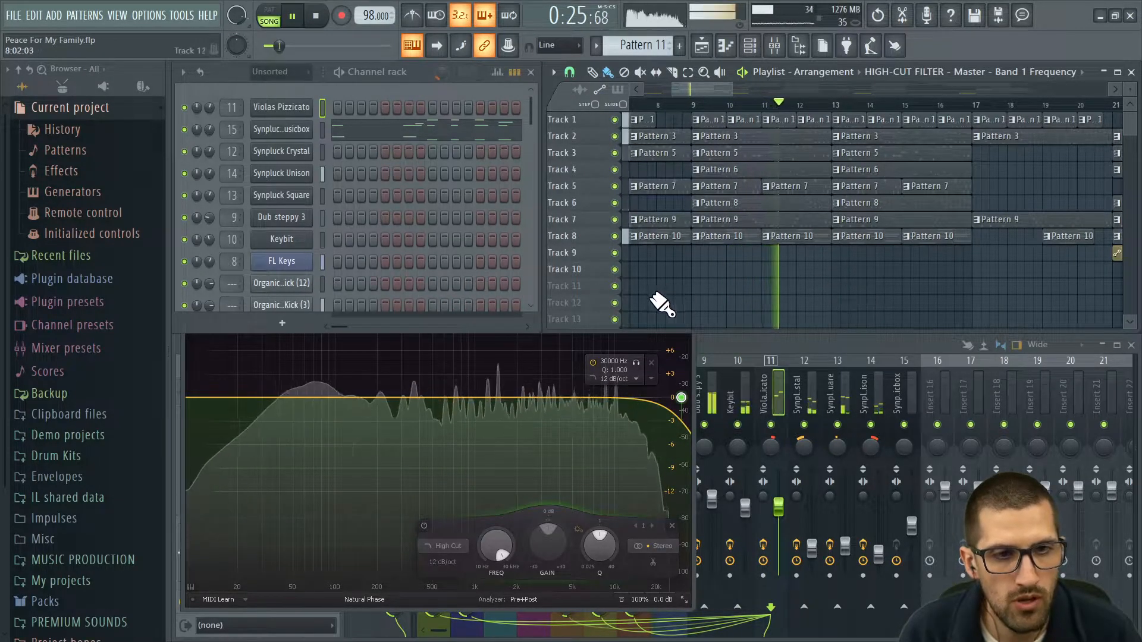
pyautogui.scroll(-3, 702, 295)
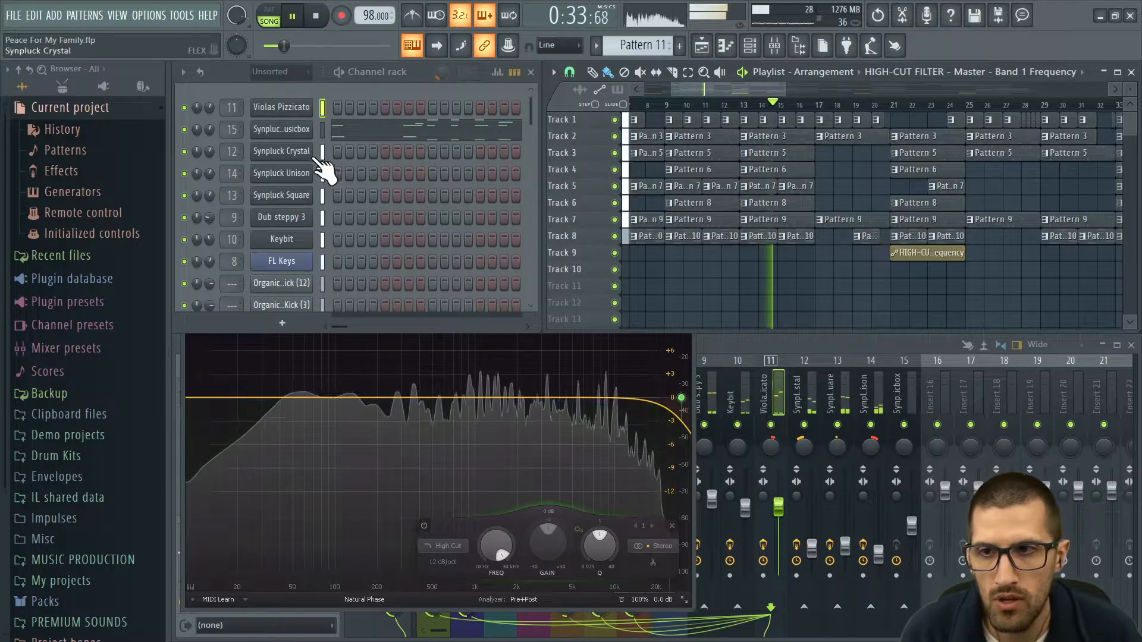
# View the Synpluck Musicbox and Synpluck Crystal instruments, closing each one again.
pyautogui.click(292, 129)
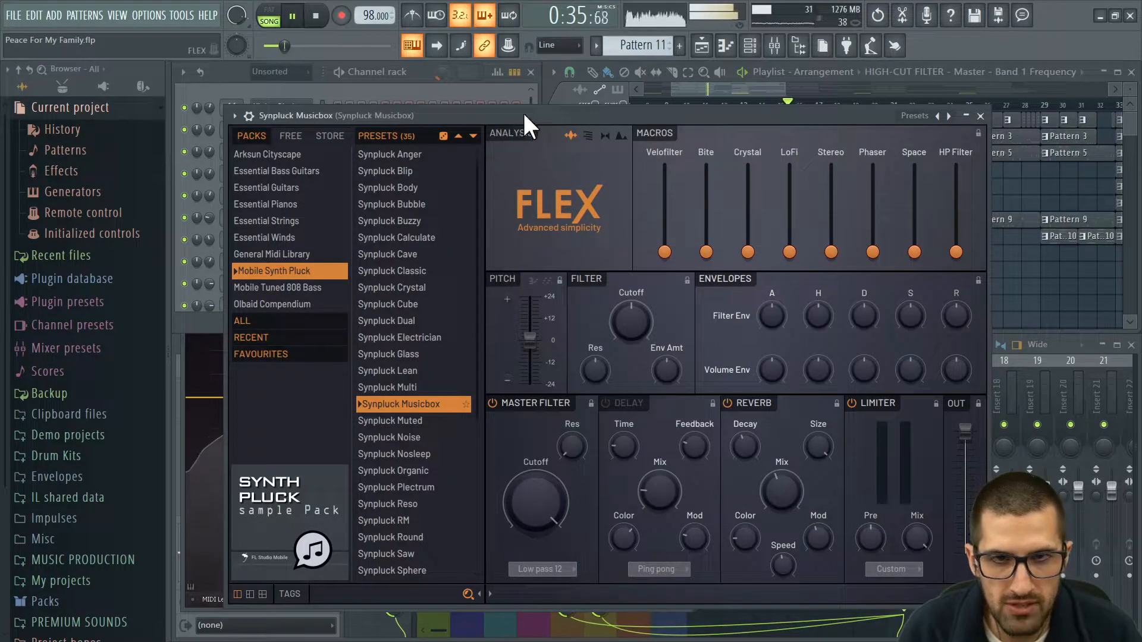
pyautogui.press('Escape')
pyautogui.click(301, 156)
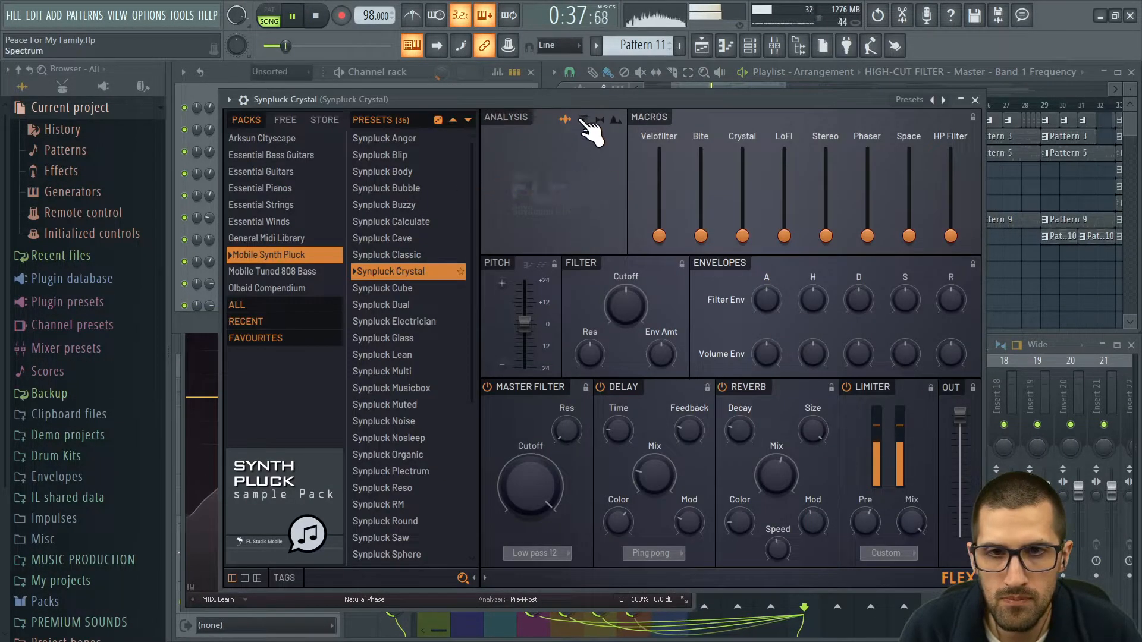
pyautogui.press('Escape')
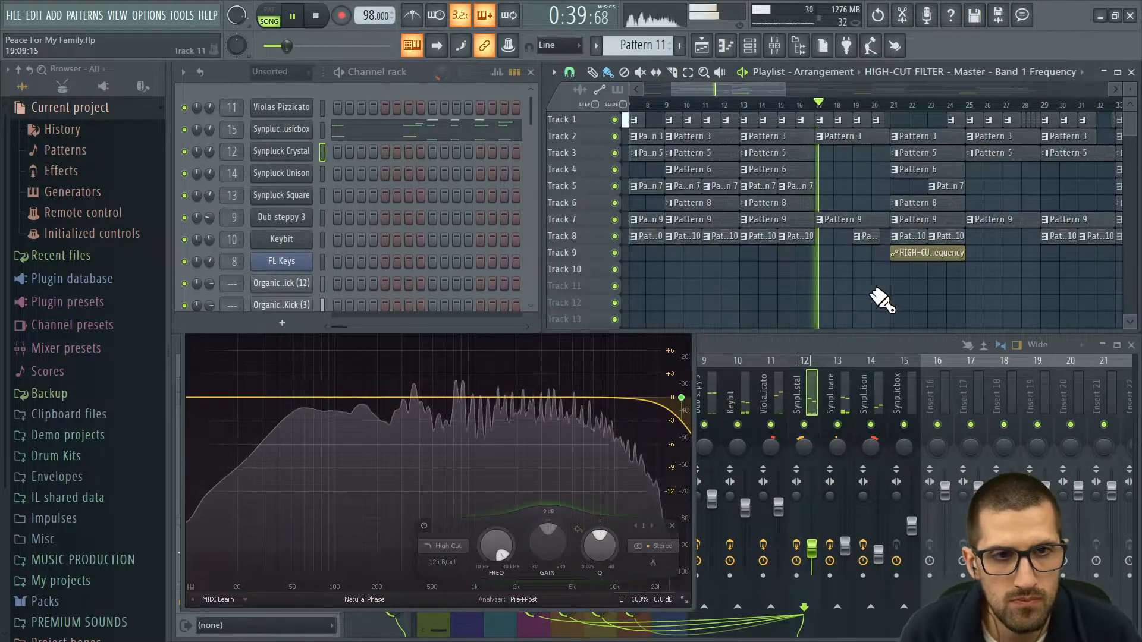
# Follow playback through the HIGH-CUT FILTER clip at bar 21 in Track 9 and watch the Pro-Q 3 filter move.
pyautogui.scroll(2, 964, 291)
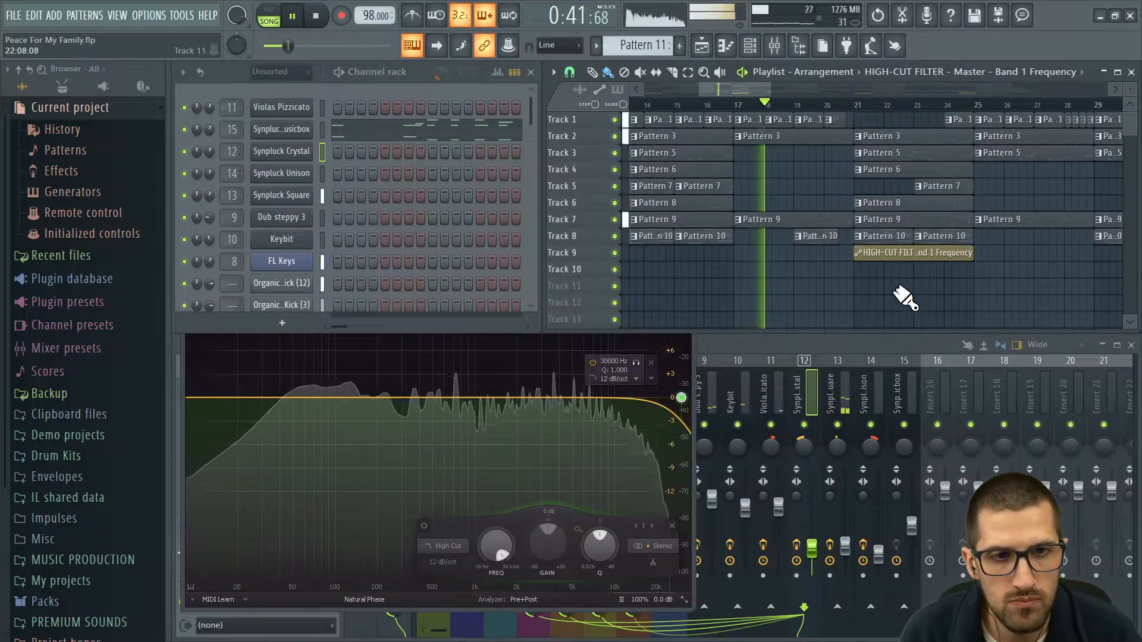
pyautogui.scroll(2, 824, 279)
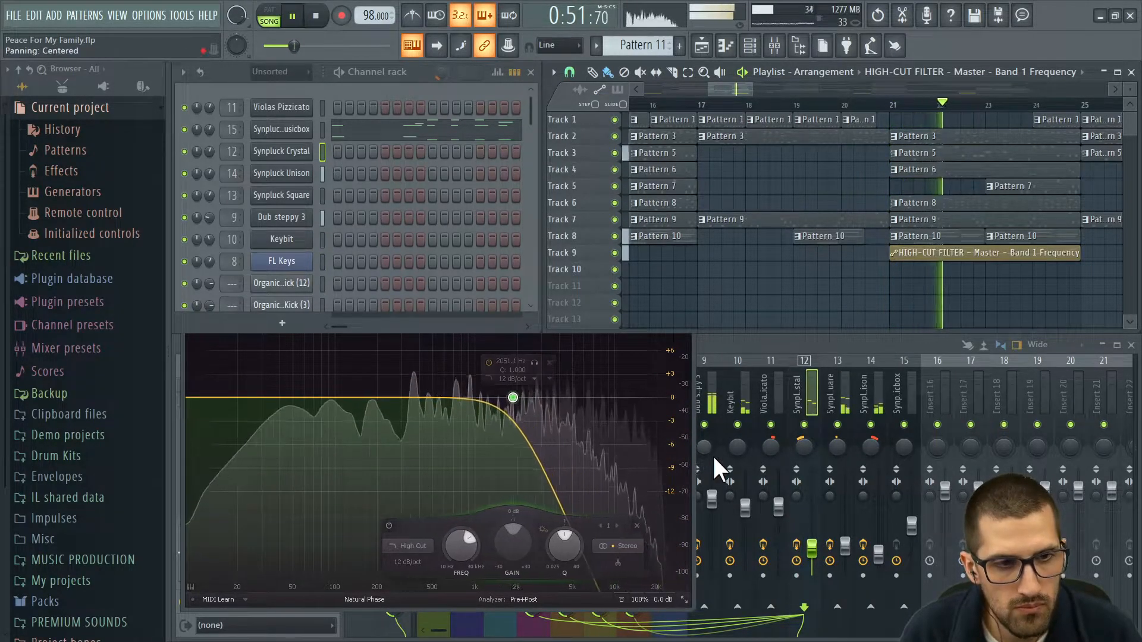
pyautogui.scroll(-3, 700, 303)
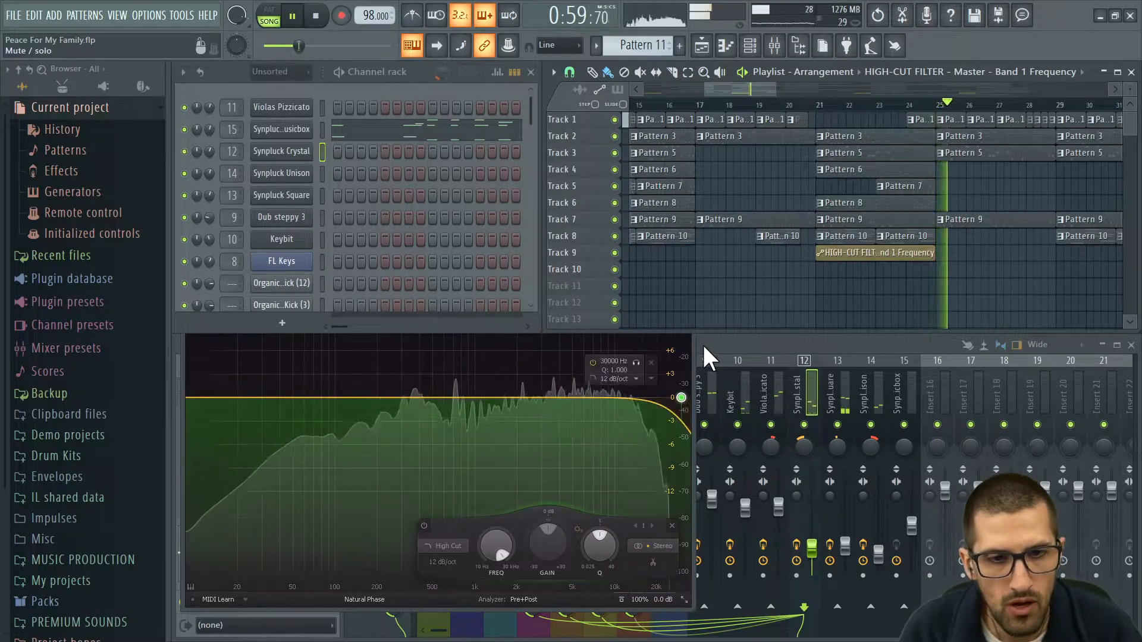
# Bring the mixer to the front, stop the song and restart playback from bar 17.
pyautogui.click(739, 349)
pyautogui.press('space')
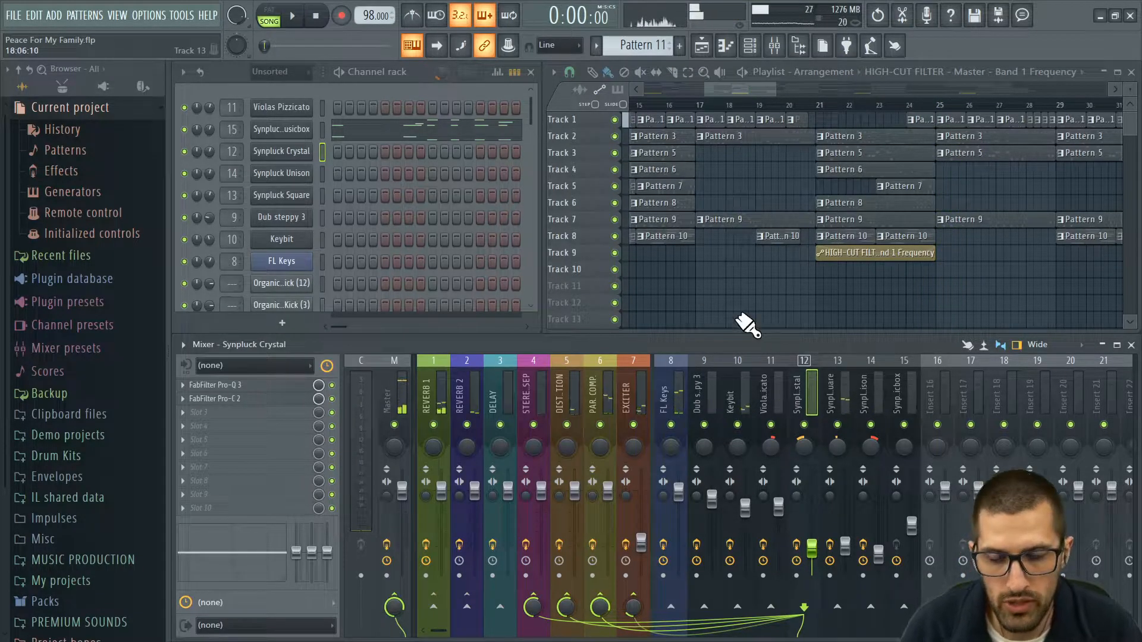
pyautogui.click(654, 104)
pyautogui.scroll(-2, 887, 171)
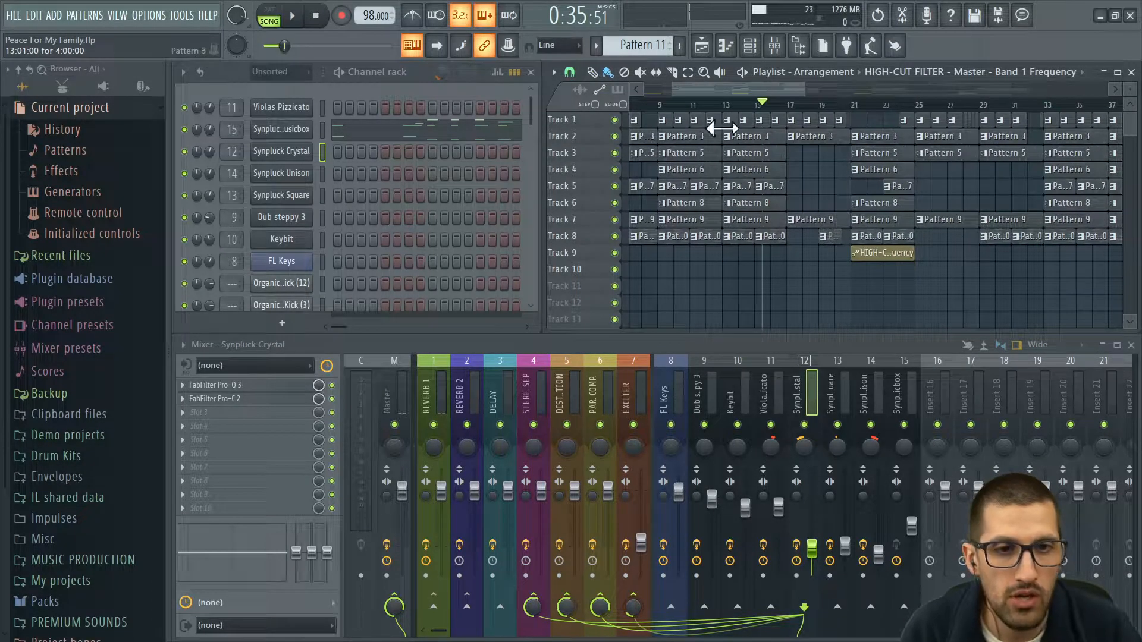
pyautogui.scroll(3, 851, 202)
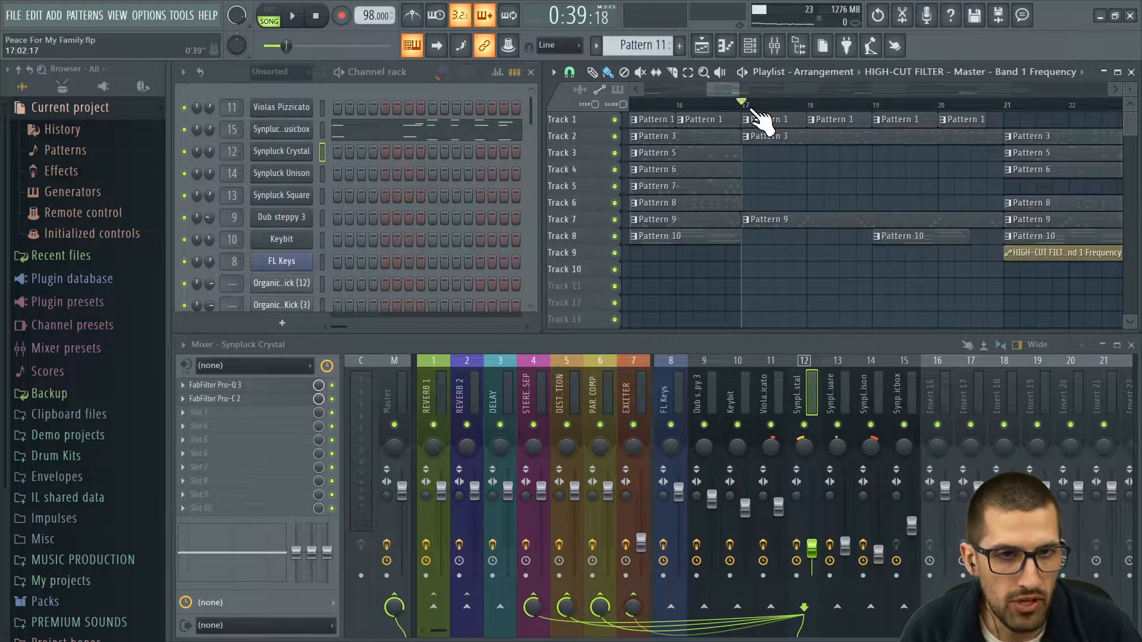
pyautogui.press('space')
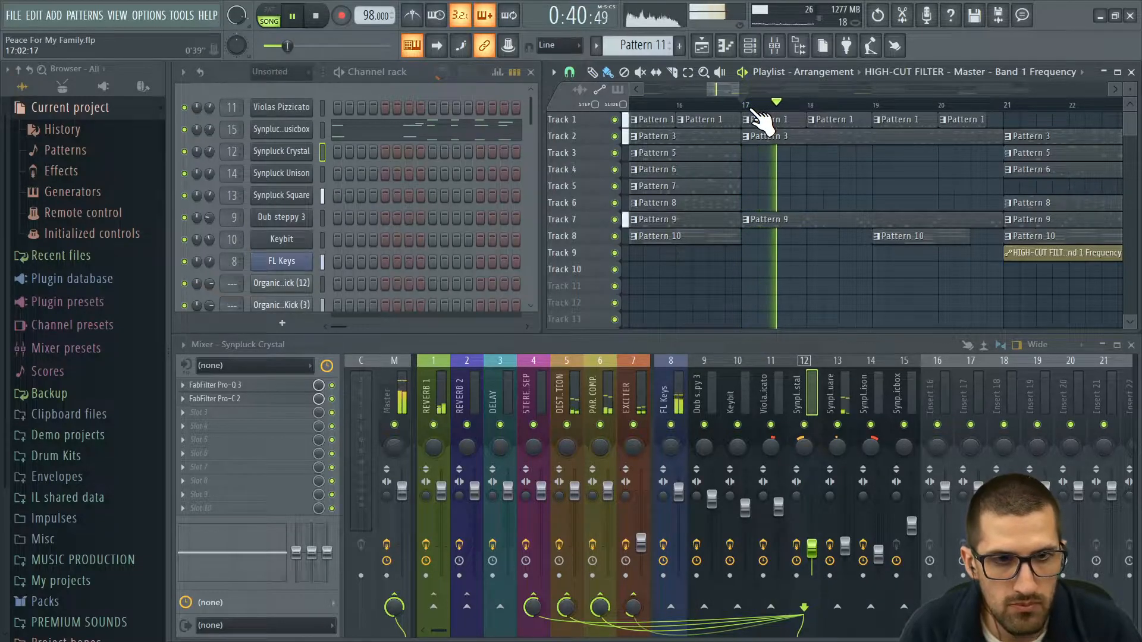
# Solo Track 2 in the playlist and listen to its Pattern 3 on its own from bar 17.
pyautogui.press('space')
pyautogui.keyDown('ctrl'); pyautogui.click(615, 137); pyautogui.keyUp('ctrl')
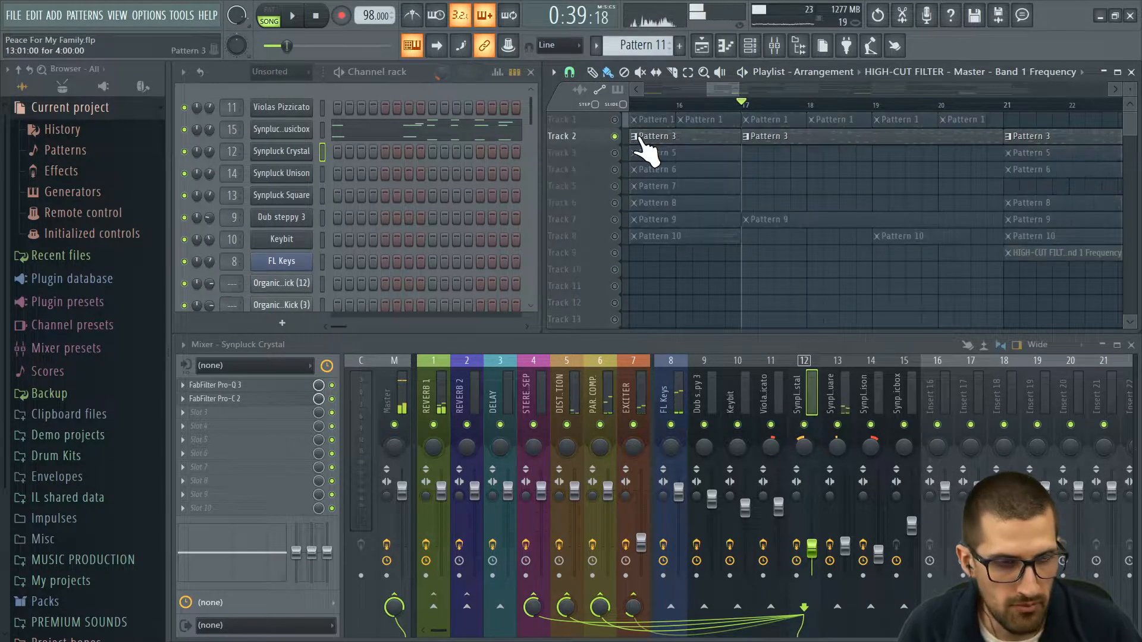
pyautogui.press('space')
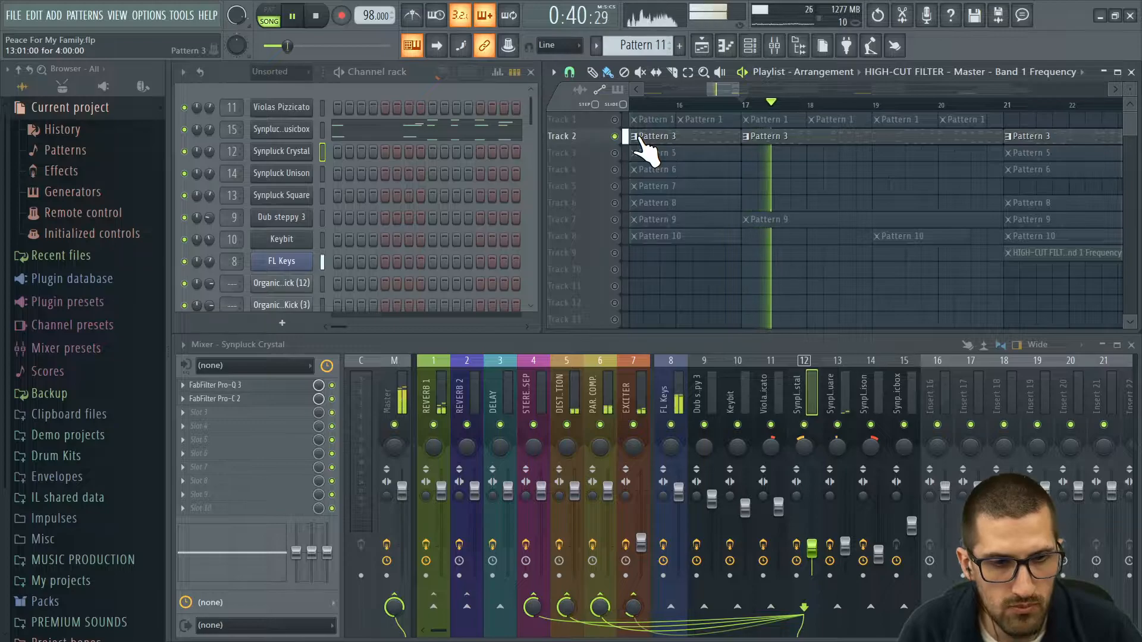
pyautogui.press('space')
# Solo Track 7, select its Pattern 9 and view the Synpluck Square instrument, closing it again.
pyautogui.keyDown('ctrl'); pyautogui.click(615, 219); pyautogui.keyUp('ctrl')
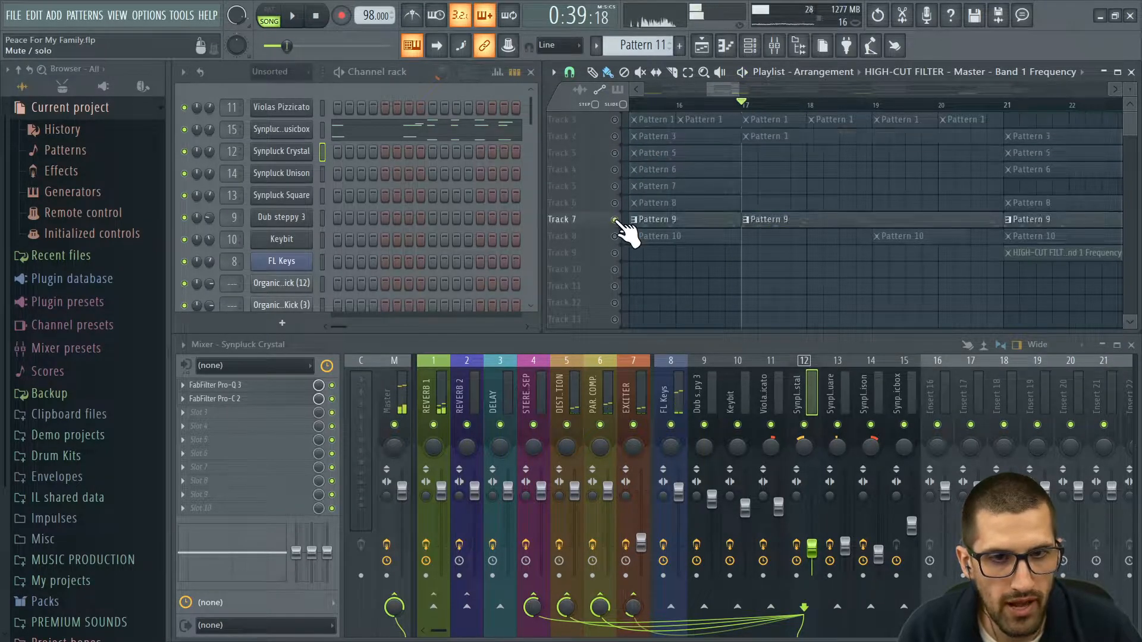
pyautogui.click(783, 220)
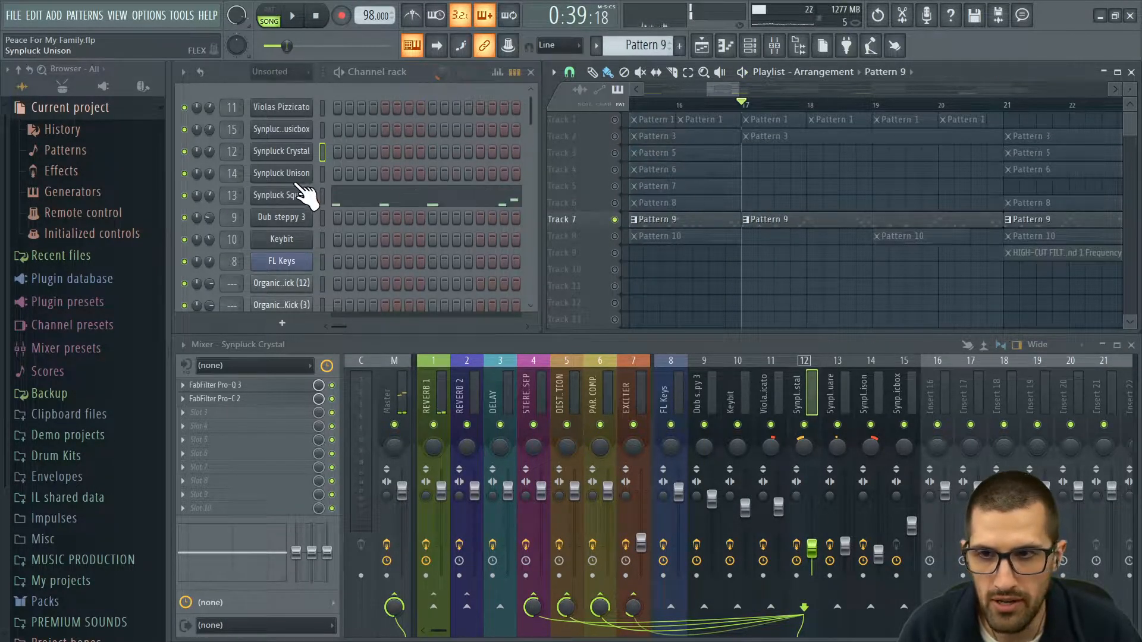
pyautogui.click(291, 193)
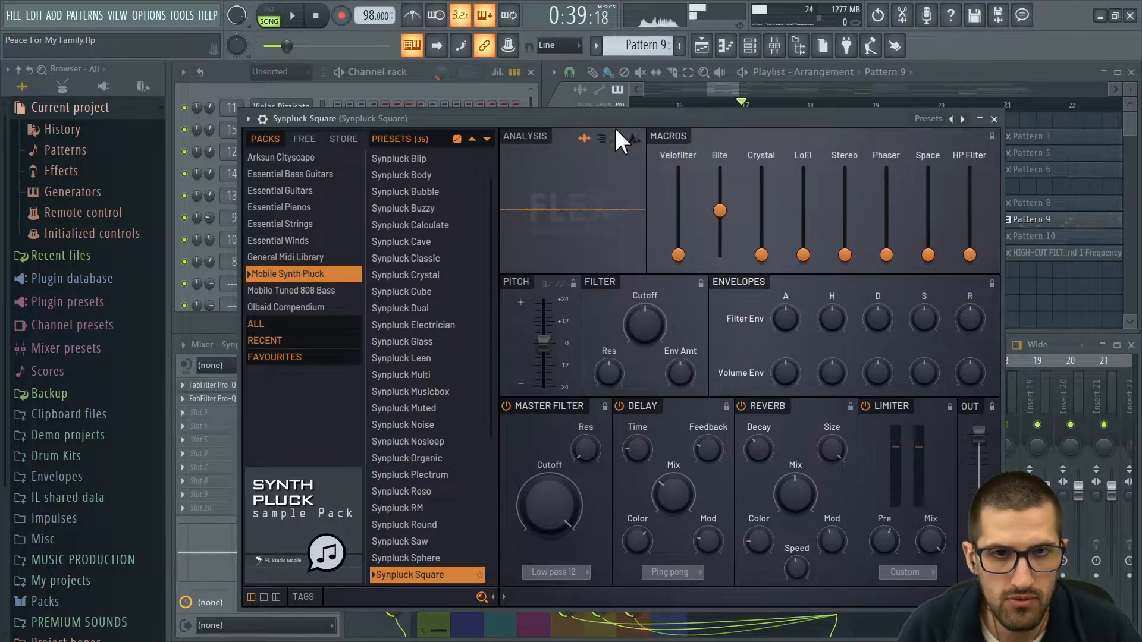
pyautogui.press('Escape')
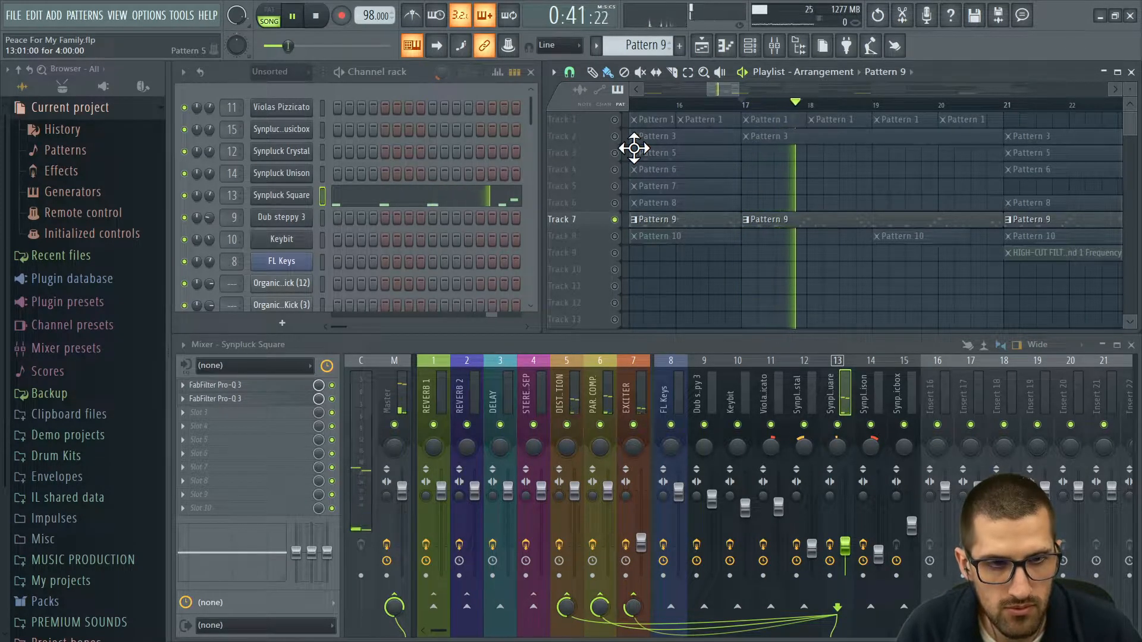
# Replay the soloed Track 7 from bar 17 and stop playback.
pyautogui.press('space')
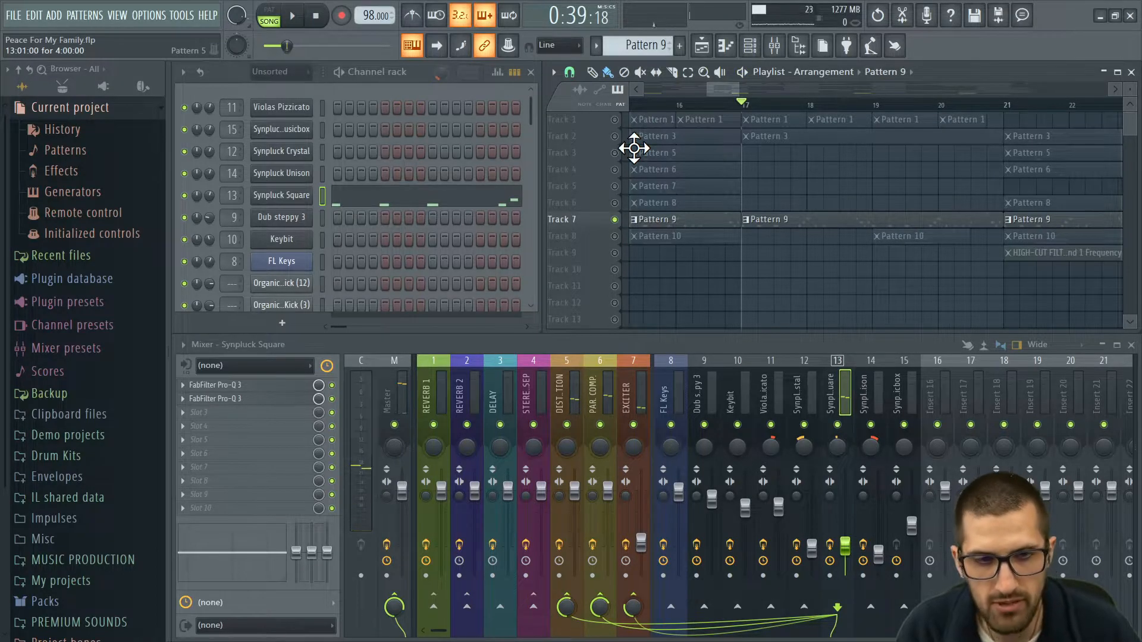
pyautogui.press('space')
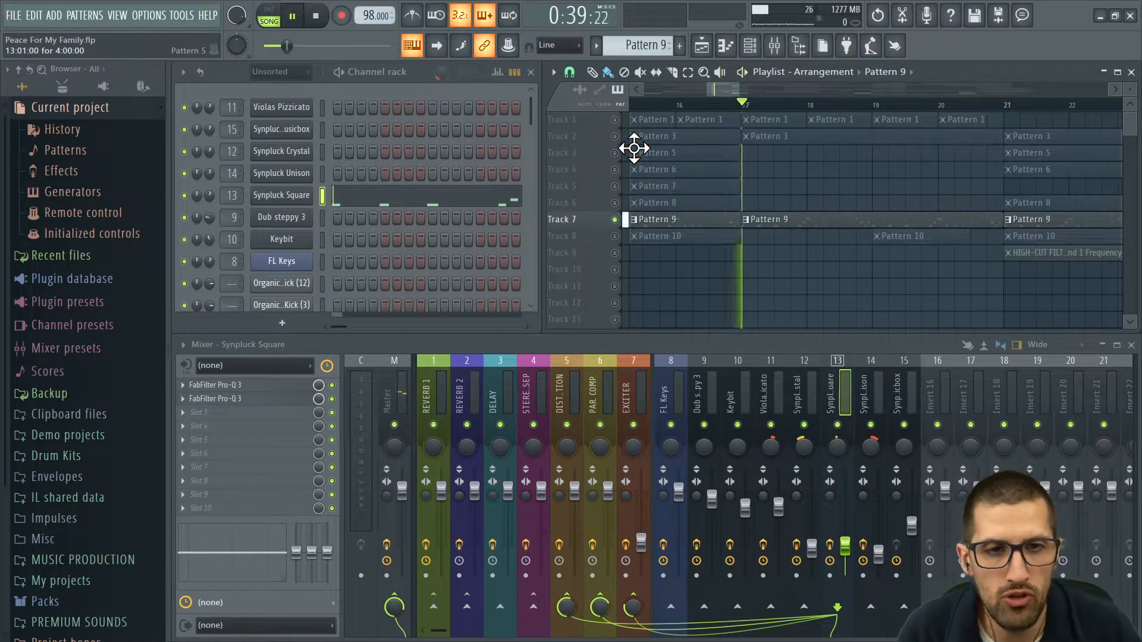
pyautogui.press('space')
# Unmute Track 2 alongside Track 7 and listen to both tracks together from bar 17.
pyautogui.click(616, 137)
pyautogui.press('space')
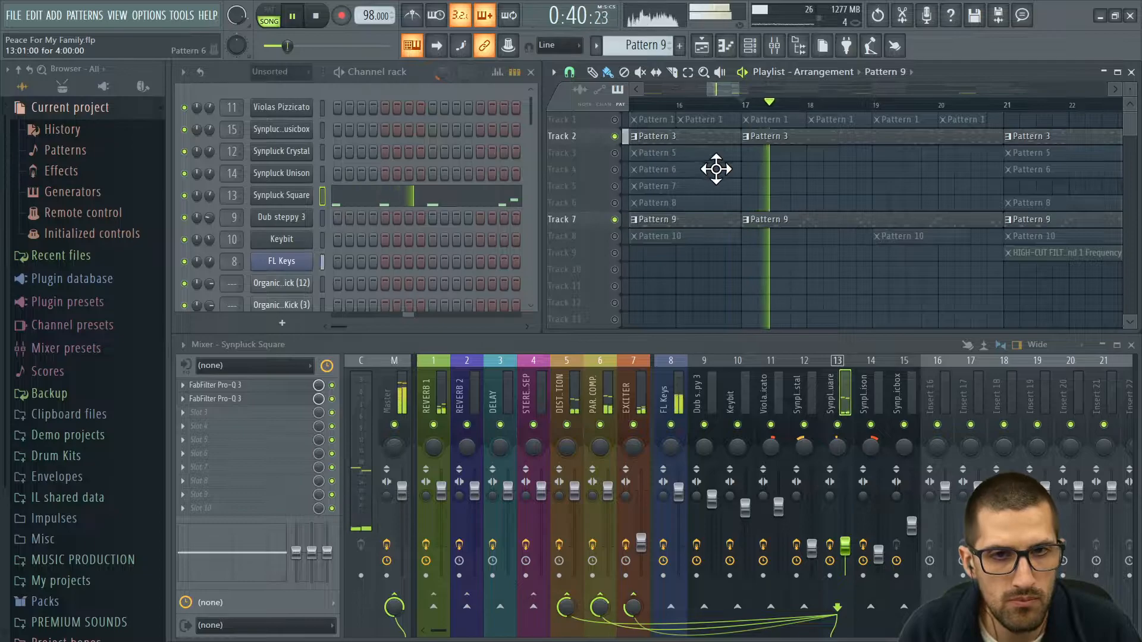
pyautogui.press('space')
# Solo Track 1 to hear Pattern 1 alone from bar 17, and turn all tracks back on.
pyautogui.rightClick(615, 119)
pyautogui.press('space')
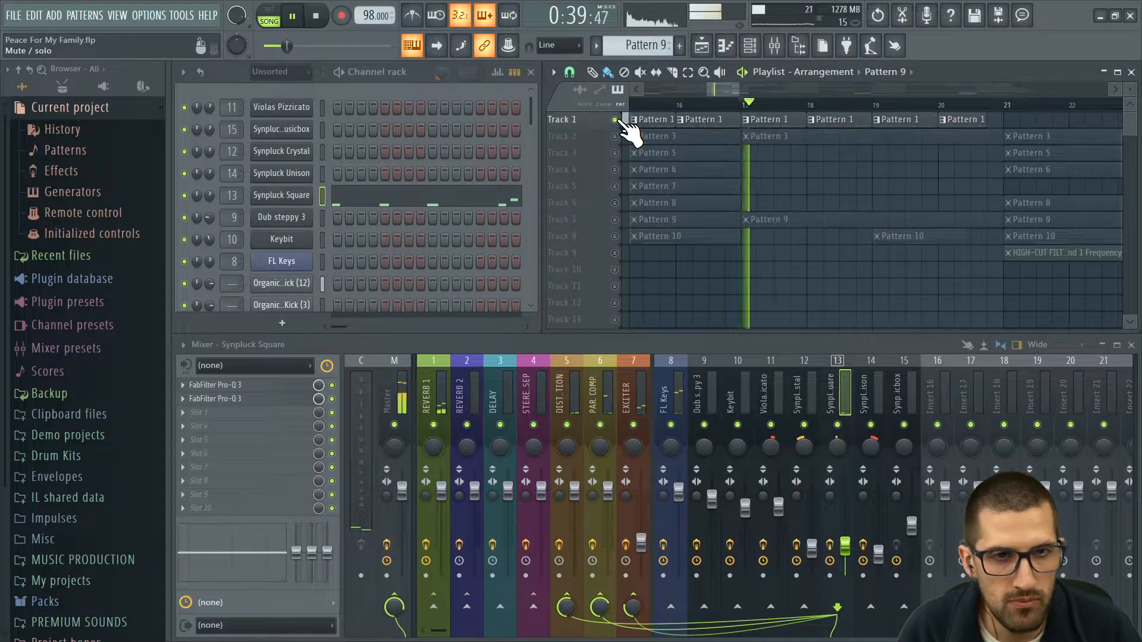
pyautogui.press('space')
pyautogui.rightClick(616, 120)
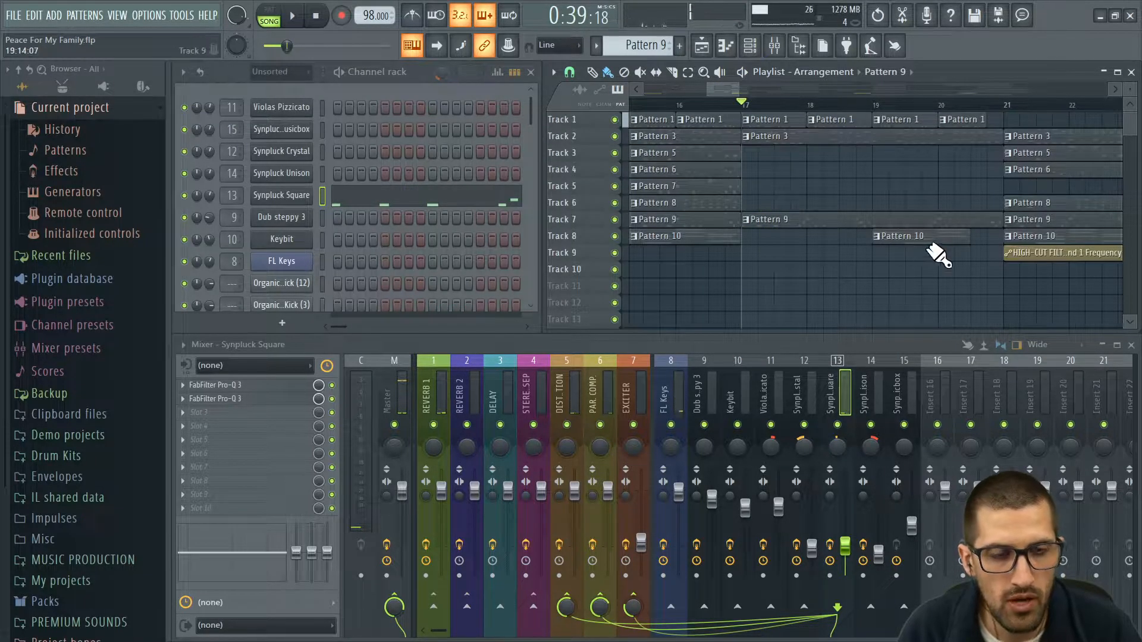
# Select Pattern 10 on Track 8 at bar 19 and audition it in pattern mode.
pyautogui.scroll(-3, 854, 242)
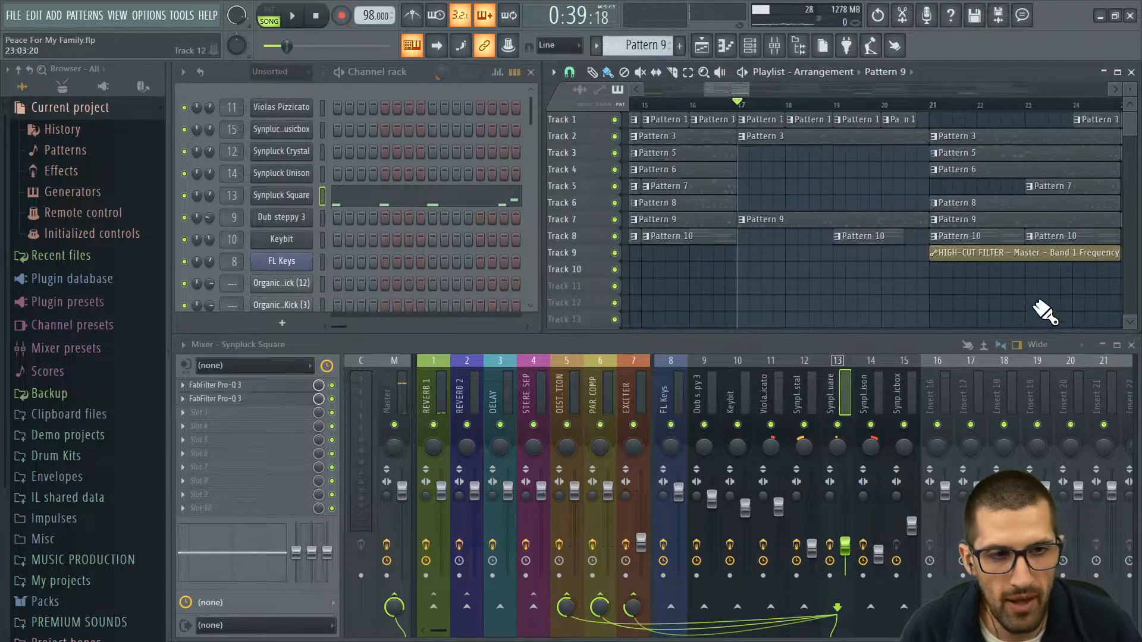
pyautogui.scroll(2, 821, 257)
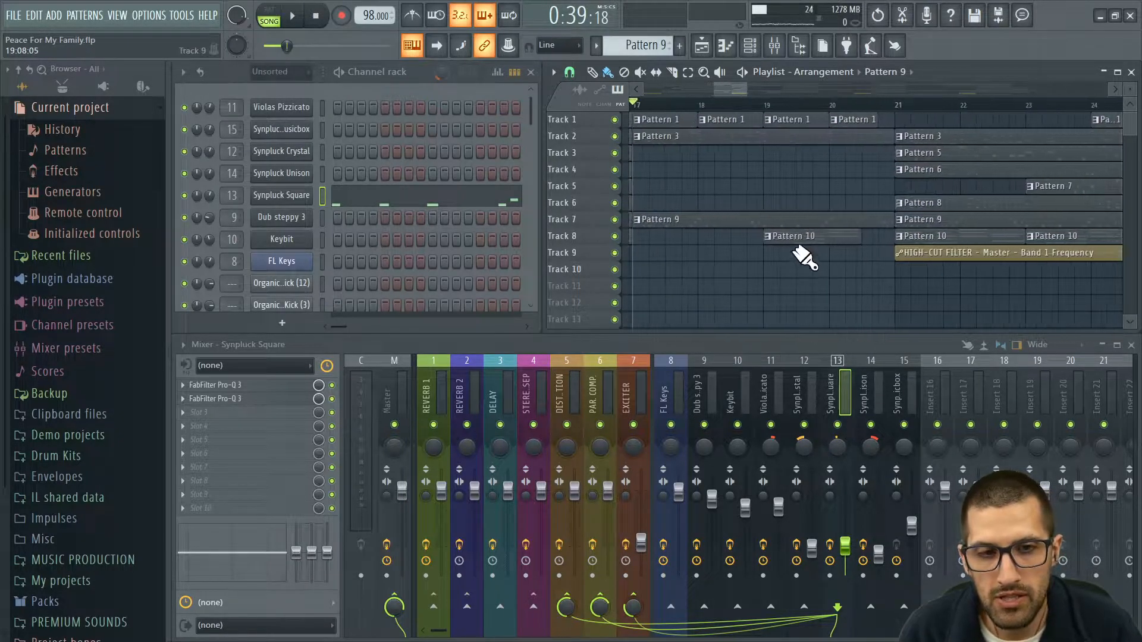
pyautogui.click(792, 238)
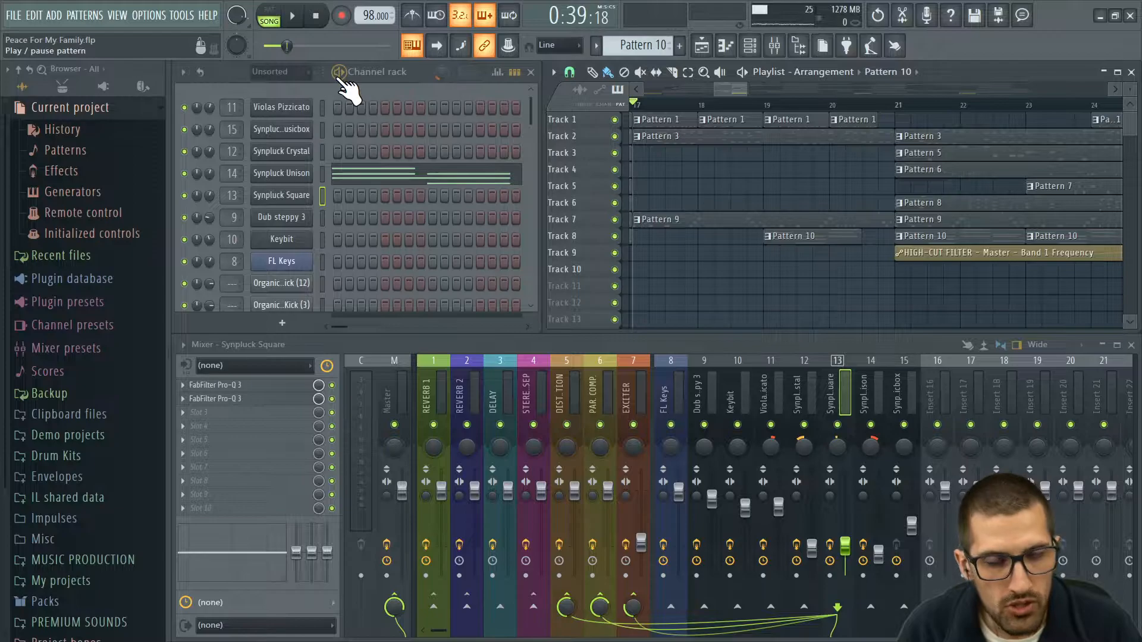
pyautogui.click(340, 74)
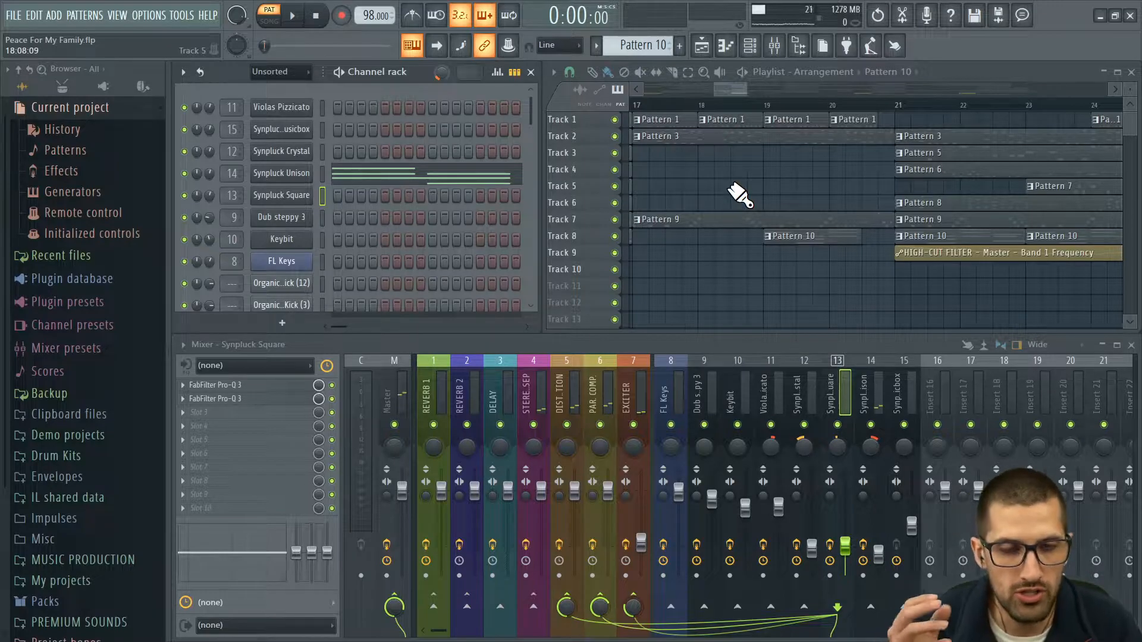
# Set the playhead to bar 17 and play the arrangement in song mode.
pyautogui.scroll(-2, 855, 209)
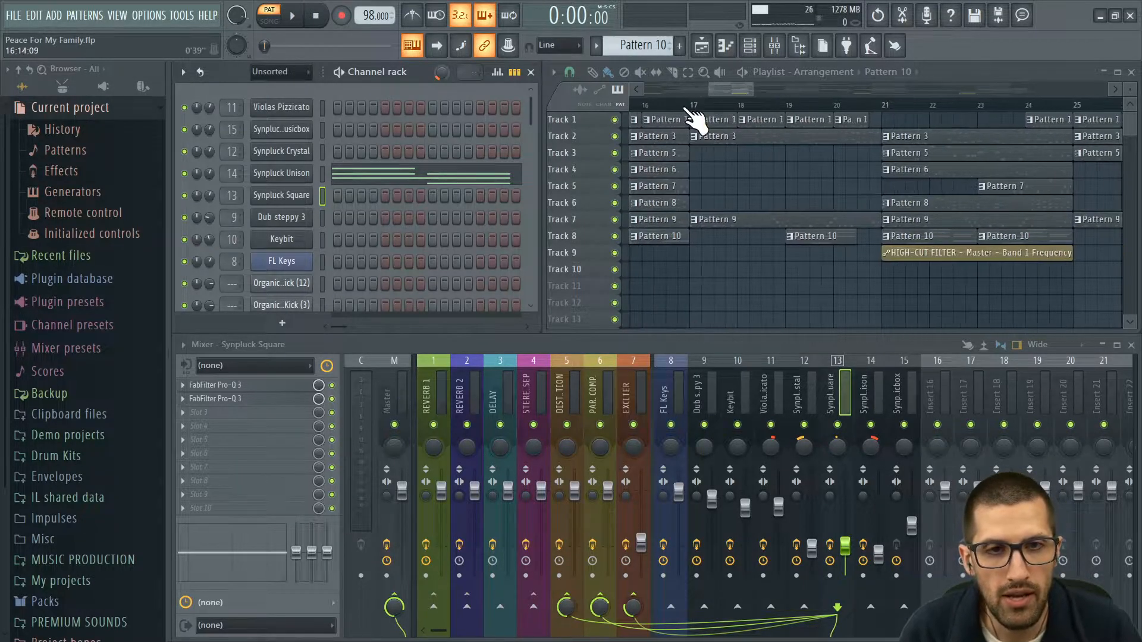
pyautogui.click(691, 106)
pyautogui.press('space')
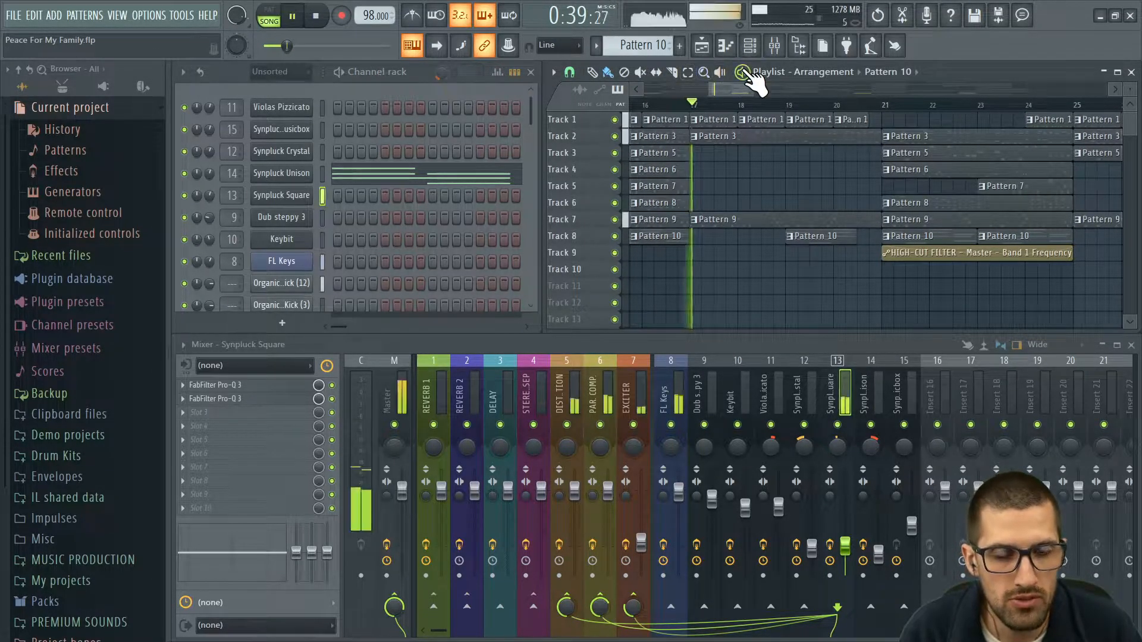
pyautogui.scroll(-1, 863, 276)
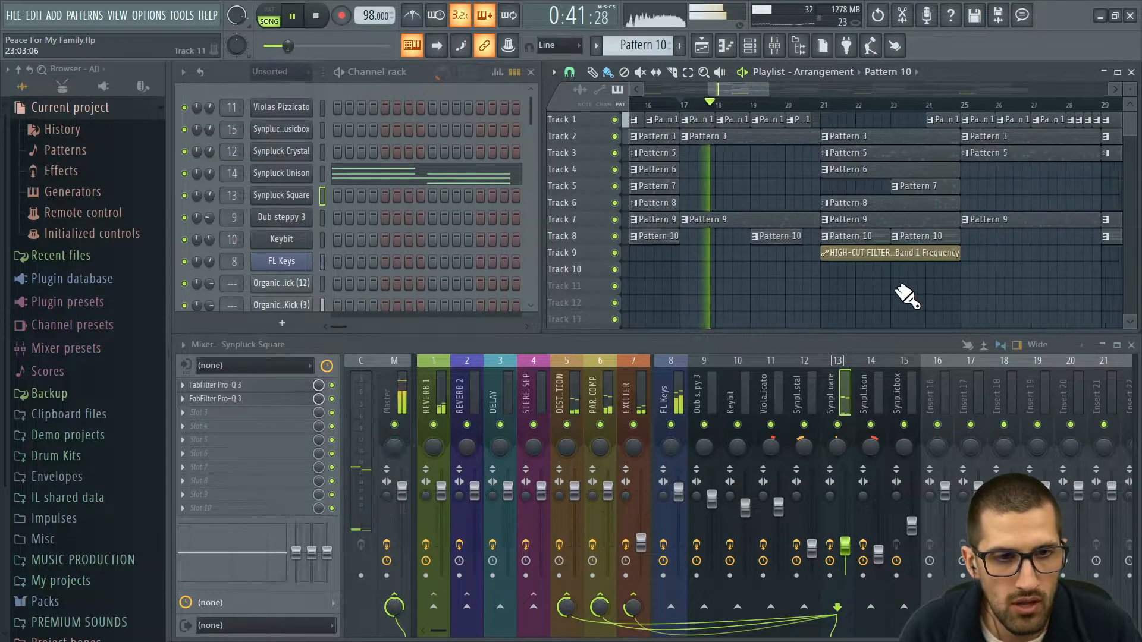
# Open the HIGH-CUT FILTER effect on the Master channel and watch its curve as the song reaches bar 21.
pyautogui.click(394, 395)
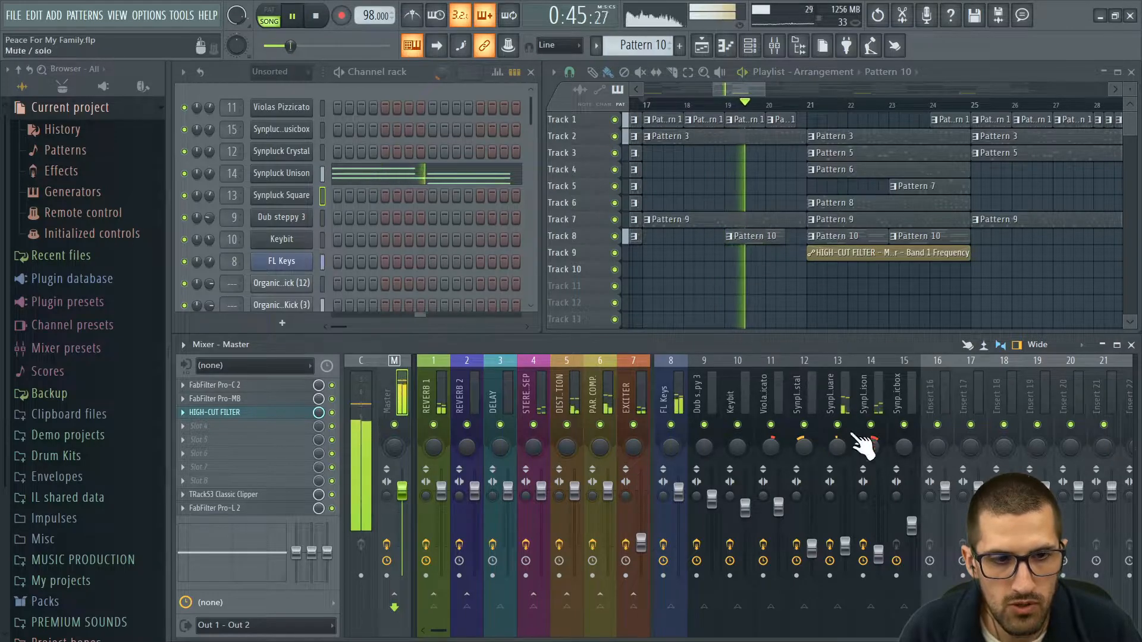
pyautogui.click(280, 413)
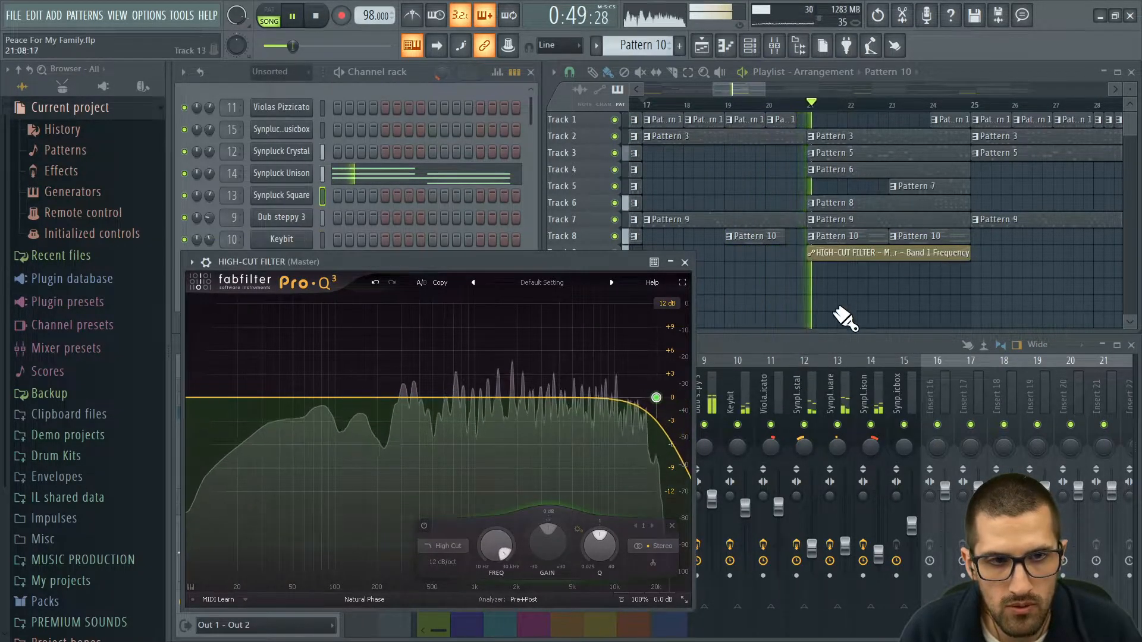
pyautogui.click(292, 16)
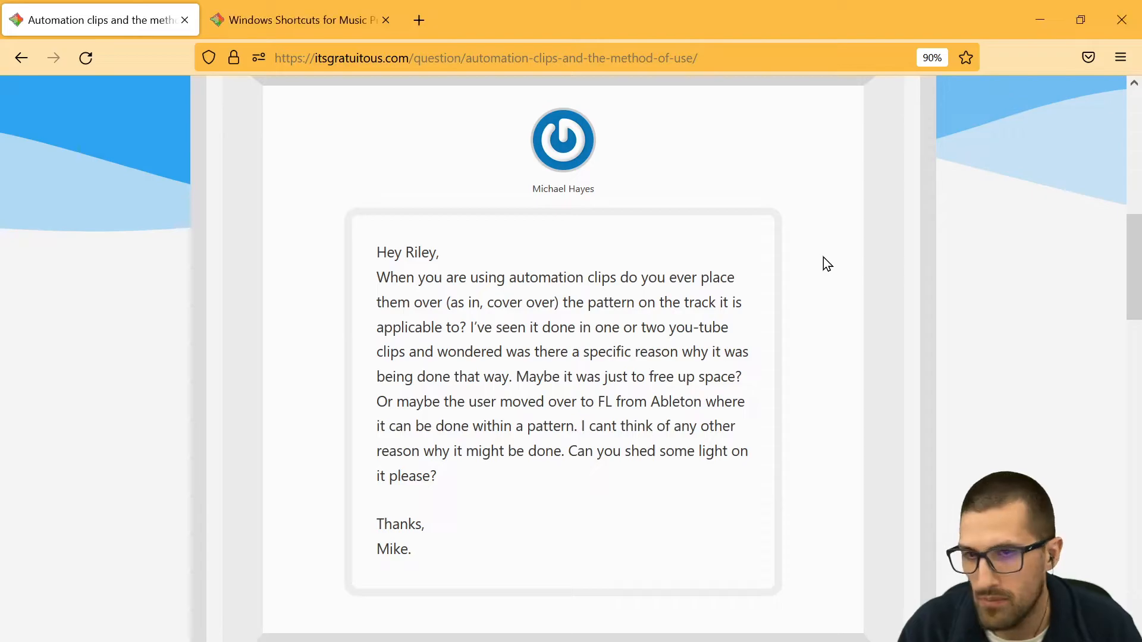
# In the browser, return to the top of the question page and view the site's Books menu.
pyautogui.scroll(10, 823, 257)
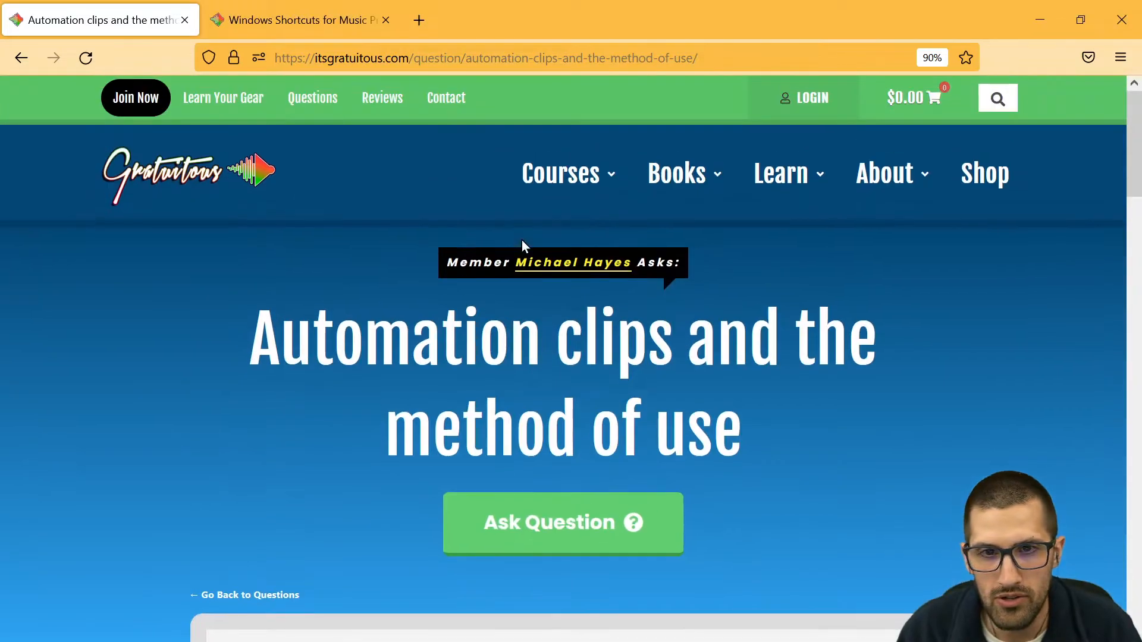
pyautogui.click(678, 175)
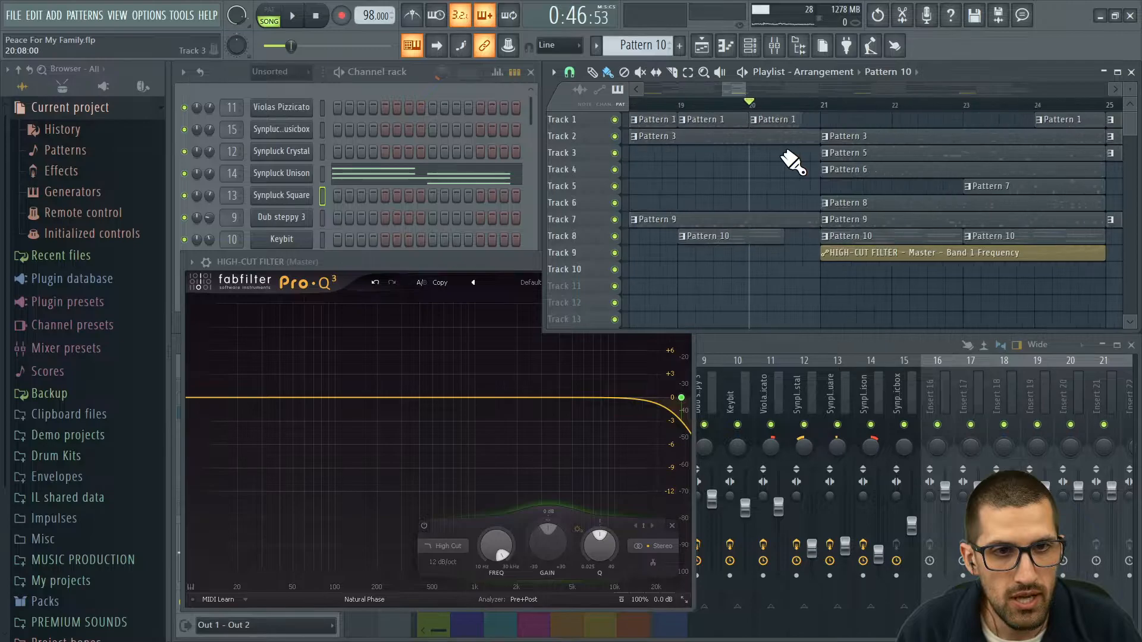
# Try to resize the end of the Pattern 1 clip at bar 20 on Track 1.
pyautogui.scroll(3, 816, 149)
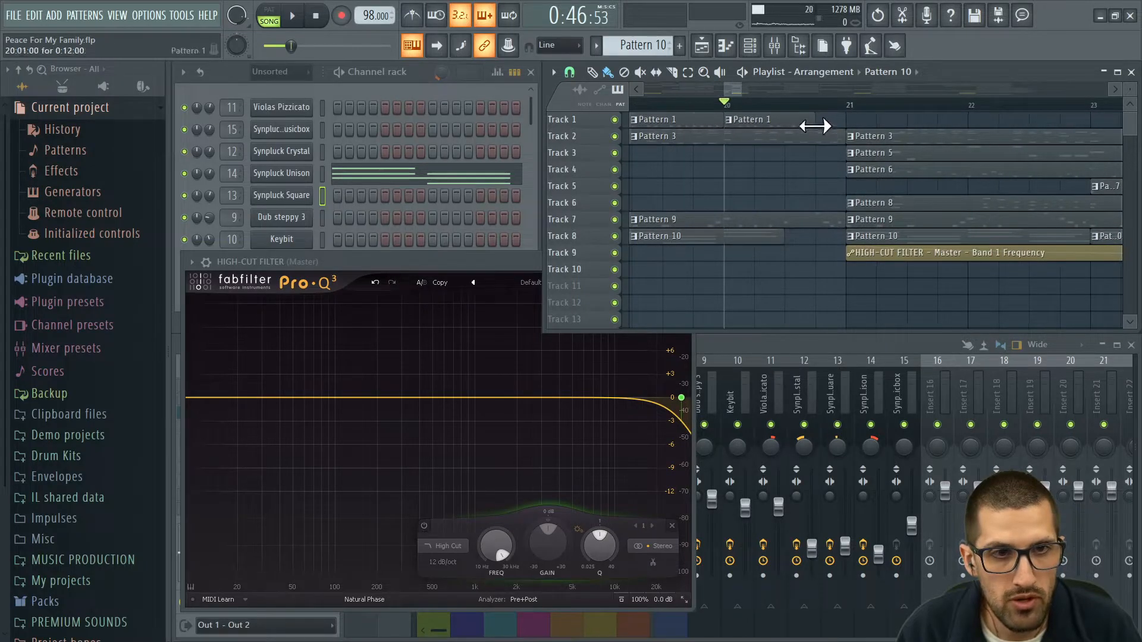
pyautogui.moveTo(844, 125); pyautogui.dragTo(824, 124)
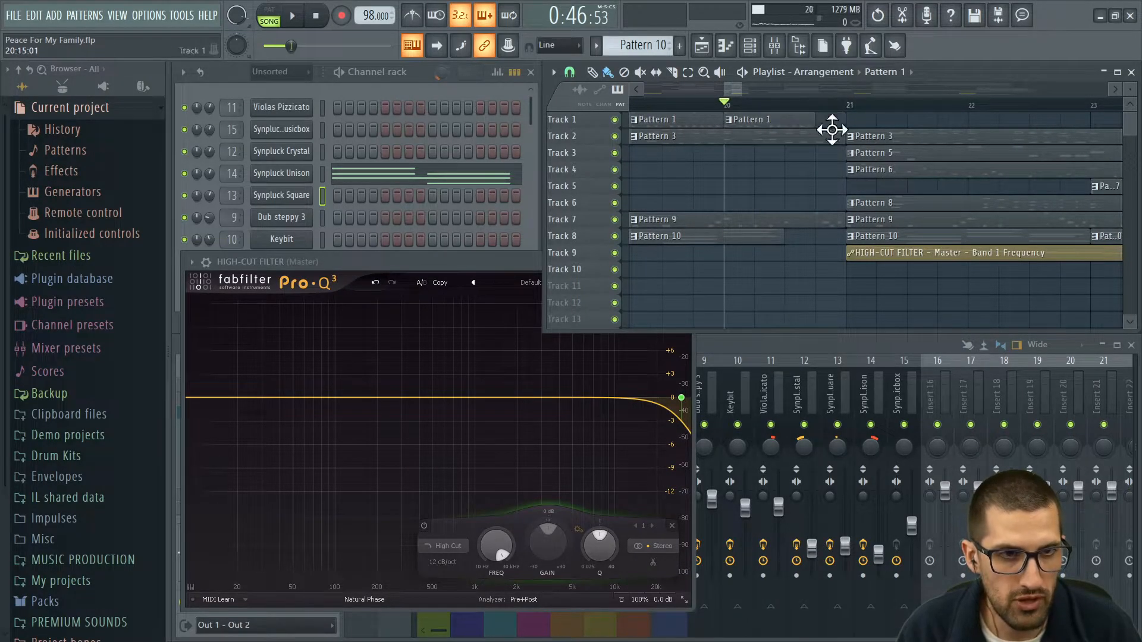
# Play the song from bar 20 and compare the HIGH-CUT FILTER clip's curve on Track 9 with the Pro-Q 3 filter movement.
pyautogui.press('space')
pyautogui.scroll(-2, 892, 298)
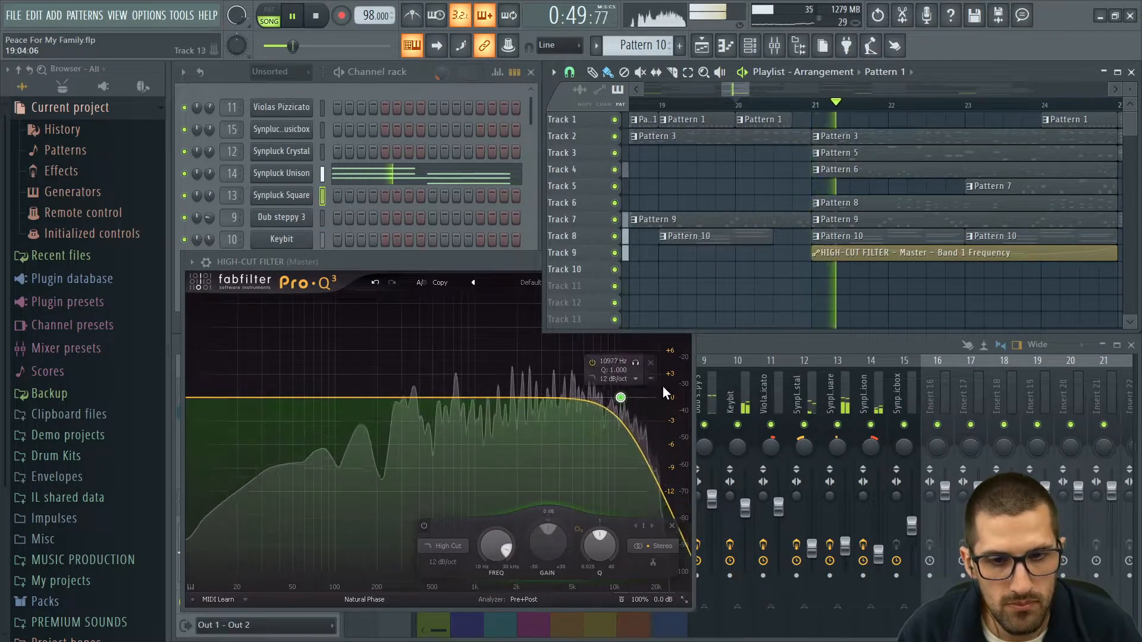
pyautogui.scroll(-1, 724, 286)
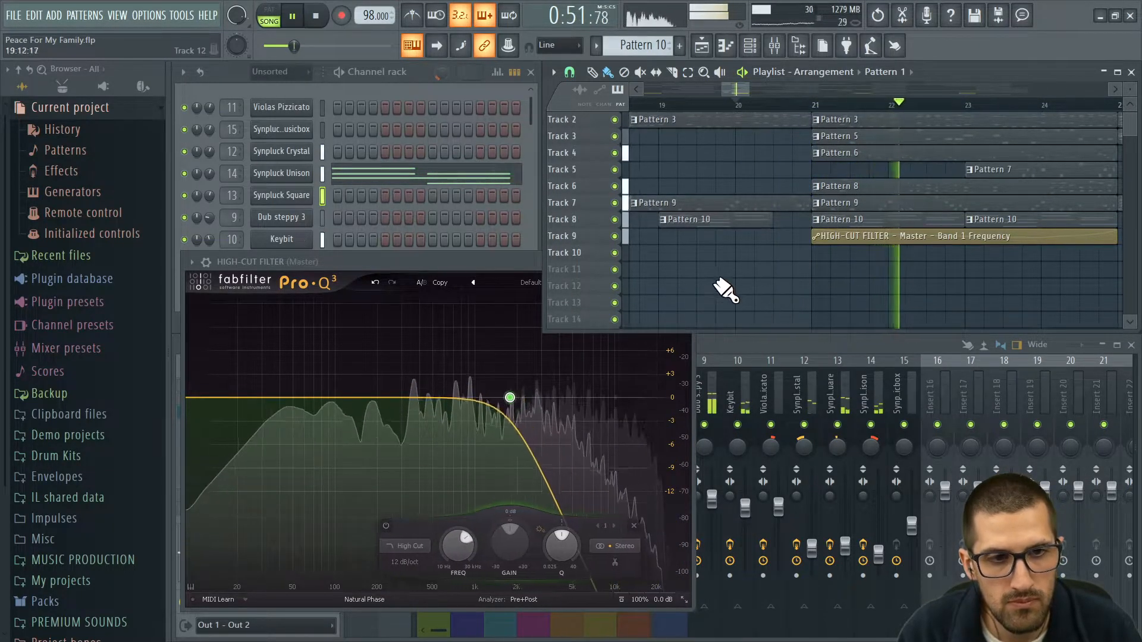
pyautogui.scroll(-2, 717, 283)
pyautogui.scroll(2, 803, 265)
pyautogui.scroll(5, 871, 297)
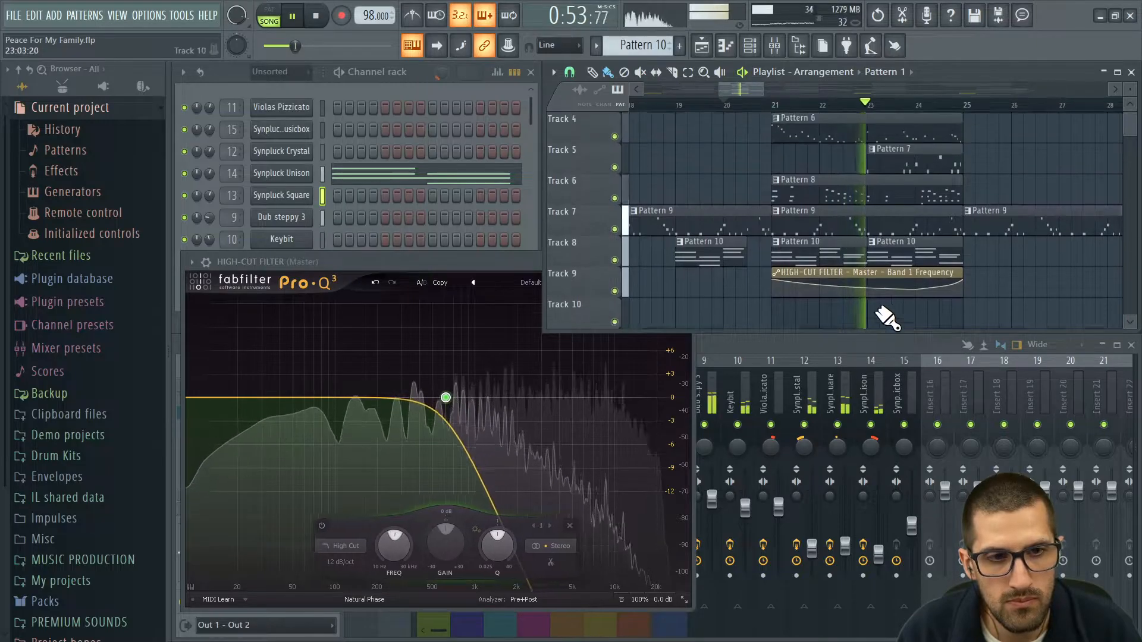
pyautogui.scroll(1, 882, 304)
# Examine the placement of the automation clips on Track 9 across the whole arrangement during playback.
pyautogui.scroll(-4, 872, 154)
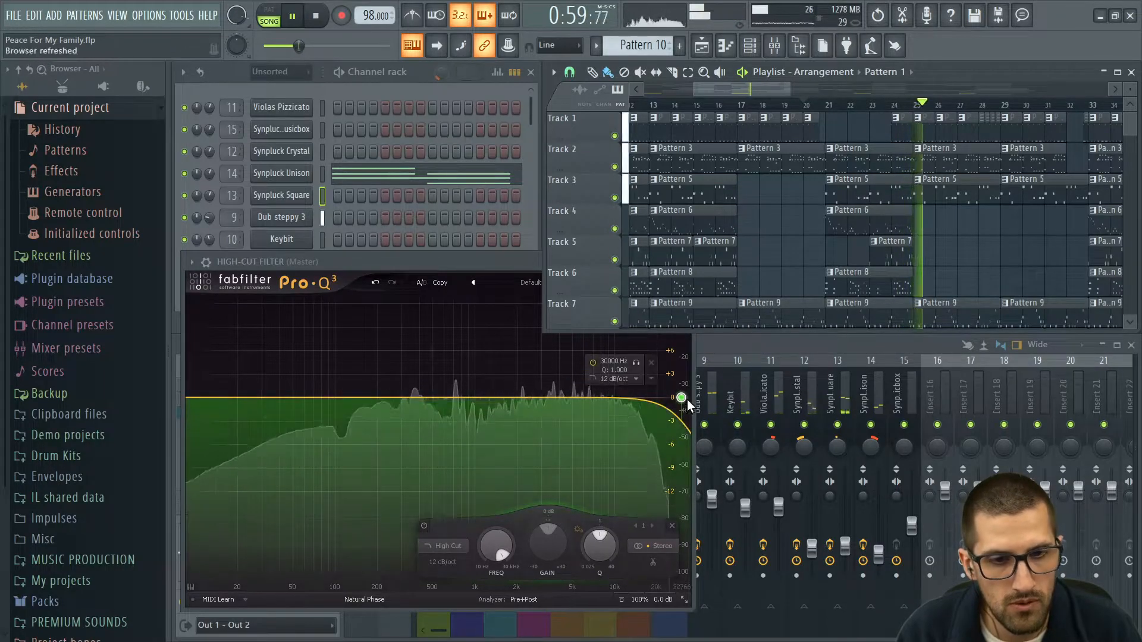
pyautogui.scroll(-4, 963, 261)
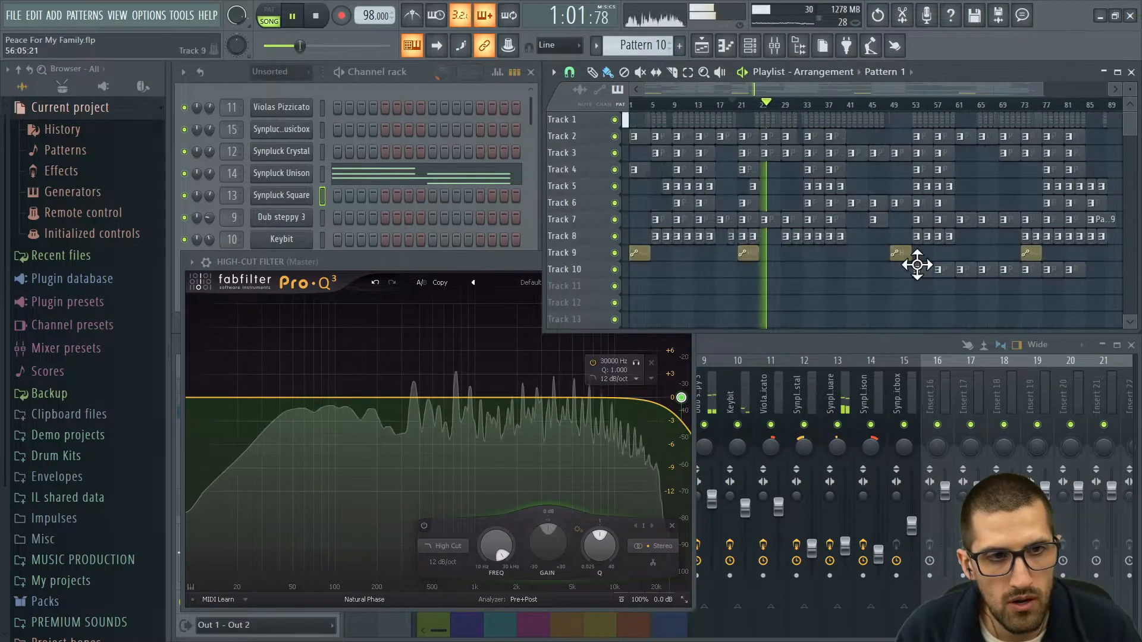
pyautogui.scroll(5, 855, 275)
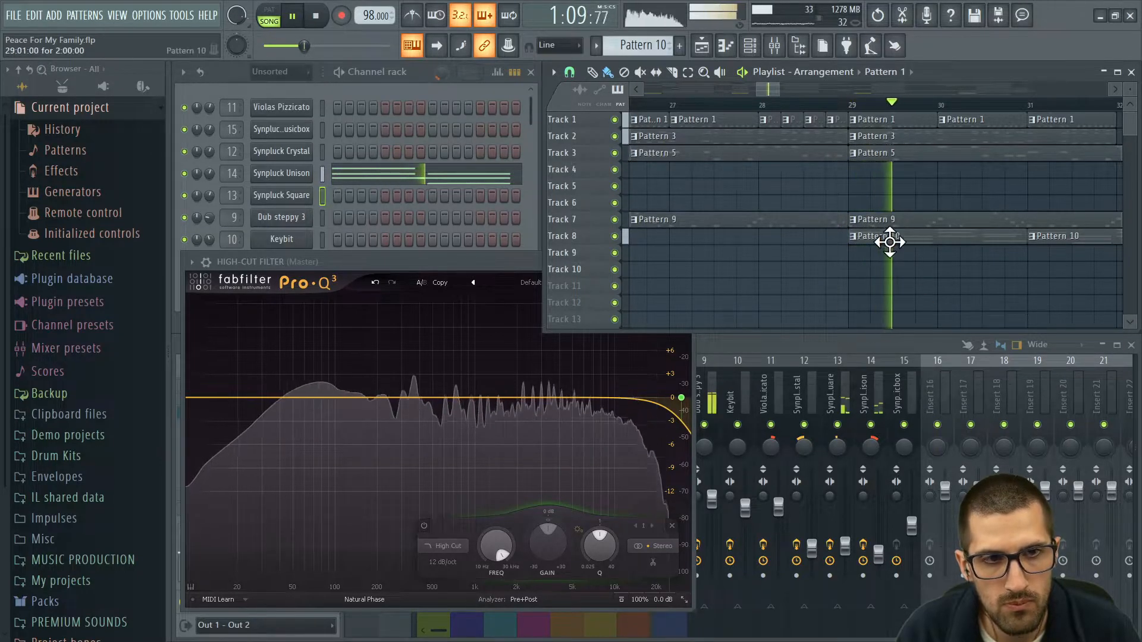
# Audition Track 8's Pattern 10 in solo, and replay the song from bar 28 with all tracks turned back on.
pyautogui.rightClick(615, 236)
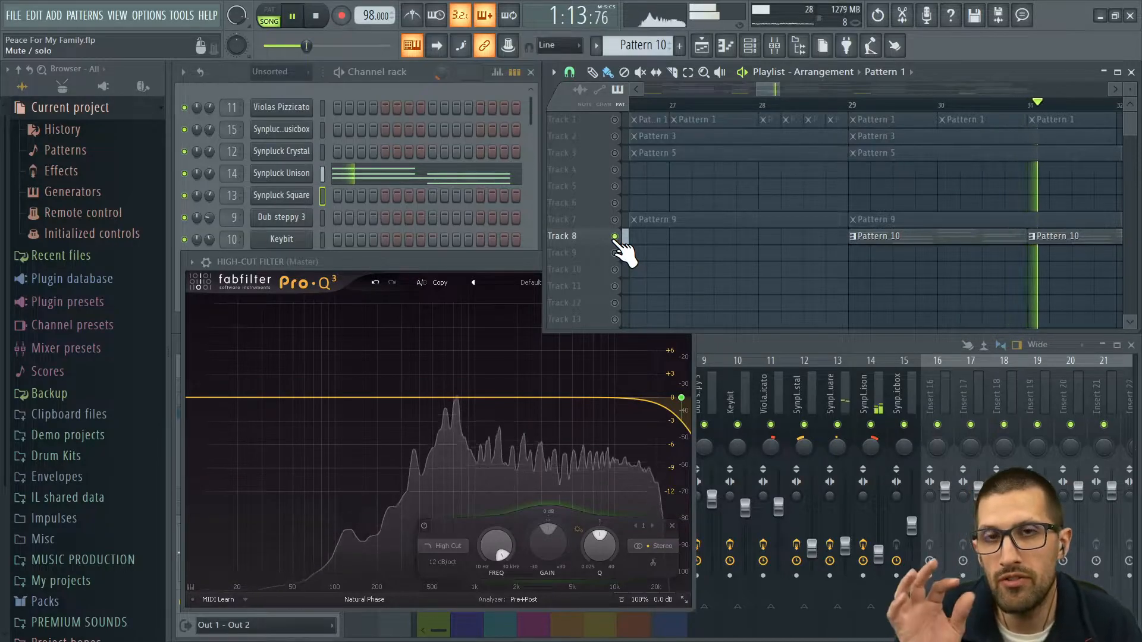
pyautogui.press('space')
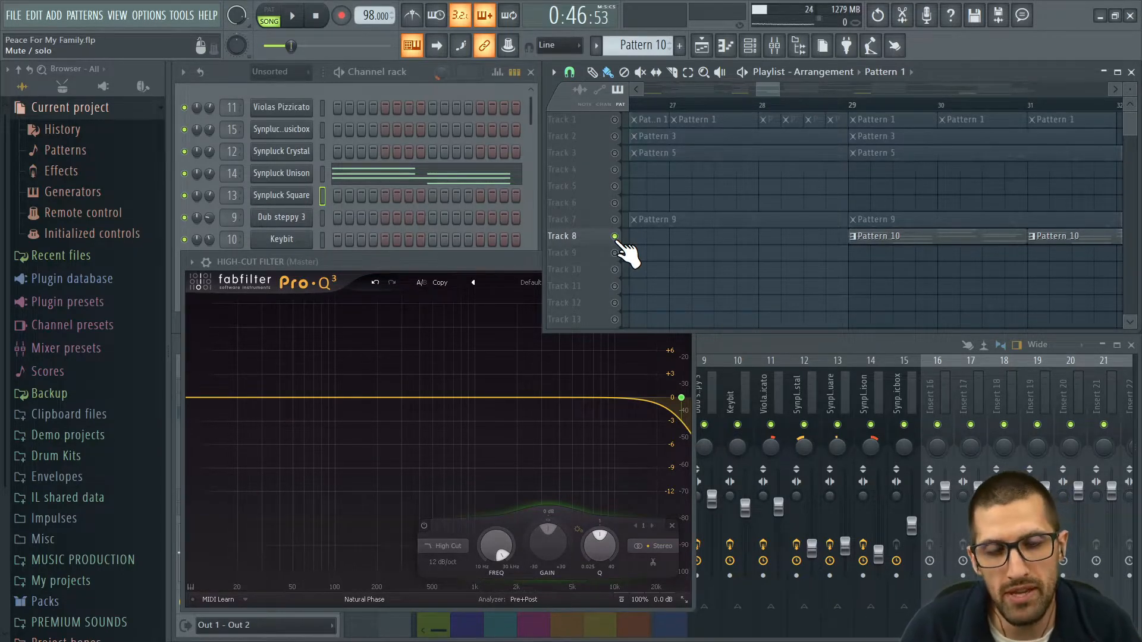
pyautogui.keyDown('ctrl'); pyautogui.click(615, 236); pyautogui.keyUp('ctrl')
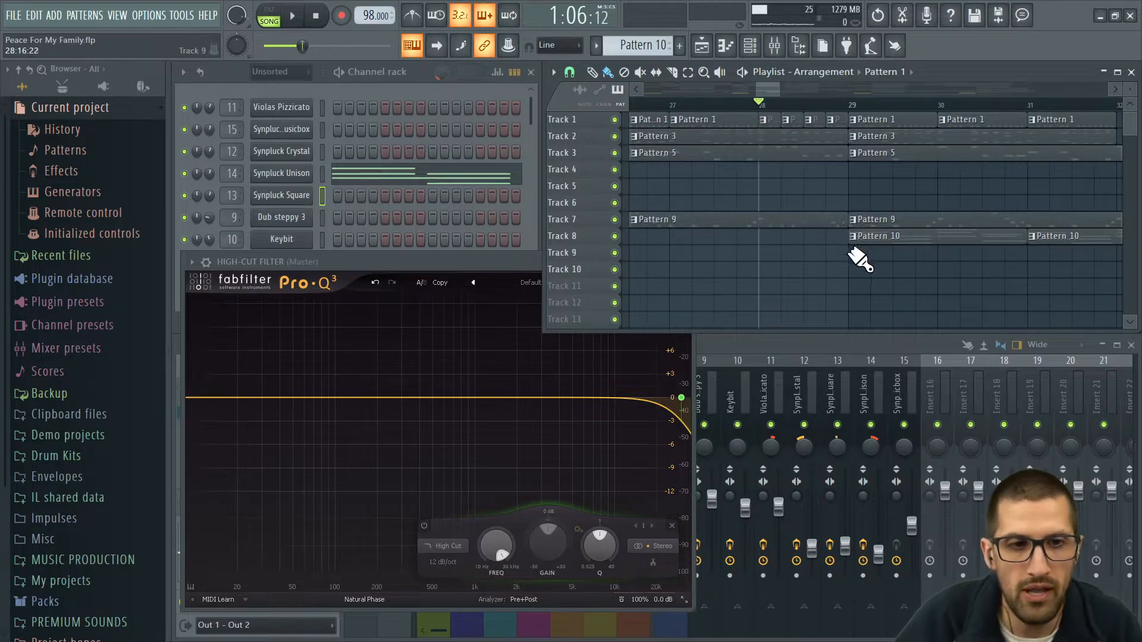
pyautogui.press('space')
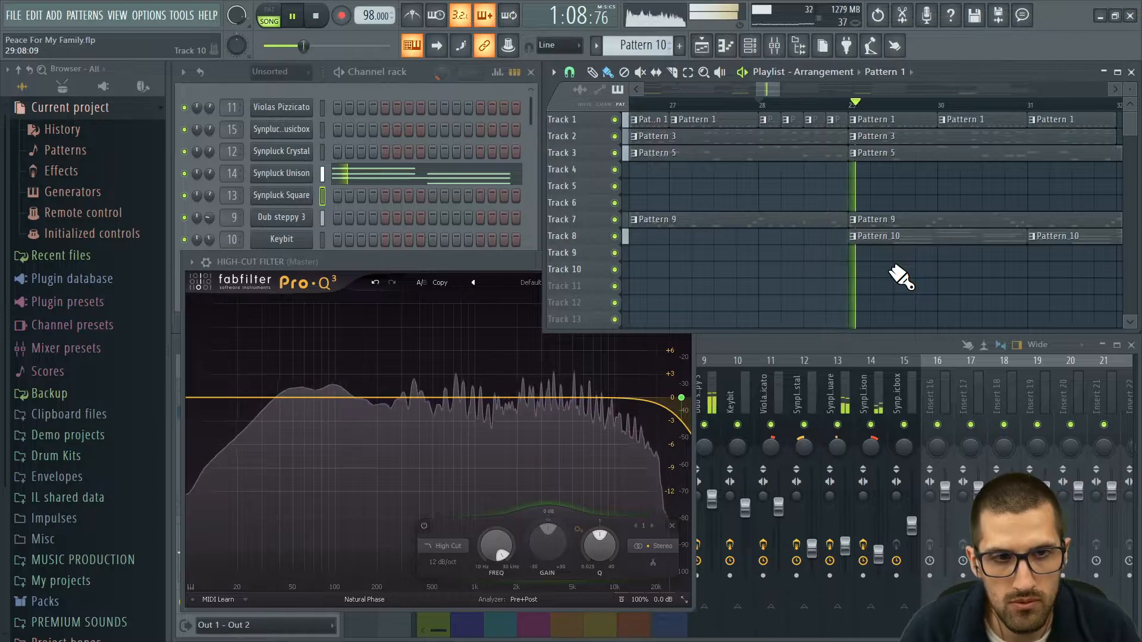
# Compare the placement of the pattern clips on Tracks 1 to 8 around bars 28 to 33 during playback.
pyautogui.scroll(-2, 747, 277)
pyautogui.scroll(1, 735, 255)
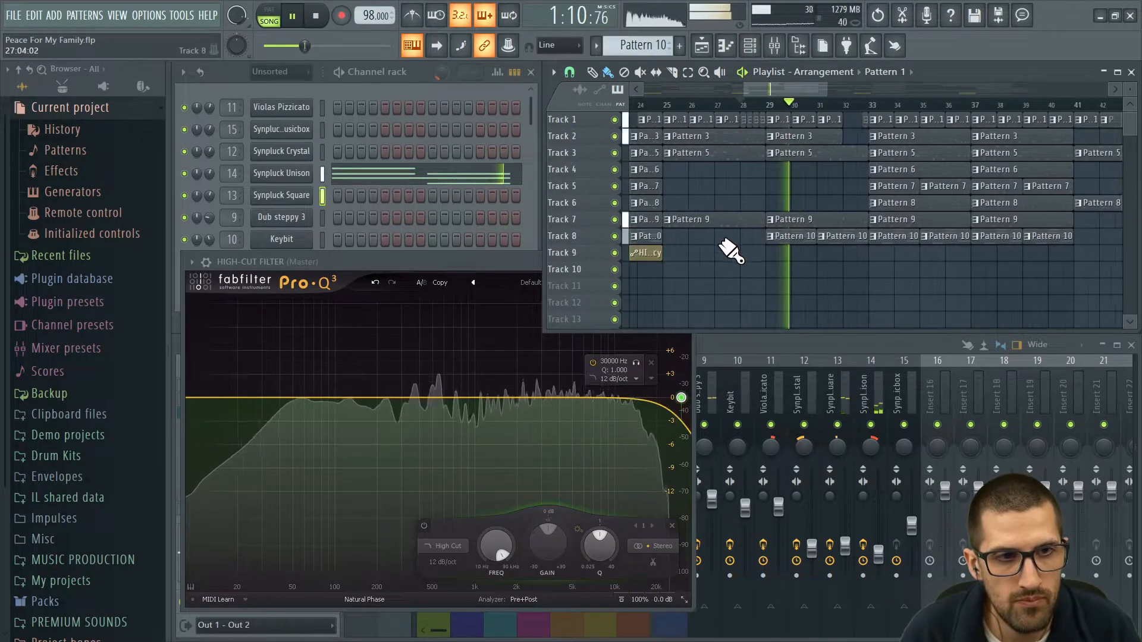
pyautogui.scroll(2, 851, 283)
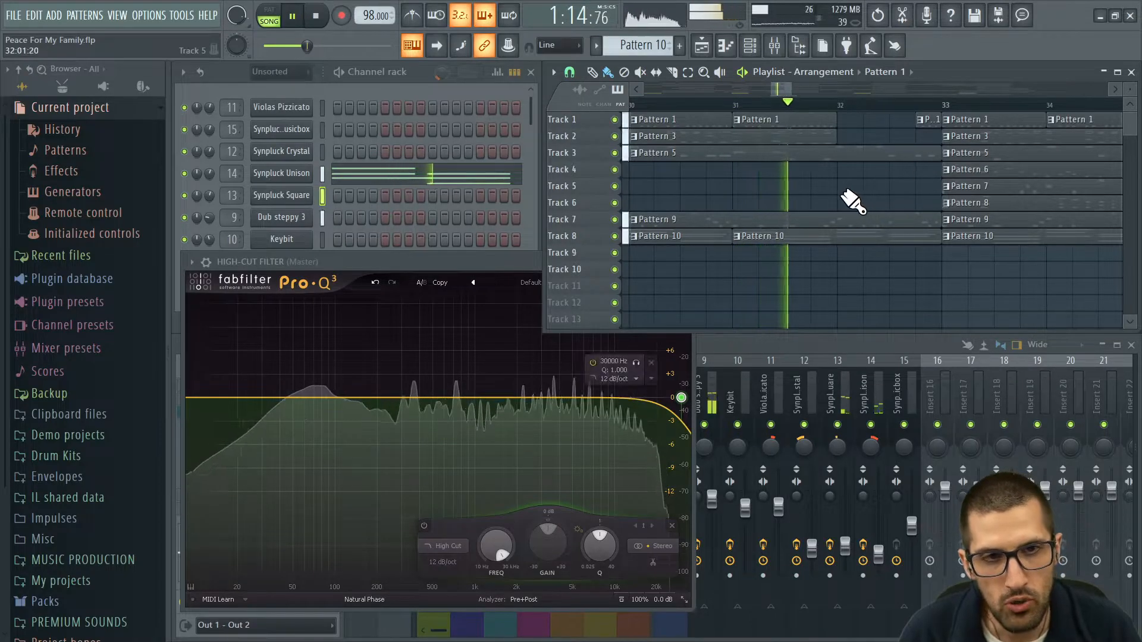
pyautogui.scroll(-2, 806, 201)
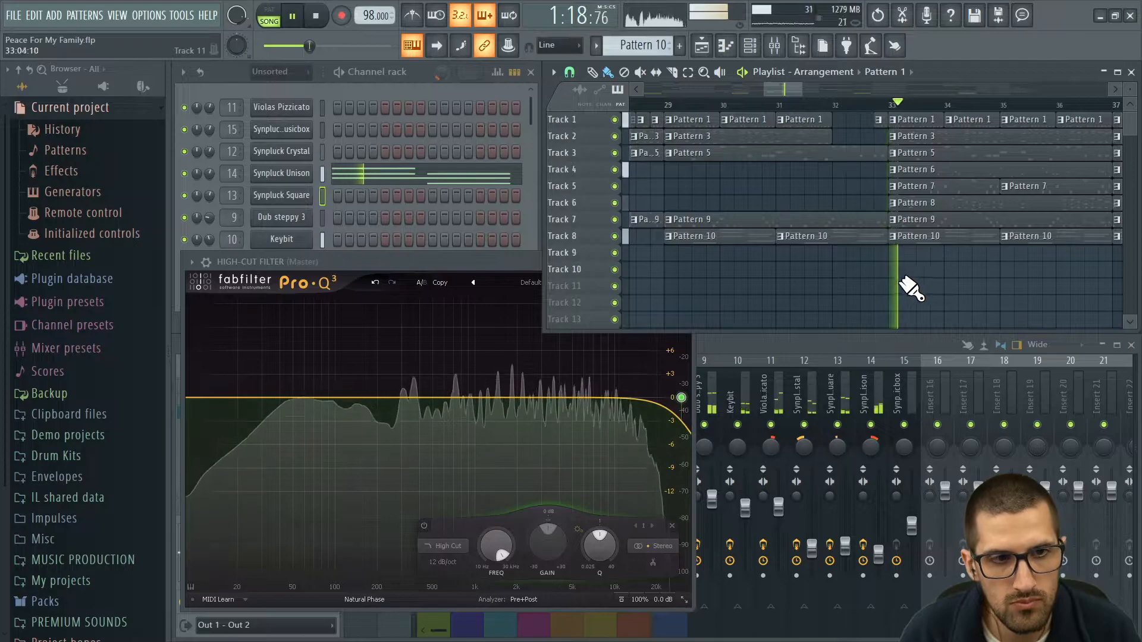
pyautogui.scroll(-2, 811, 283)
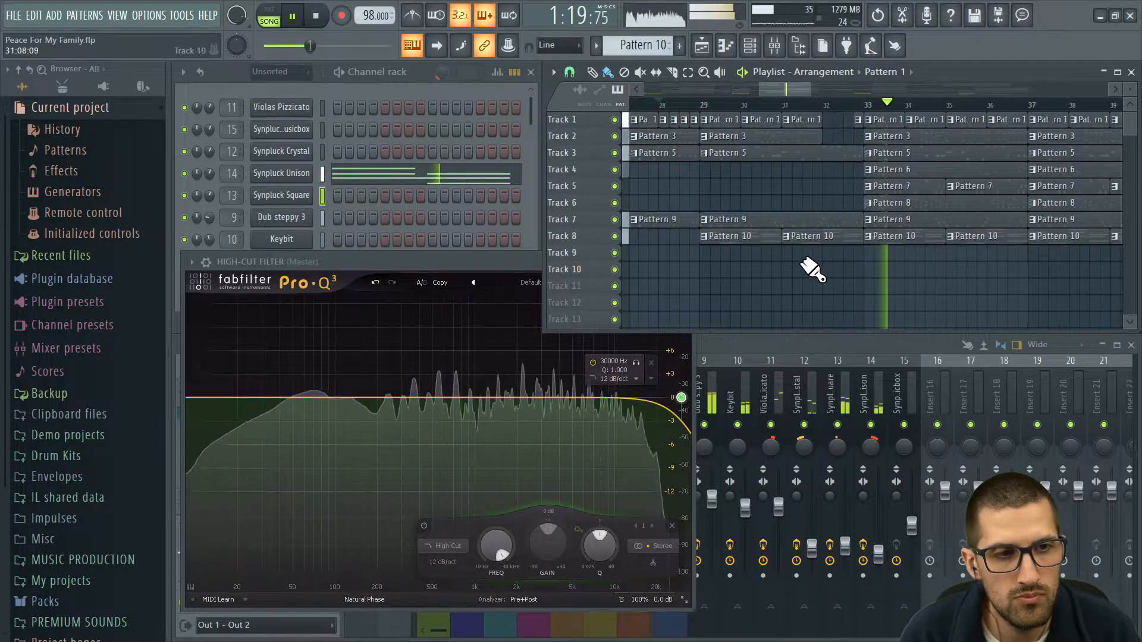
# Stop the playback and close the HIGH-CUT FILTER plugin window.
pyautogui.press('space')
pyautogui.click(486, 267)
pyautogui.press('Escape')
# Examine the FLEX instruments on the Violas Pizzicato, Synpluck Crystal, Synpluck Unison and Synpluck Square channels, closing each one.
pyautogui.click(284, 105)
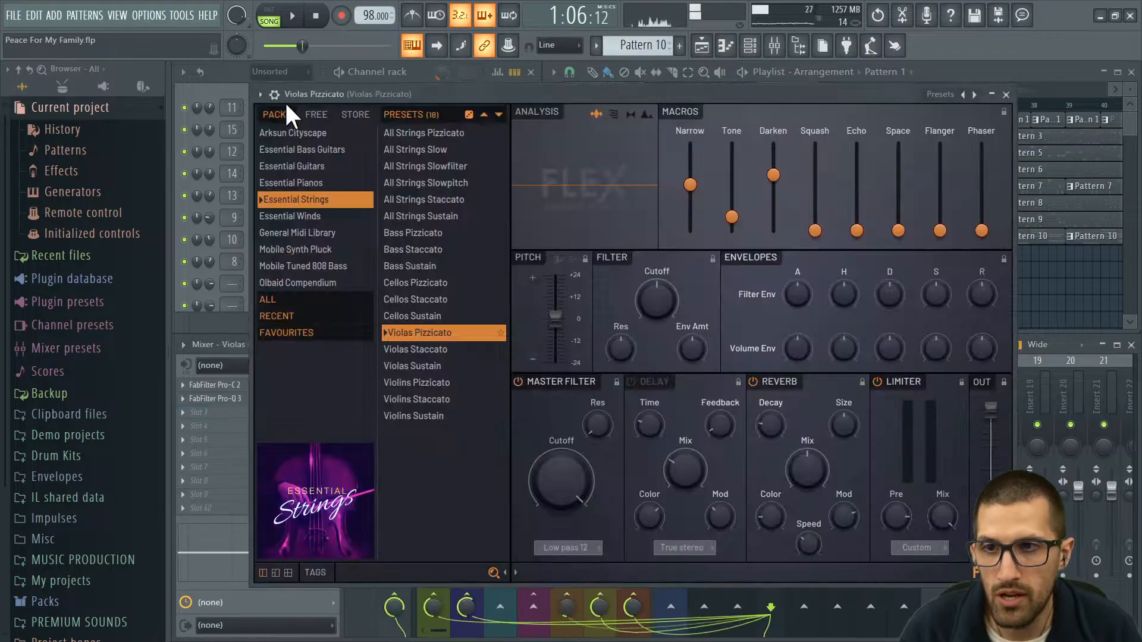
pyautogui.press('Escape')
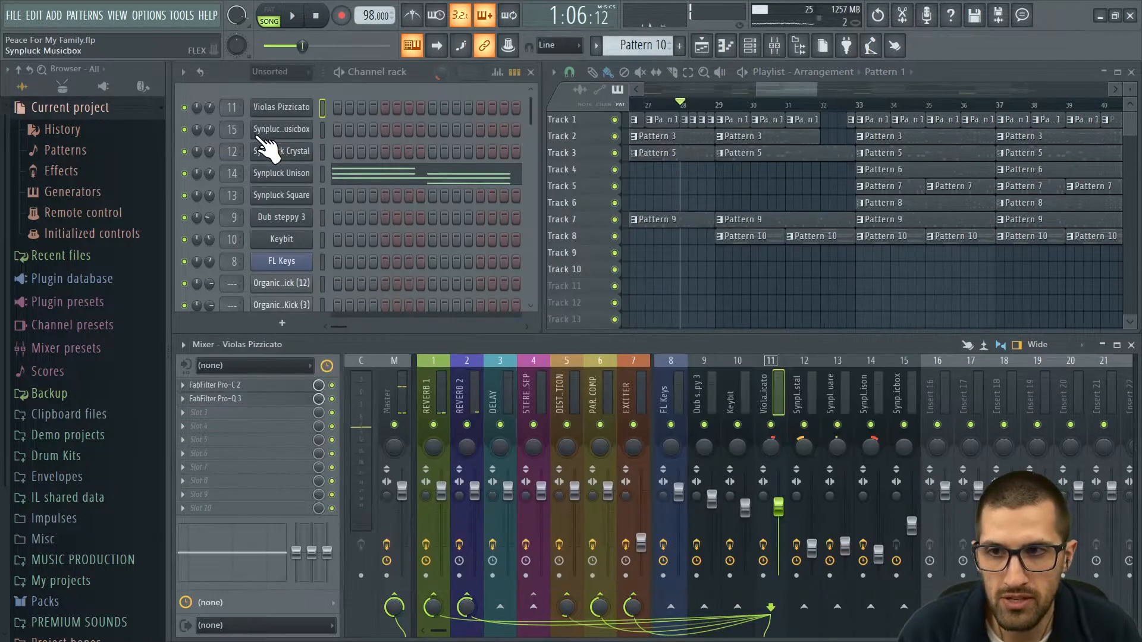
pyautogui.click(275, 151)
pyautogui.click(282, 156)
pyautogui.click(284, 156)
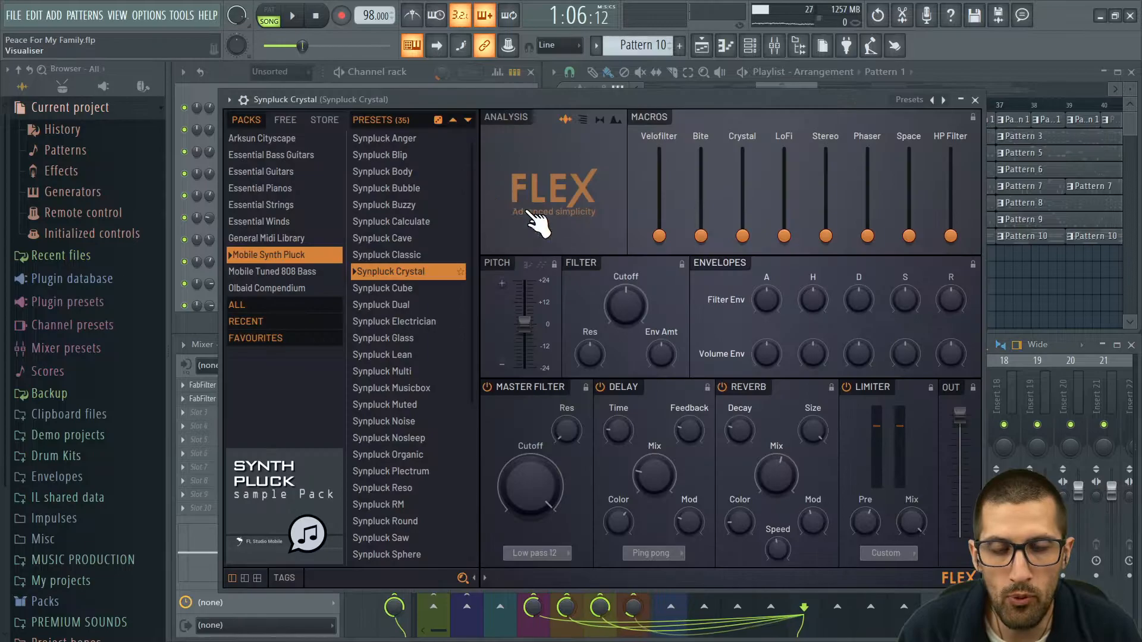
pyautogui.press('Escape')
pyautogui.click(285, 173)
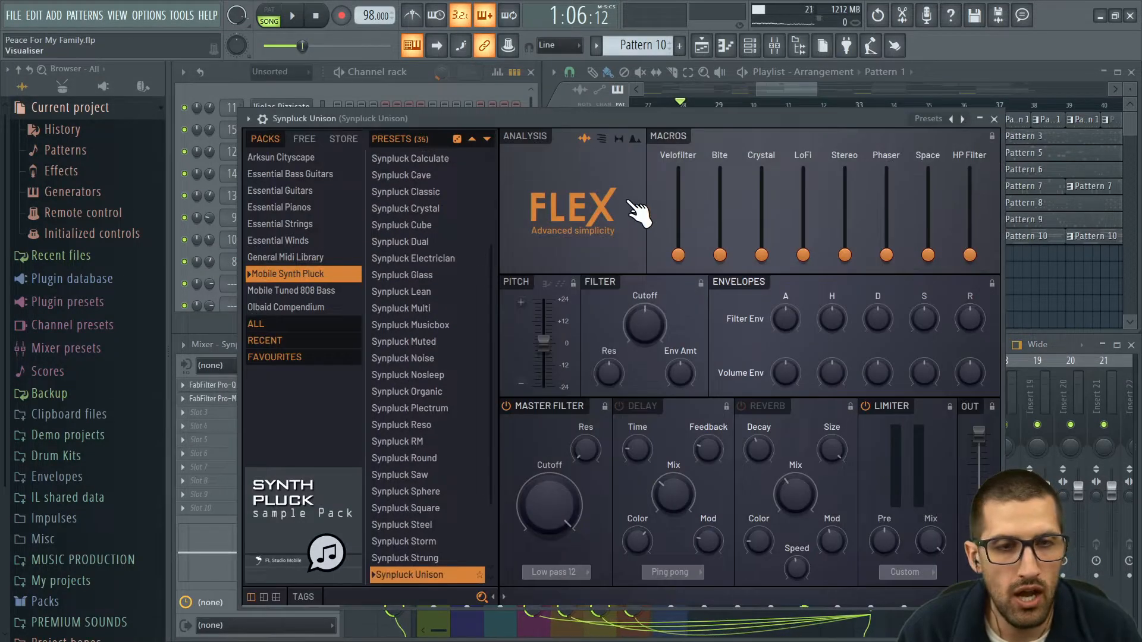
pyautogui.press('Escape')
pyautogui.click(296, 198)
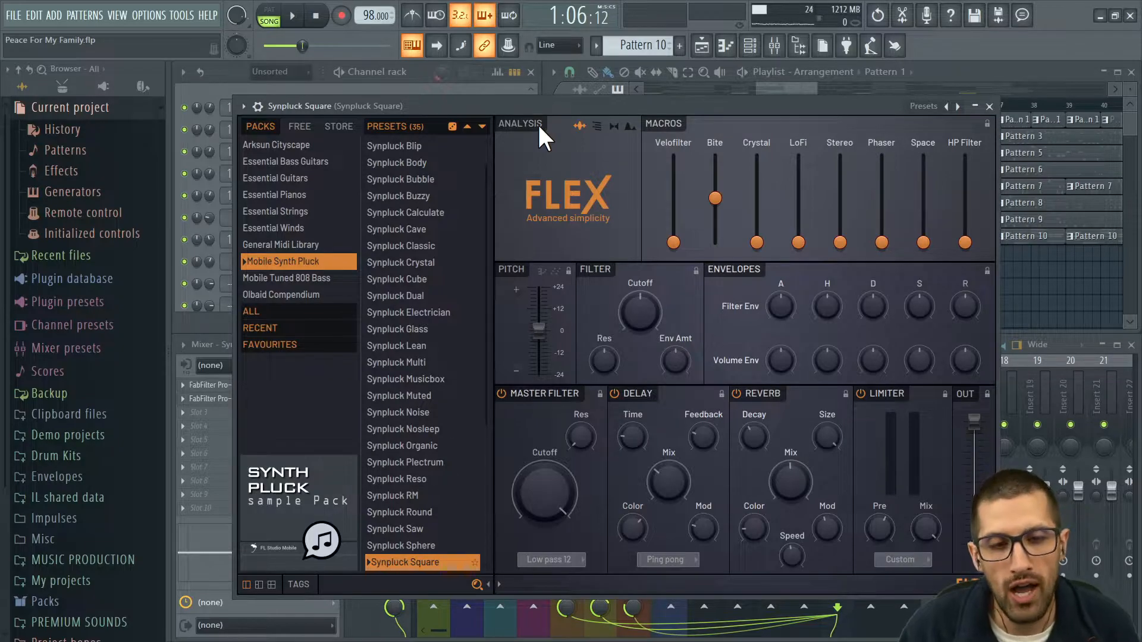
pyautogui.press('Escape')
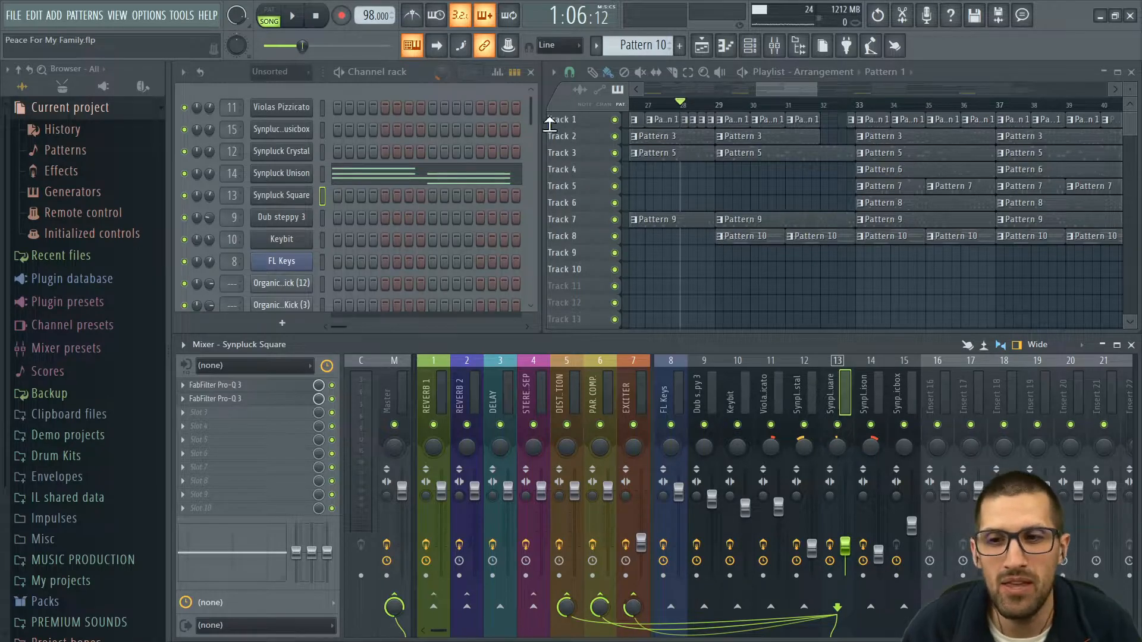
# Inspect the Keybit channel's Harmor instrument and the Violas Pizzicato instrument, closing both windows.
pyautogui.click(290, 237)
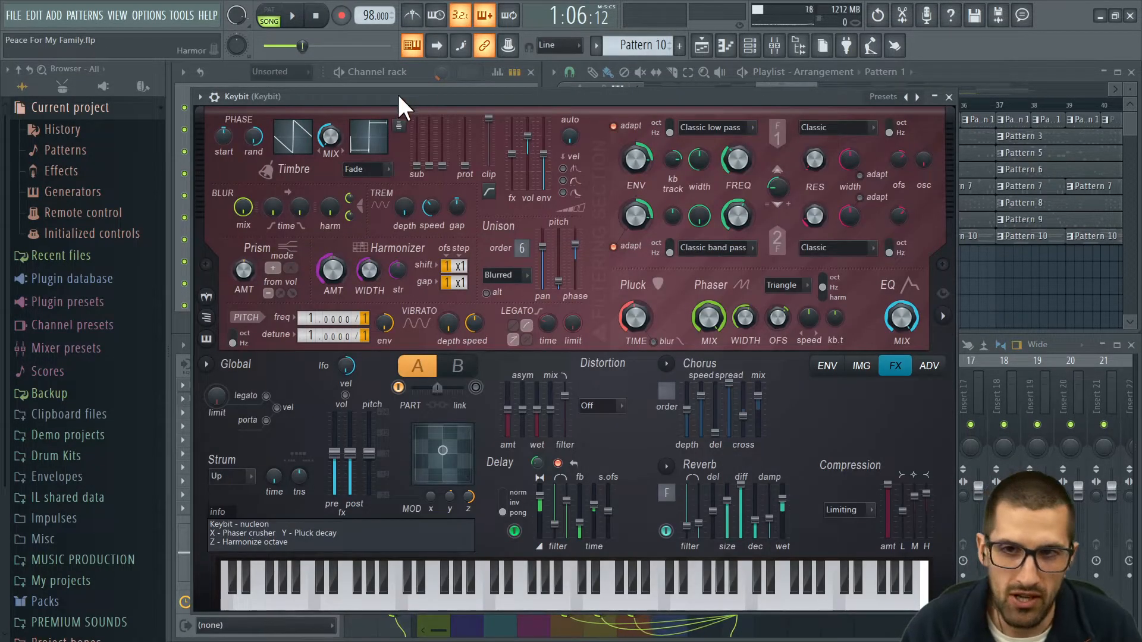
pyautogui.moveTo(398, 95); pyautogui.dragTo(401, 90)
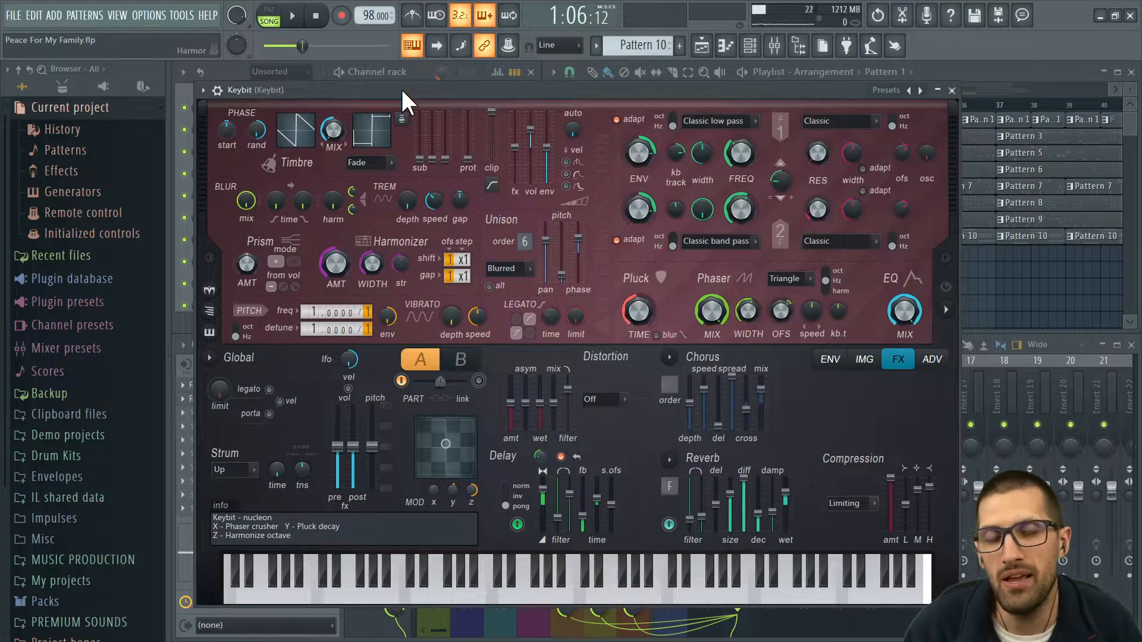
pyautogui.press('Escape')
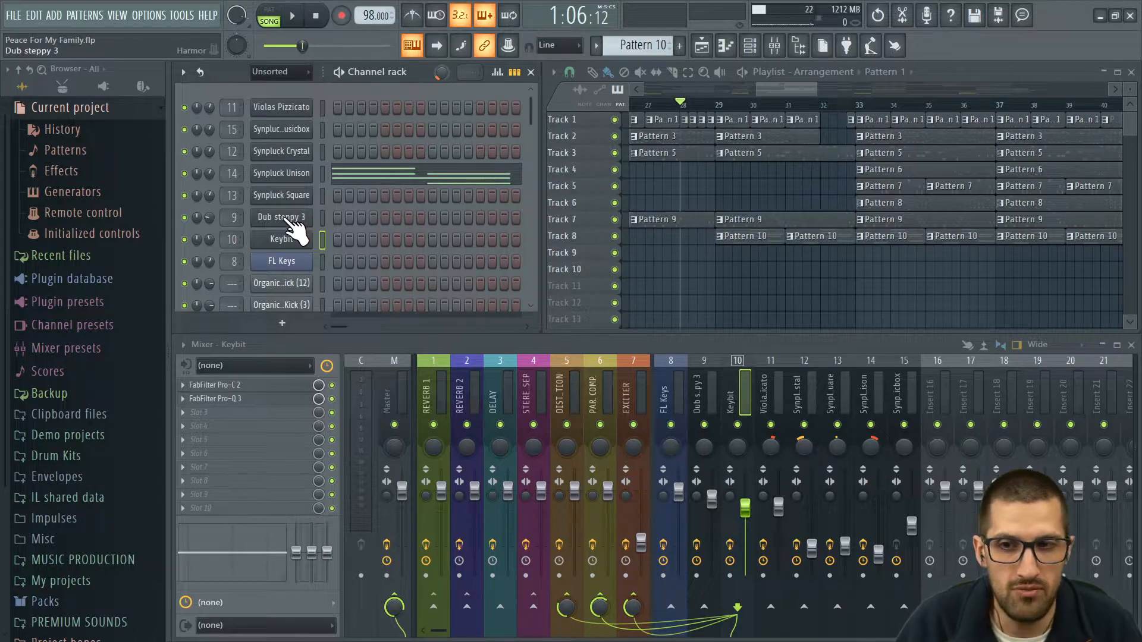
pyautogui.click(293, 113)
pyautogui.moveTo(457, 96); pyautogui.dragTo(448, 99)
pyautogui.press('Escape')
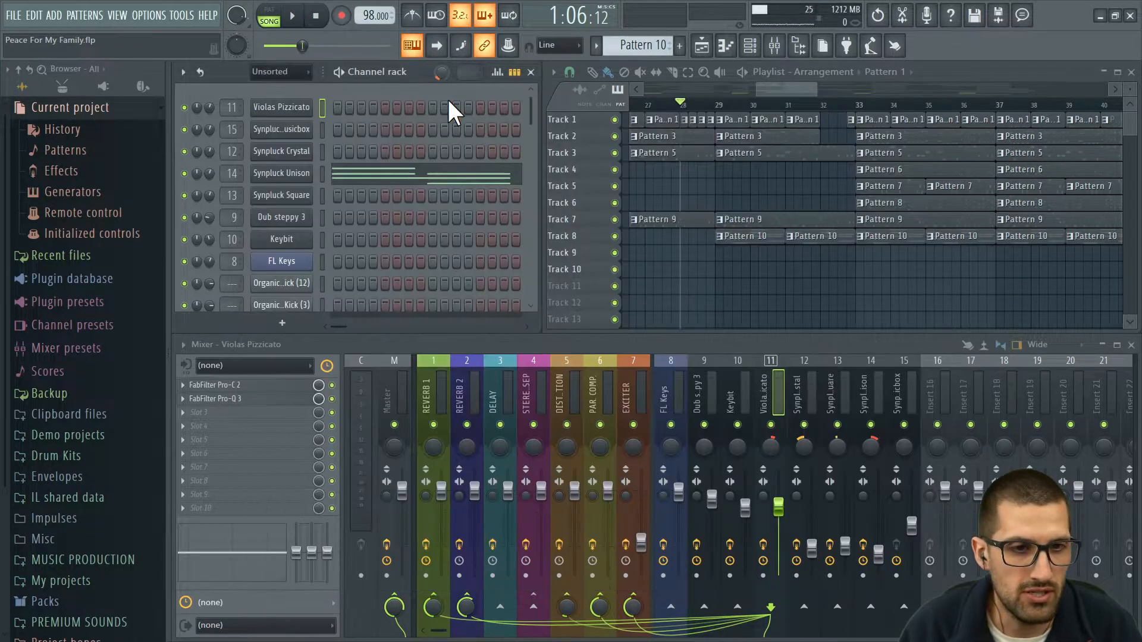
# Move the first HIGH-CUT FILTER automation clip from Track 9 onto the Pattern 6 clip on Track 4 at bar 1.
pyautogui.keyDown('ctrl'); pyautogui.rightClick(736, 198); pyautogui.keyUp('ctrl')
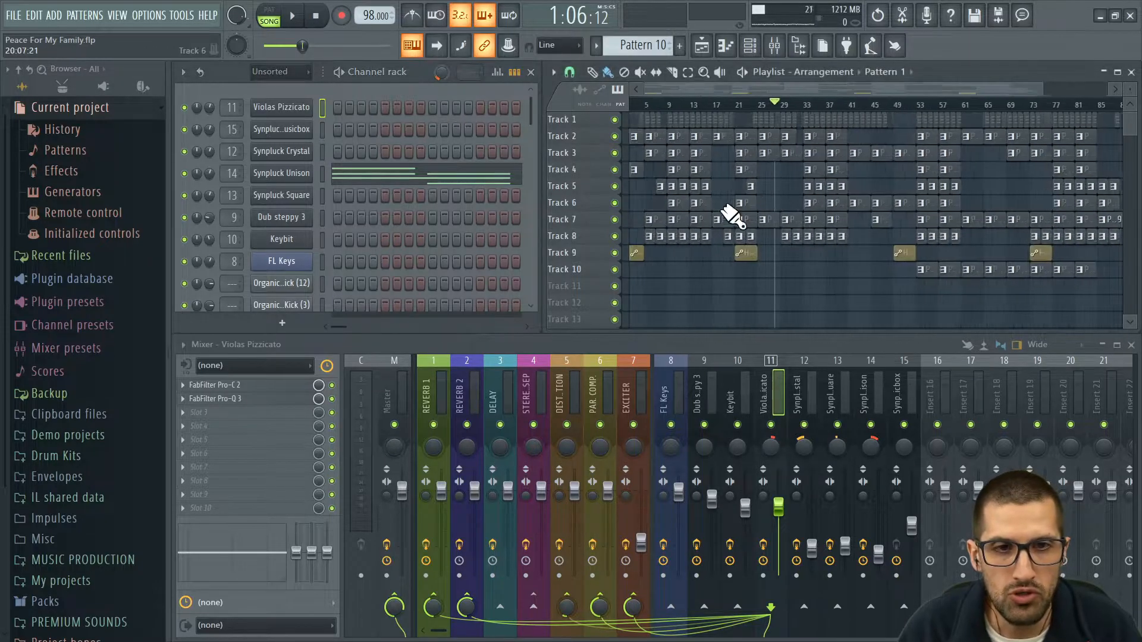
pyautogui.hotkey('shift', '2')
pyautogui.scroll(10, 625, 231)
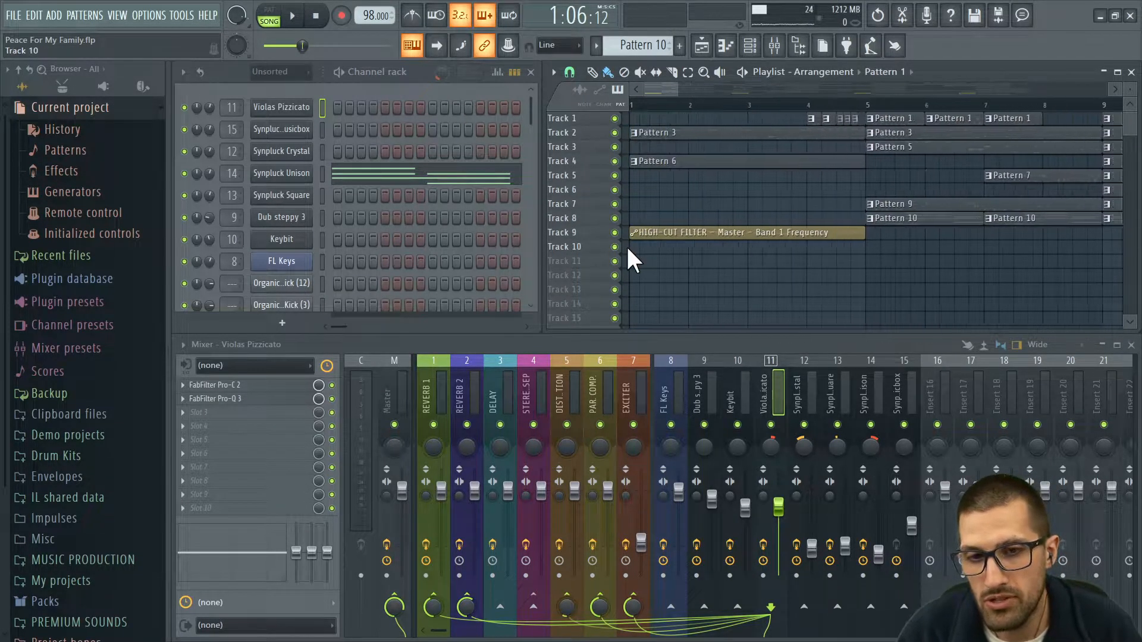
pyautogui.scroll(3, 627, 250)
pyautogui.scroll(4, 660, 249)
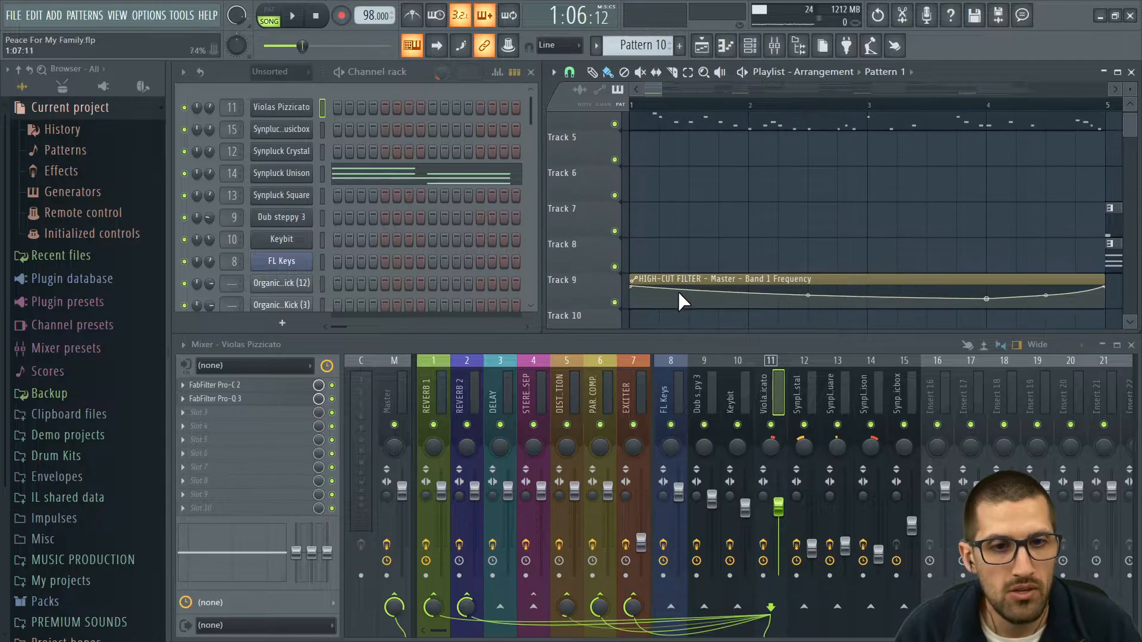
pyautogui.moveTo(689, 317); pyautogui.dragTo(645, 143)
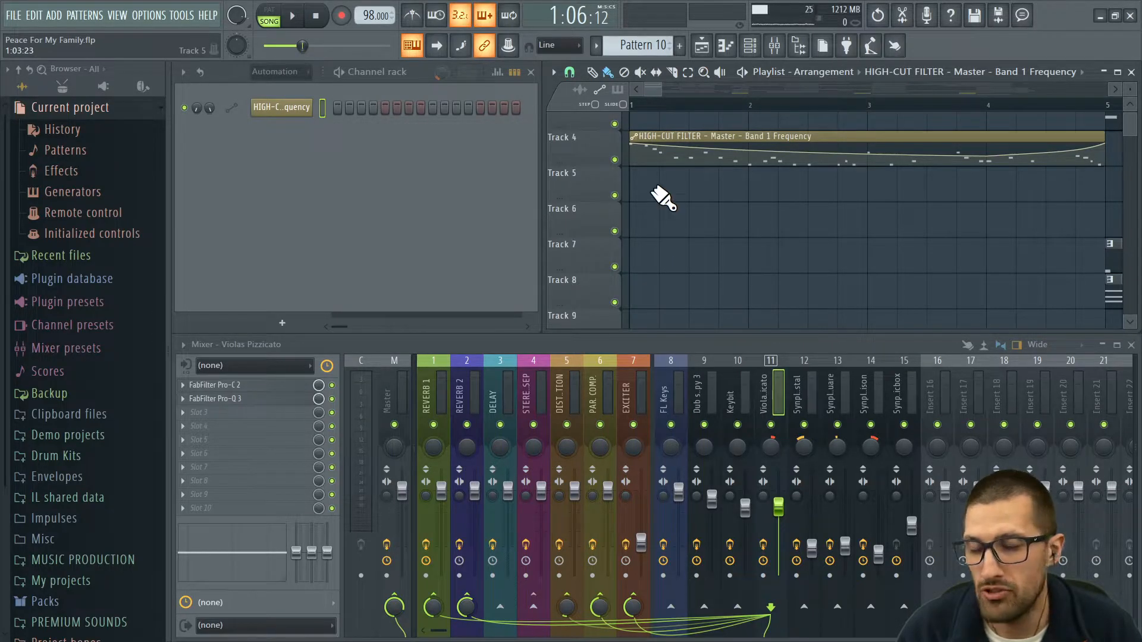
# Switch the playlist's clip focus through audio clips and automation clips to pattern clips.
pyautogui.click(581, 92)
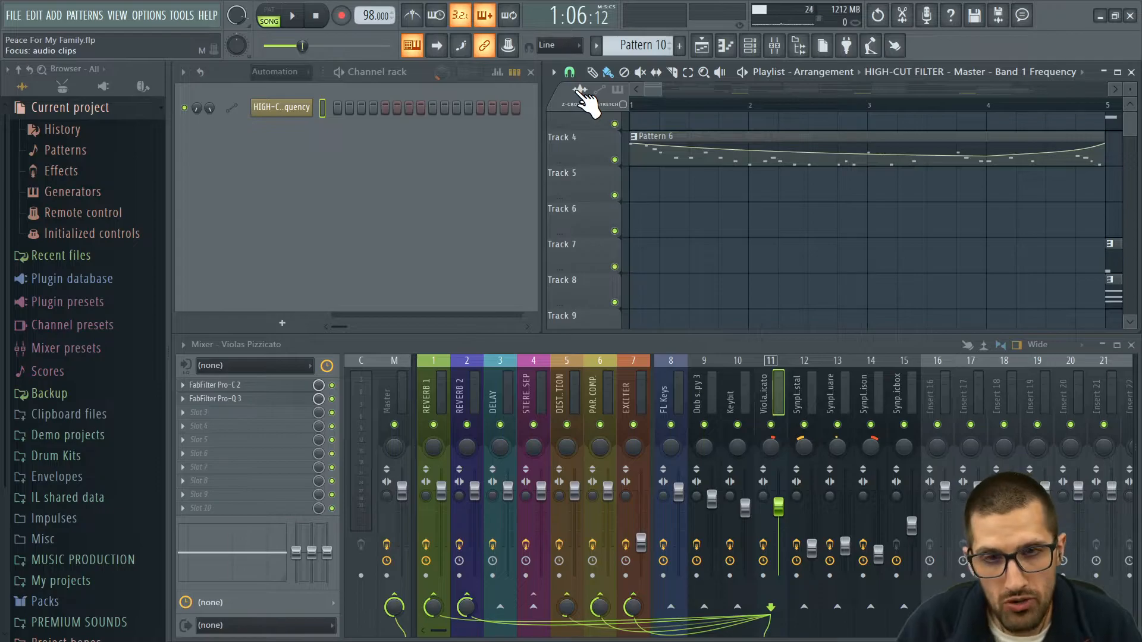
pyautogui.click(601, 90)
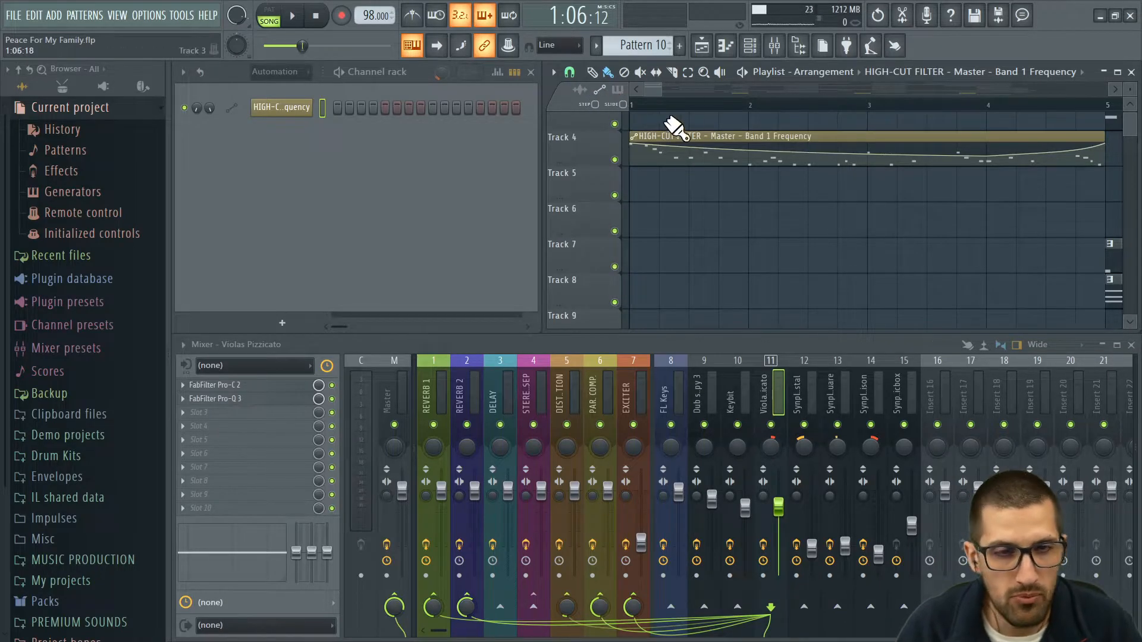
pyautogui.click(618, 90)
# Select the Pattern 6 clip on Track 4 and rename the pattern as HELLO.
pyautogui.click(699, 154)
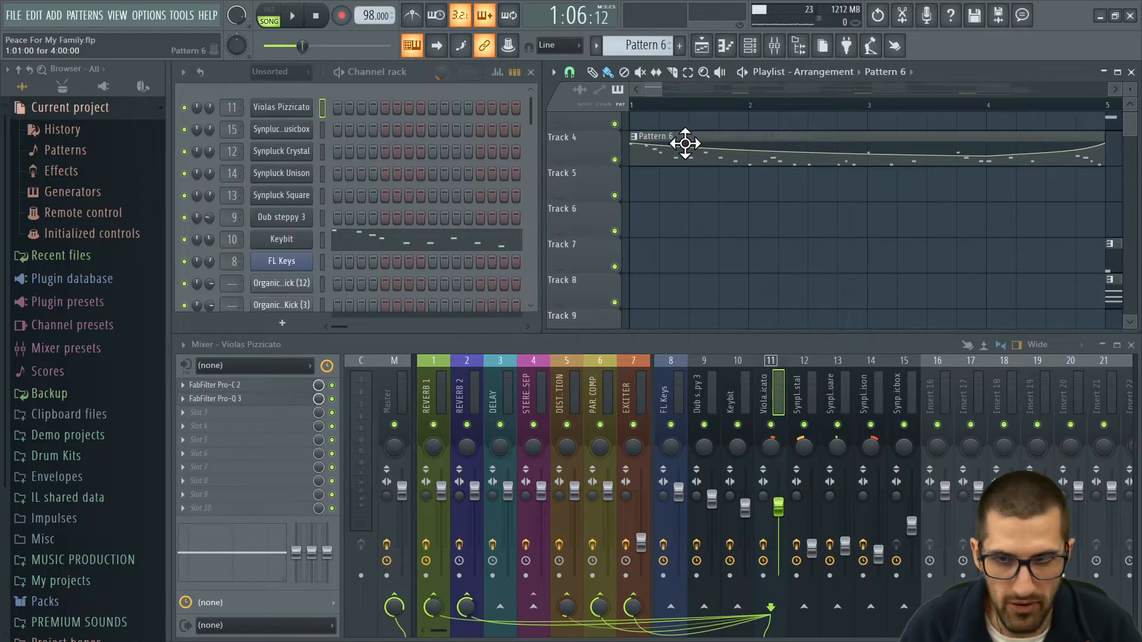
pyautogui.press('F2')
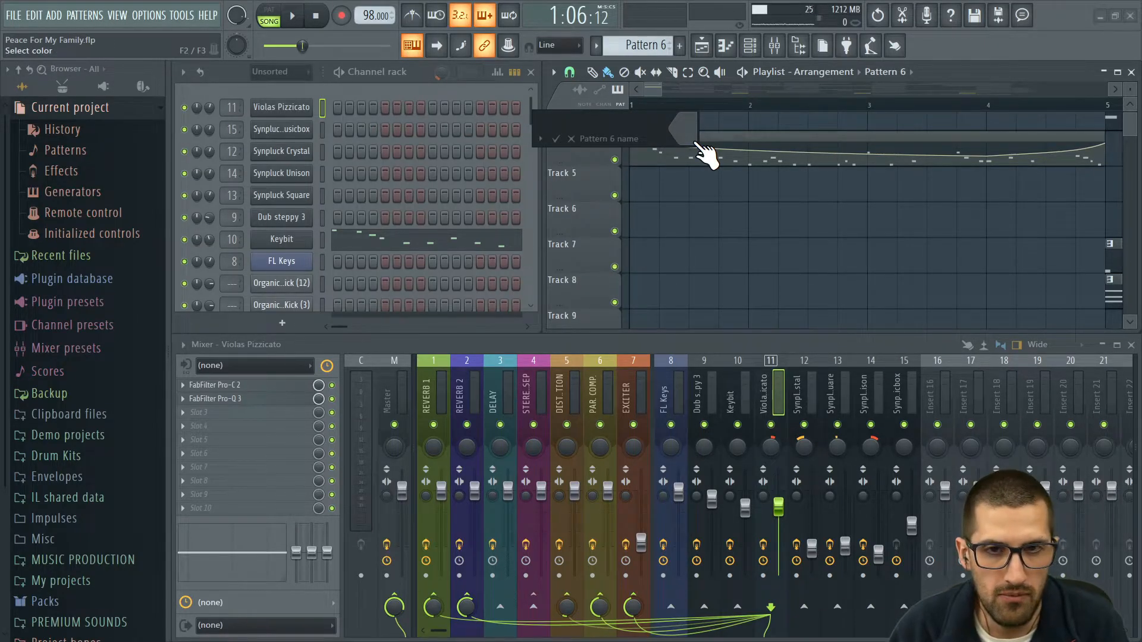
pyautogui.write('HELLO')
pyautogui.press('Return')
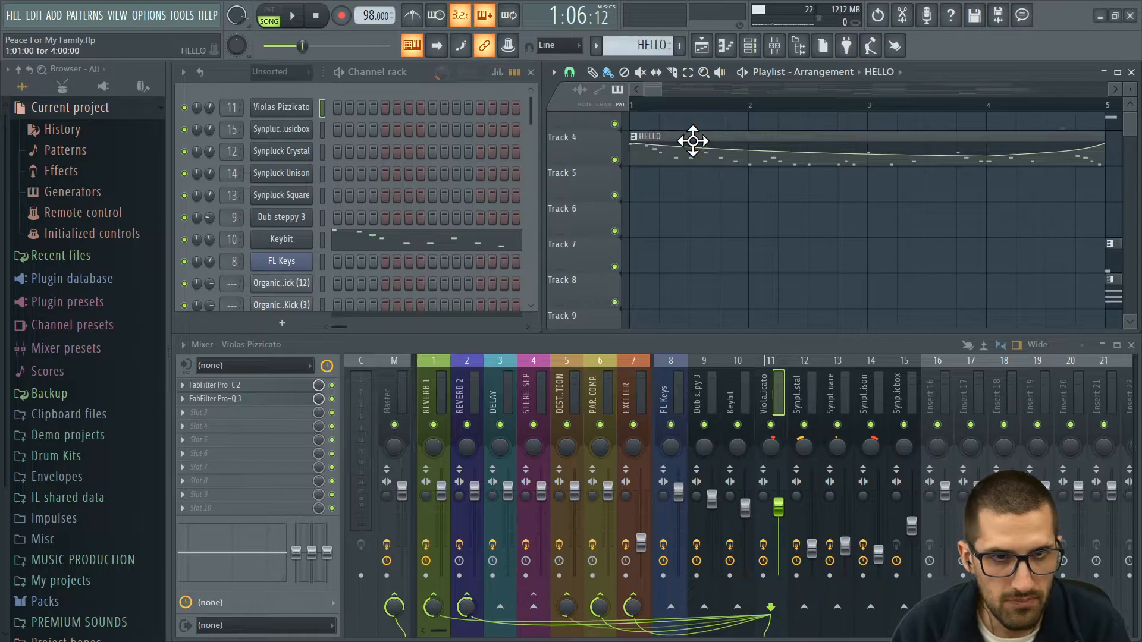
# Focus the playlist on automation clips and move the HIGH-CUT FILTER clip from Track 4 back to Track 9.
pyautogui.scroll(-5, 727, 225)
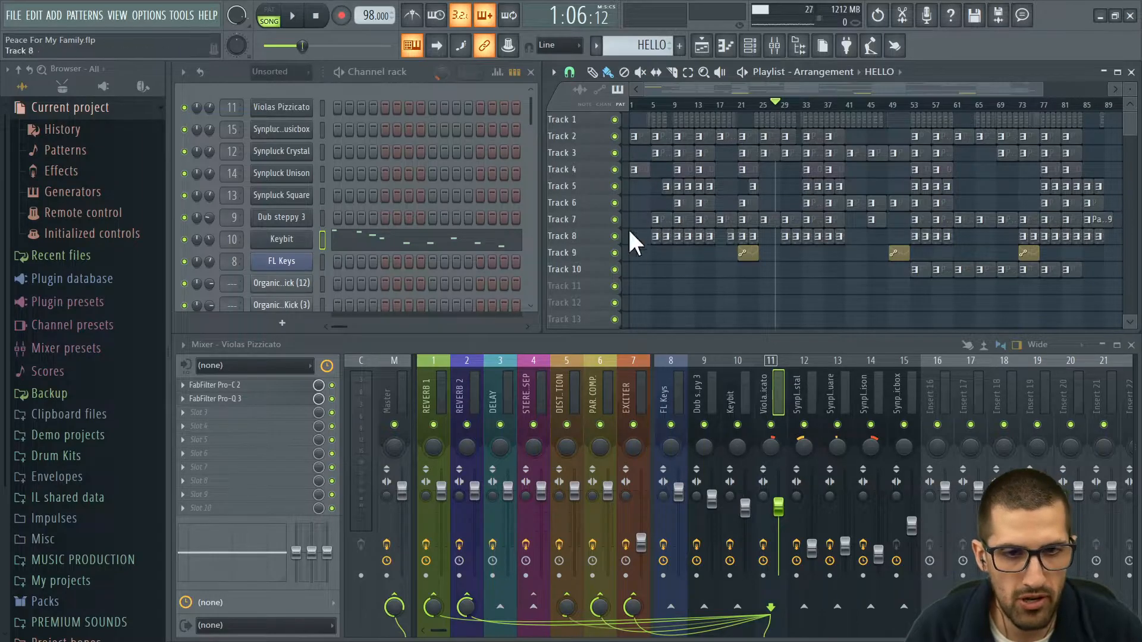
pyautogui.click(599, 96)
pyautogui.moveTo(643, 173); pyautogui.dragTo(688, 287)
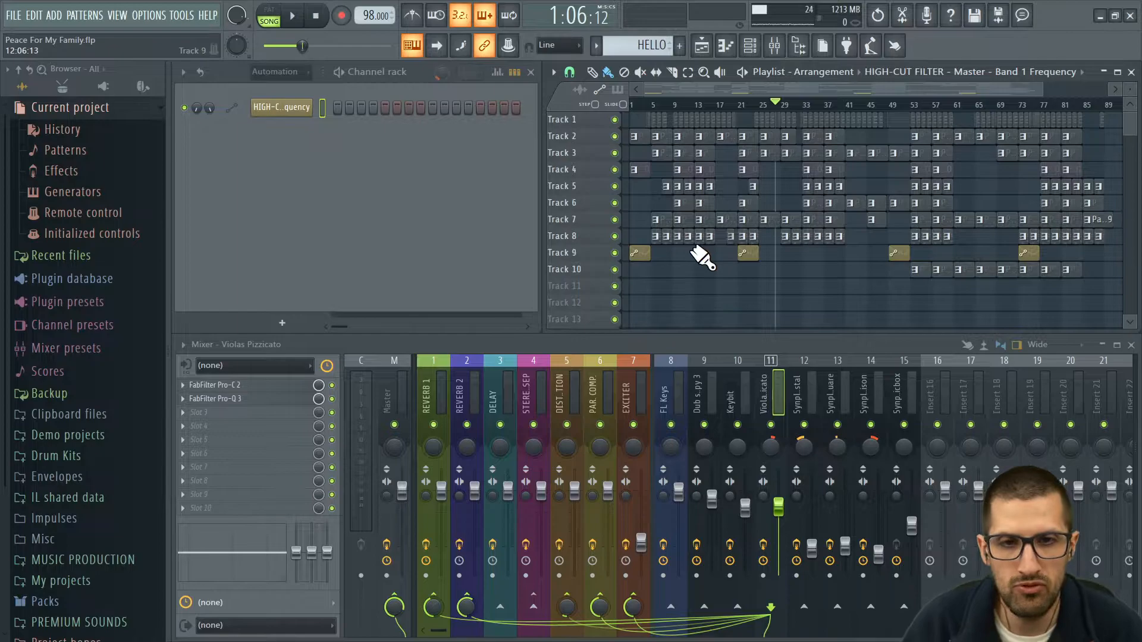
# Select the opening section up to bar 5 and audition Pattern 3 and the HELLO pattern in pattern mode.
pyautogui.scroll(7, 628, 178)
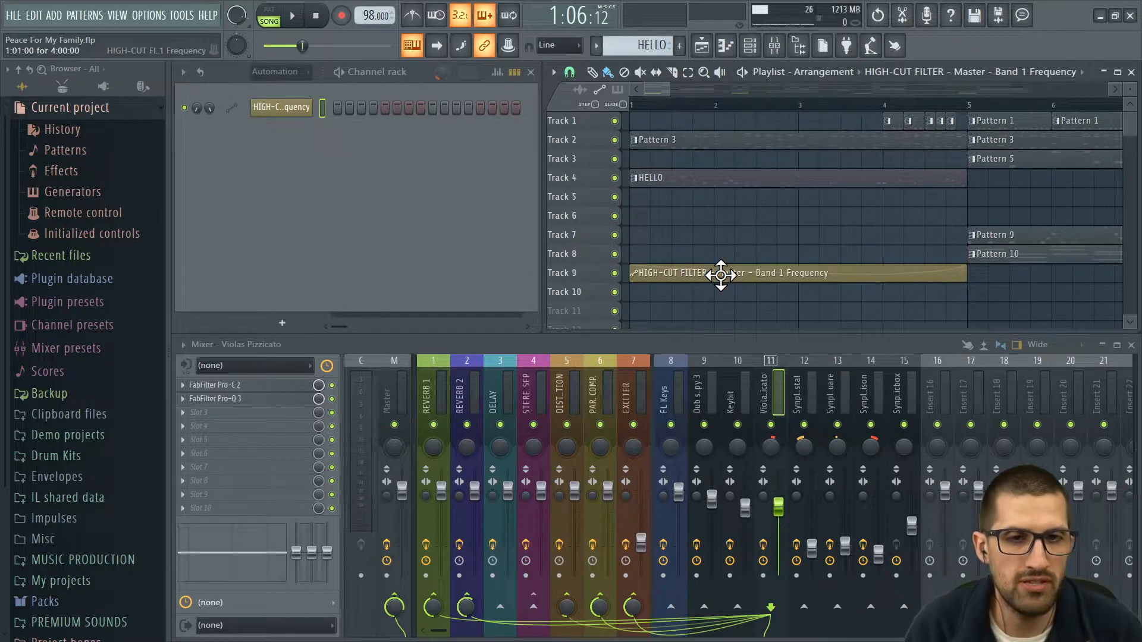
pyautogui.moveTo(970, 110); pyautogui.dragTo(652, 110)
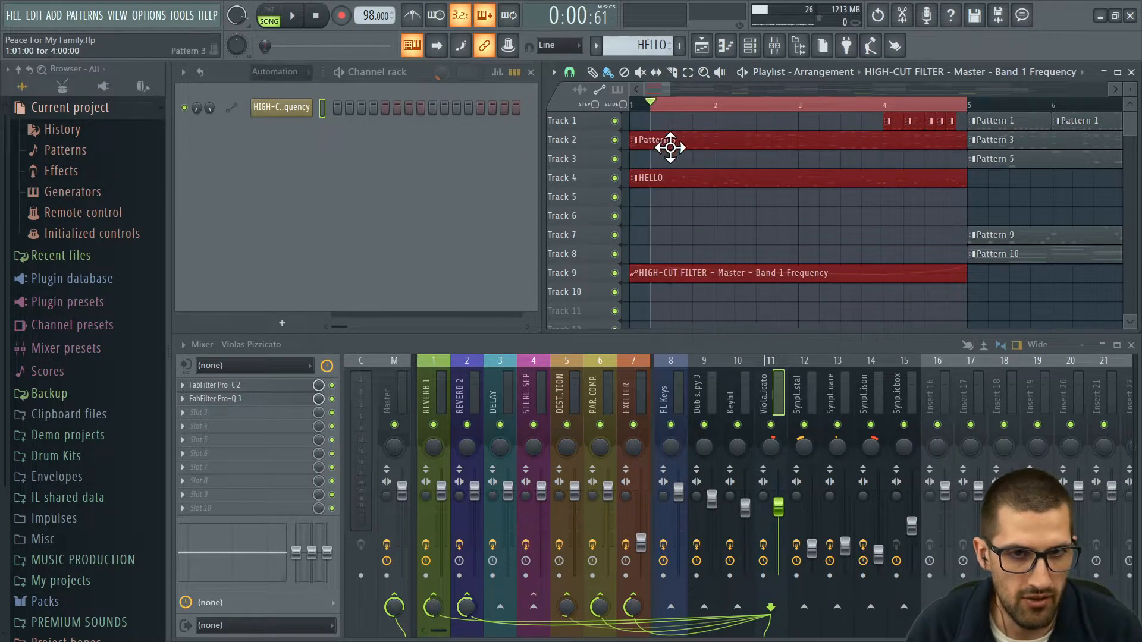
pyautogui.click(671, 143)
pyautogui.press('l')
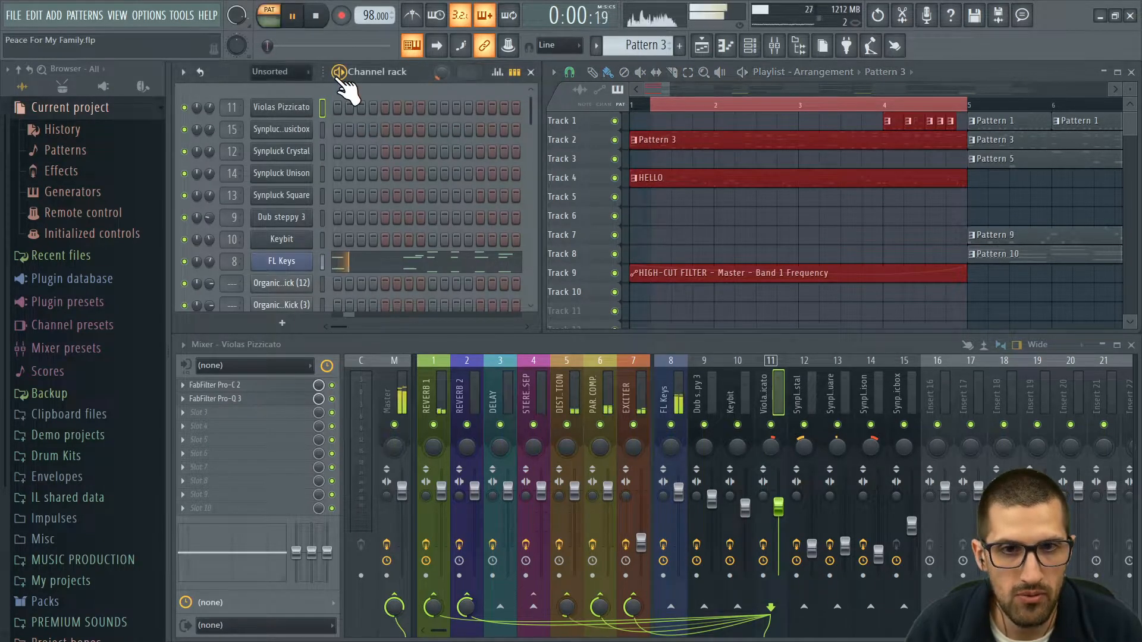
pyautogui.click(688, 177)
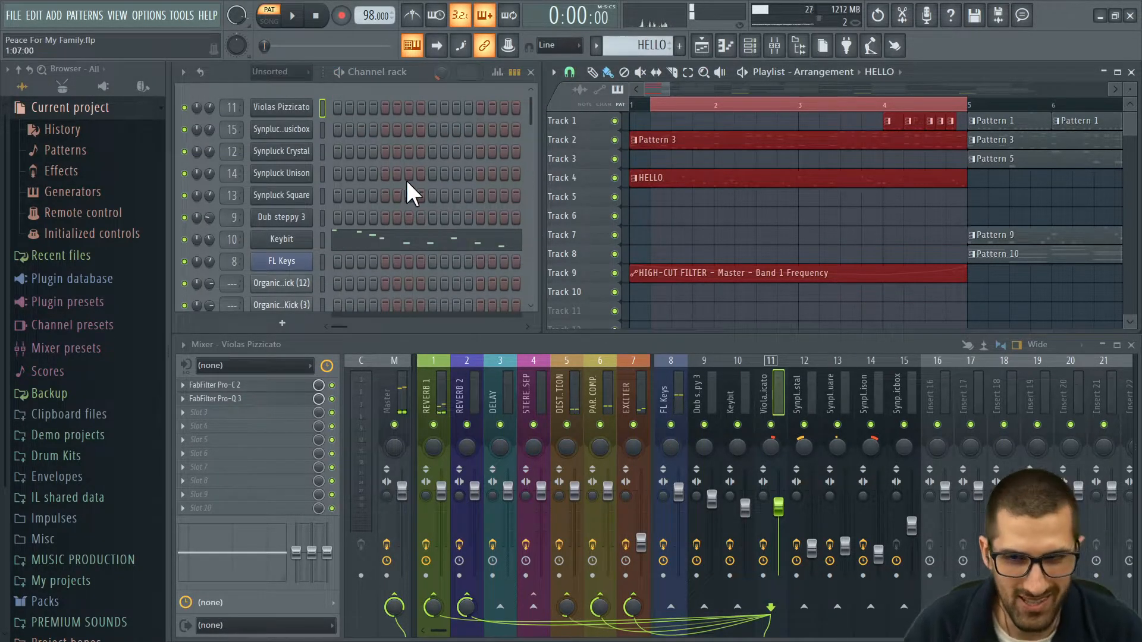
pyautogui.press('space')
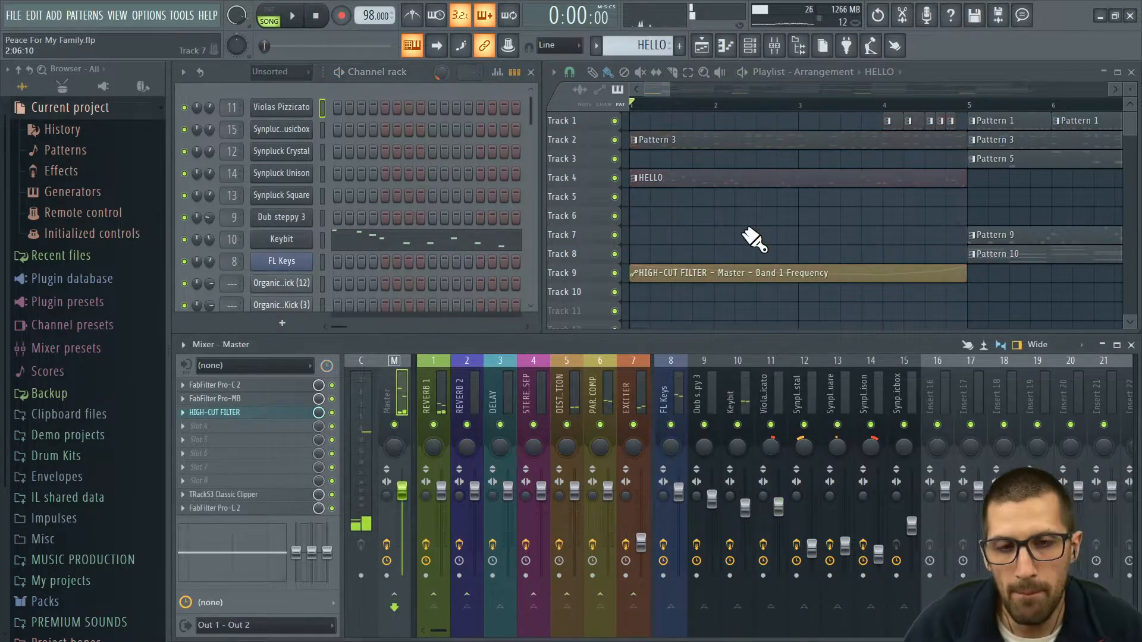
# Move the HIGH-CUT FILTER clip at bar 1 from Track 9 to Track 5, directly below HELLO.
pyautogui.moveTo(693, 276); pyautogui.dragTo(676, 193)
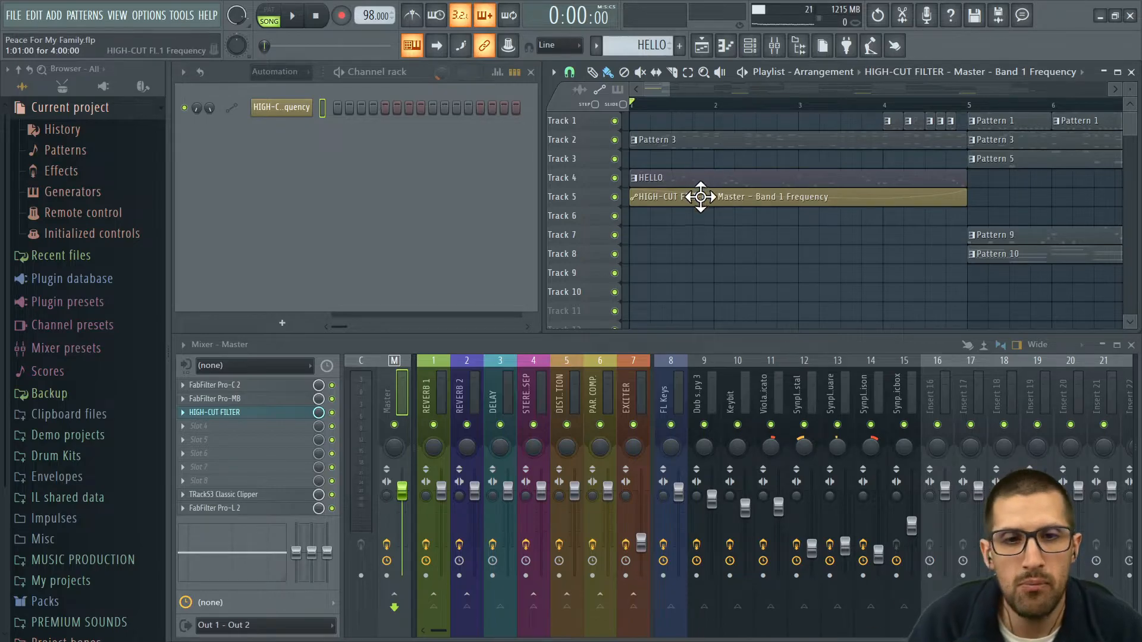
pyautogui.hotkey('ctrl', 'z')
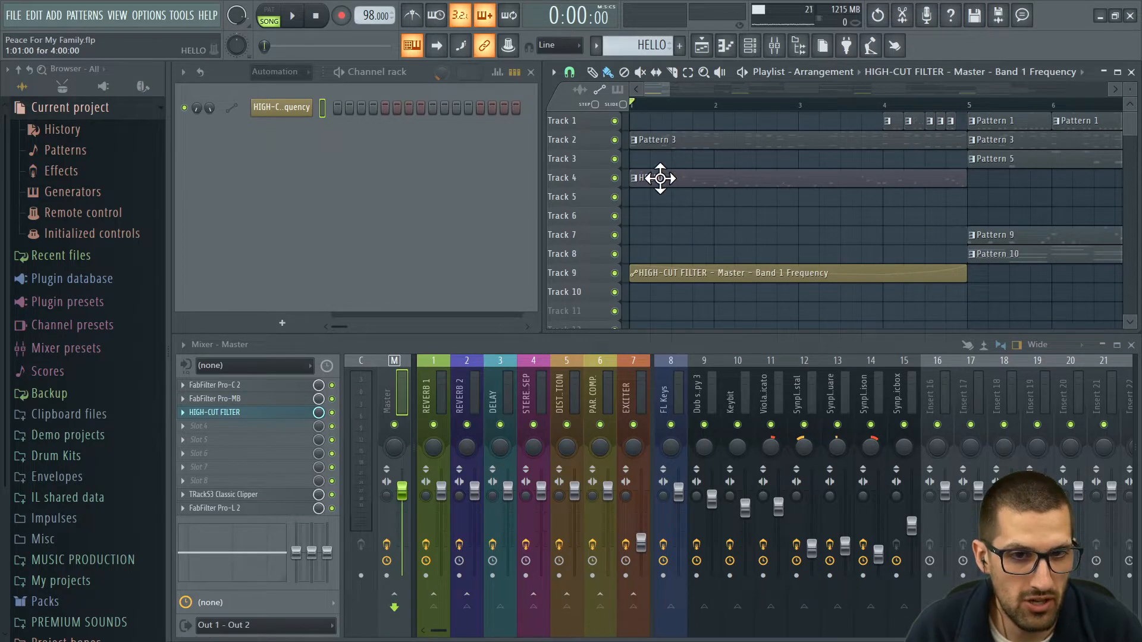
pyautogui.moveTo(681, 269); pyautogui.dragTo(652, 195)
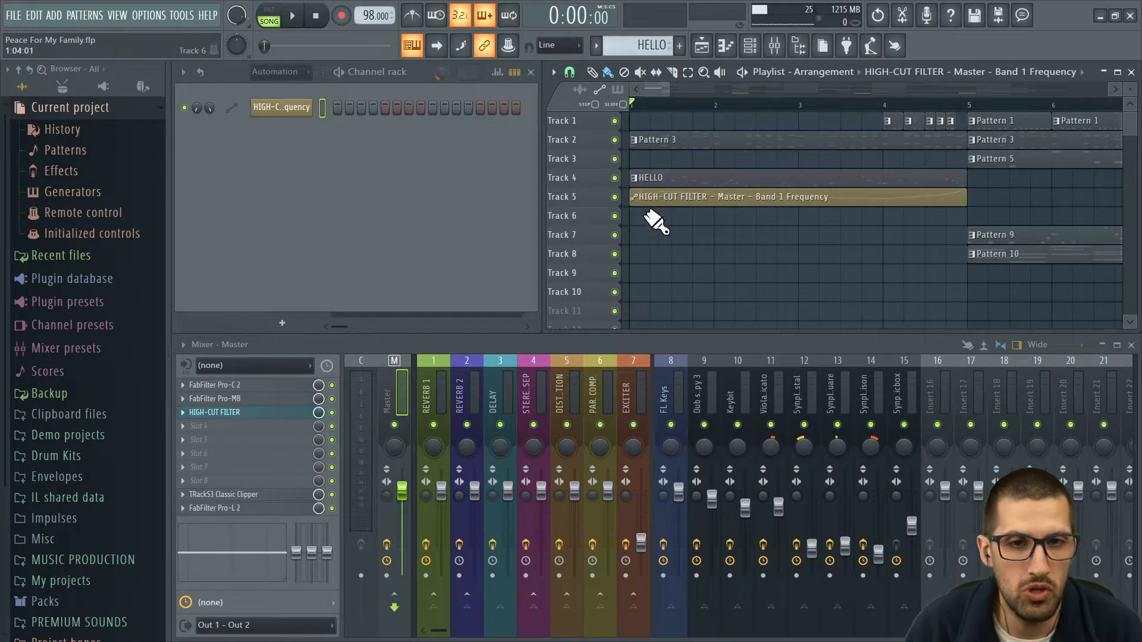
# Insert a new playlist track above Track 5 and move the opening HIGH-CUT FILTER clip up onto it, directly below HELLO.
pyautogui.scroll(-5, 678, 226)
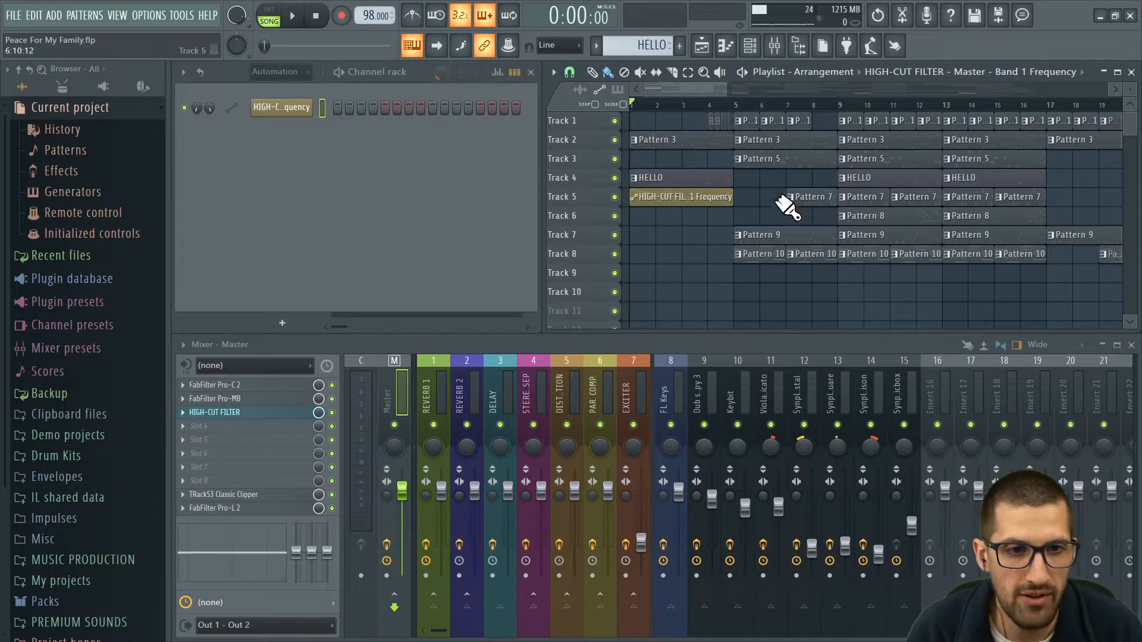
pyautogui.scroll(-2, 803, 211)
pyautogui.rightClick(580, 199)
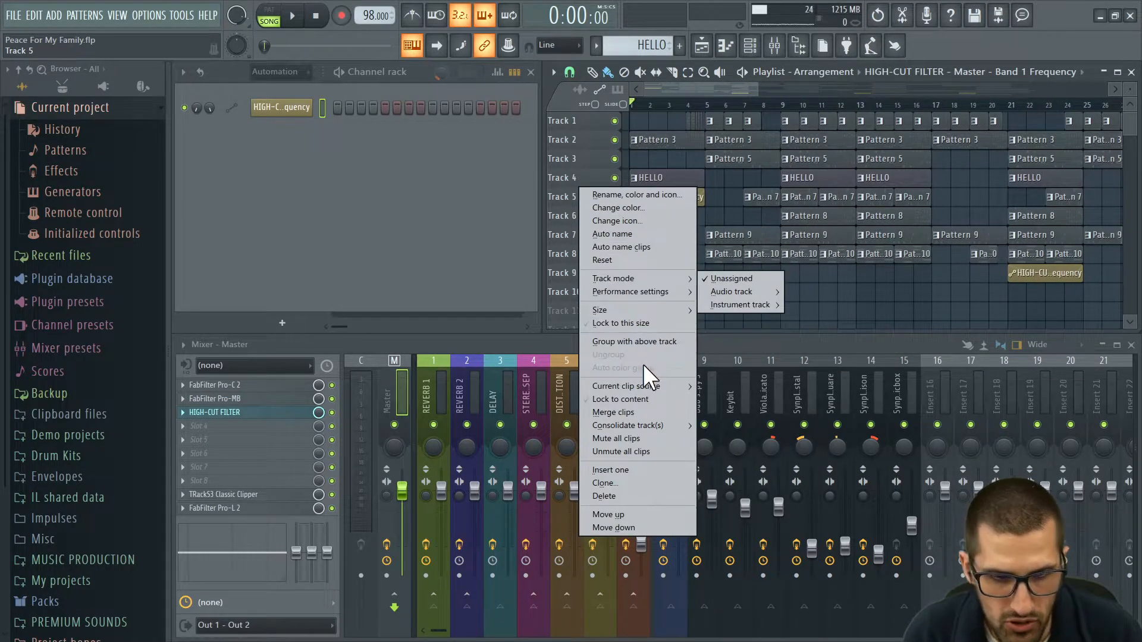
pyautogui.click(638, 466)
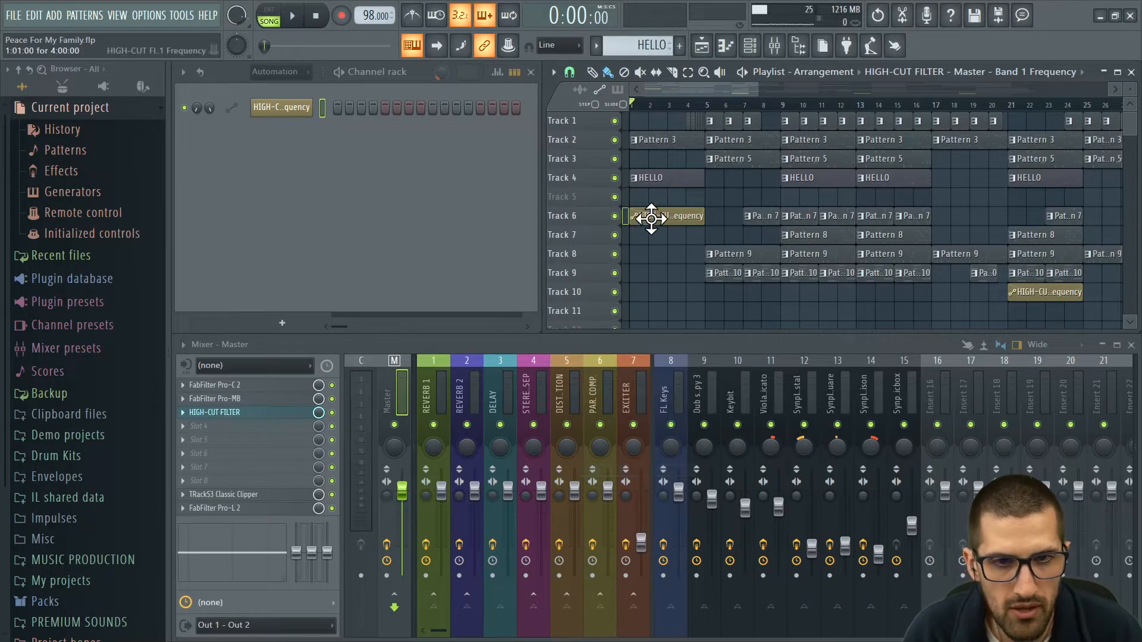
pyautogui.moveTo(651, 217); pyautogui.dragTo(650, 199)
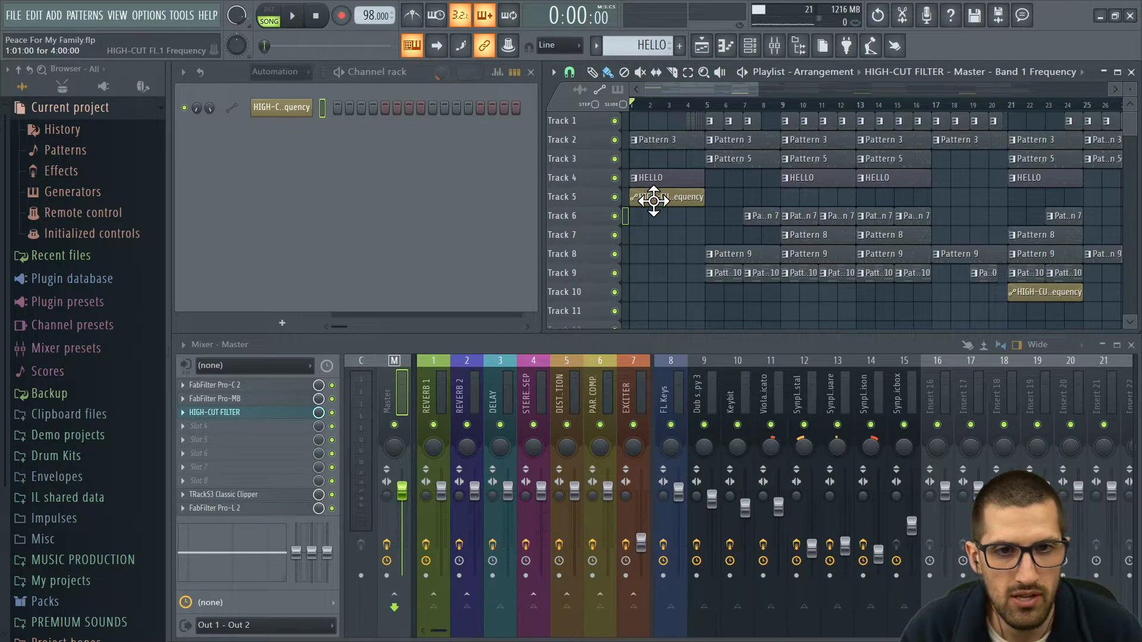
# Rename the HIGH-CUT FILTER automation channel as HELLO FILTER.
pyautogui.doubleClick(653, 200)
pyautogui.click(1133, 70)
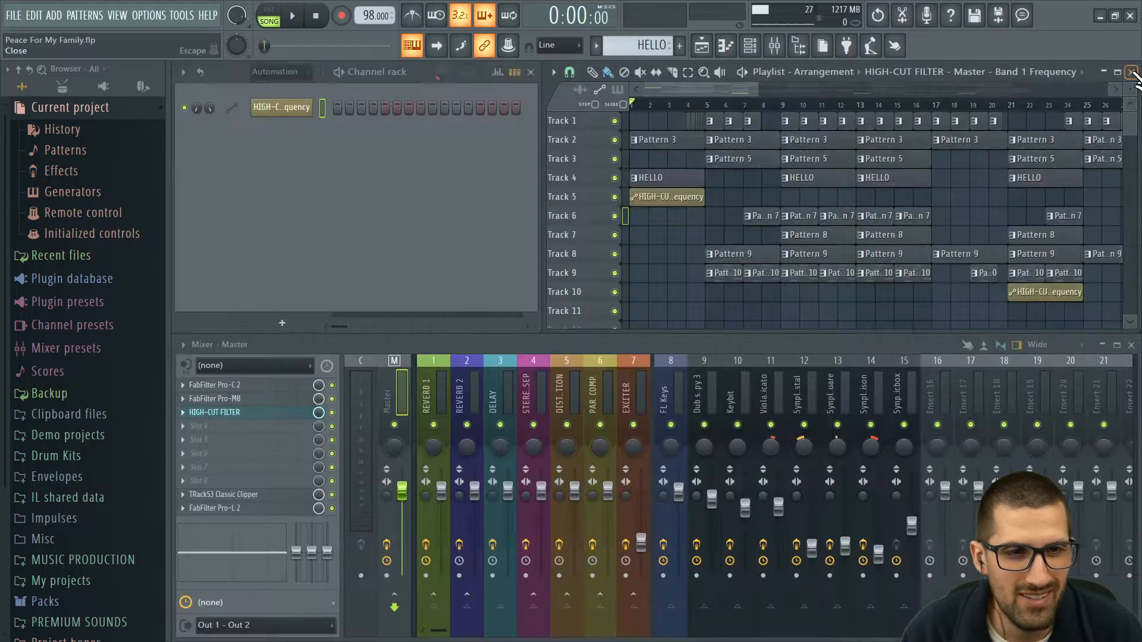
pyautogui.press('F2')
pyautogui.press('Return')
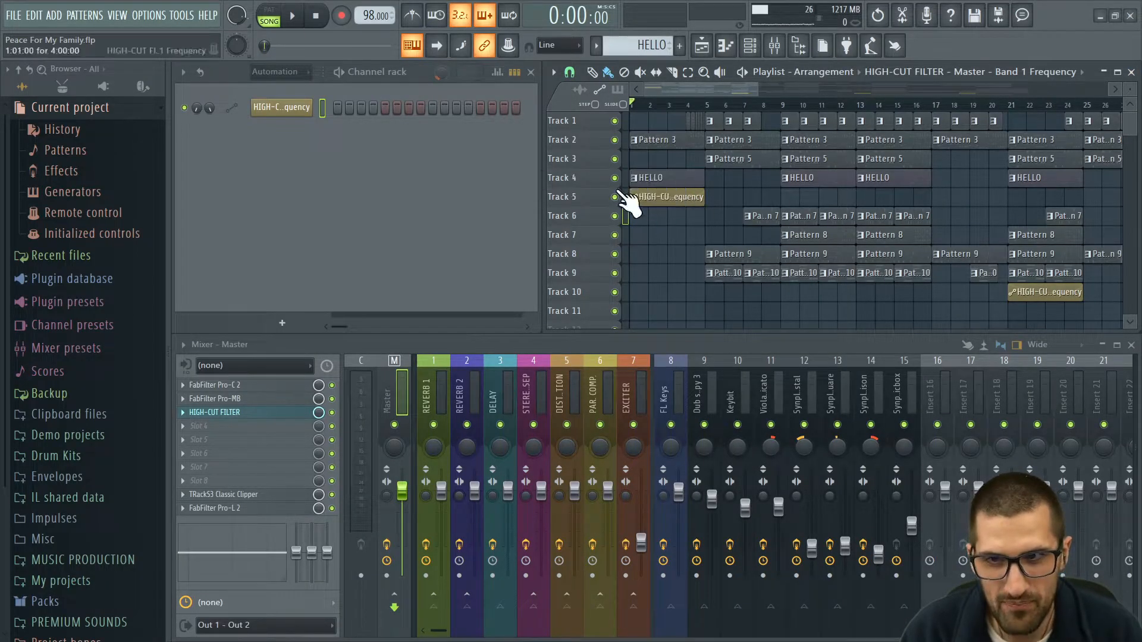
pyautogui.middleClick(274, 113)
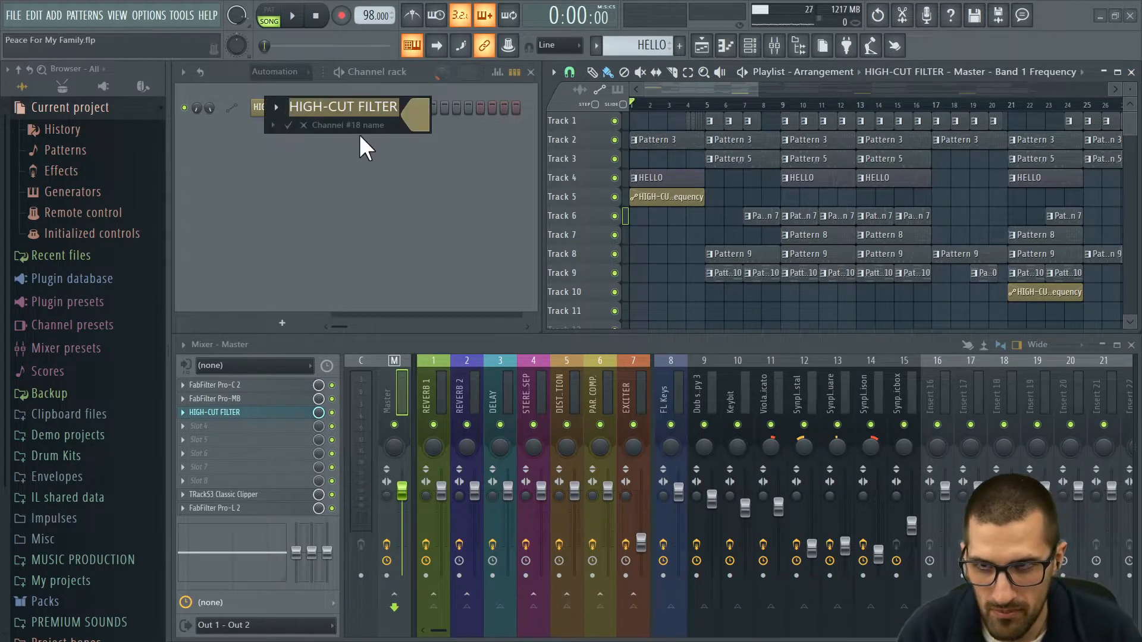
pyautogui.write('HELL')
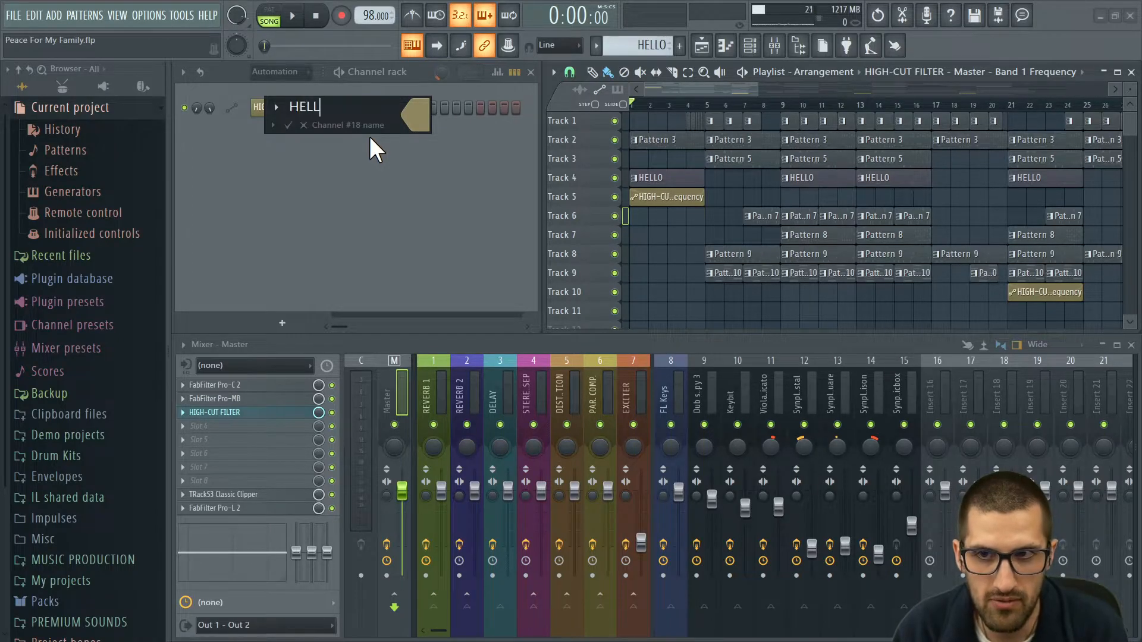
pyautogui.write('O FILTER')
pyautogui.press('Return')
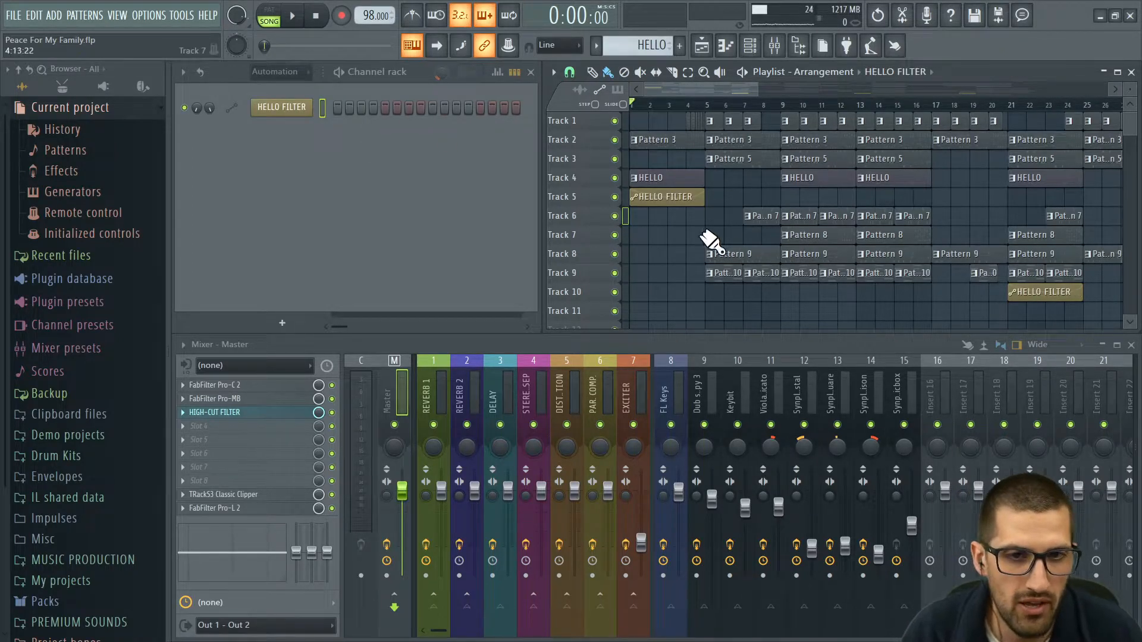
# Try copying the opening HELLO and HELLO FILTER clips together to around bar 17, removing the copies after each attempt.
pyautogui.scroll(-3, 662, 233)
pyautogui.scroll(5, 573, 121)
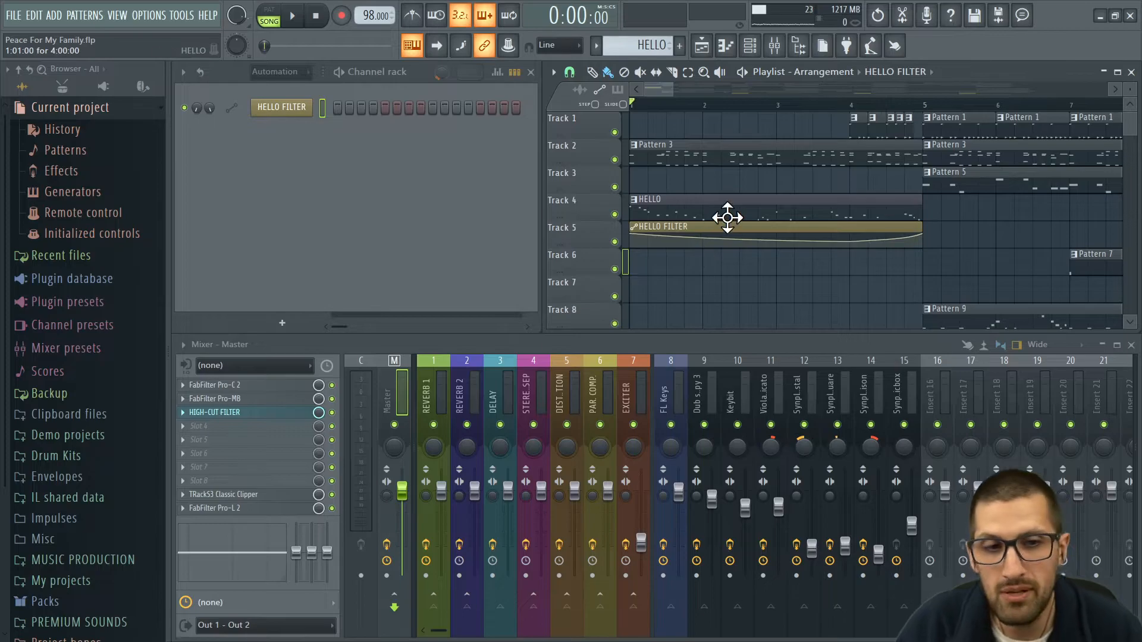
pyautogui.scroll(-4, 727, 218)
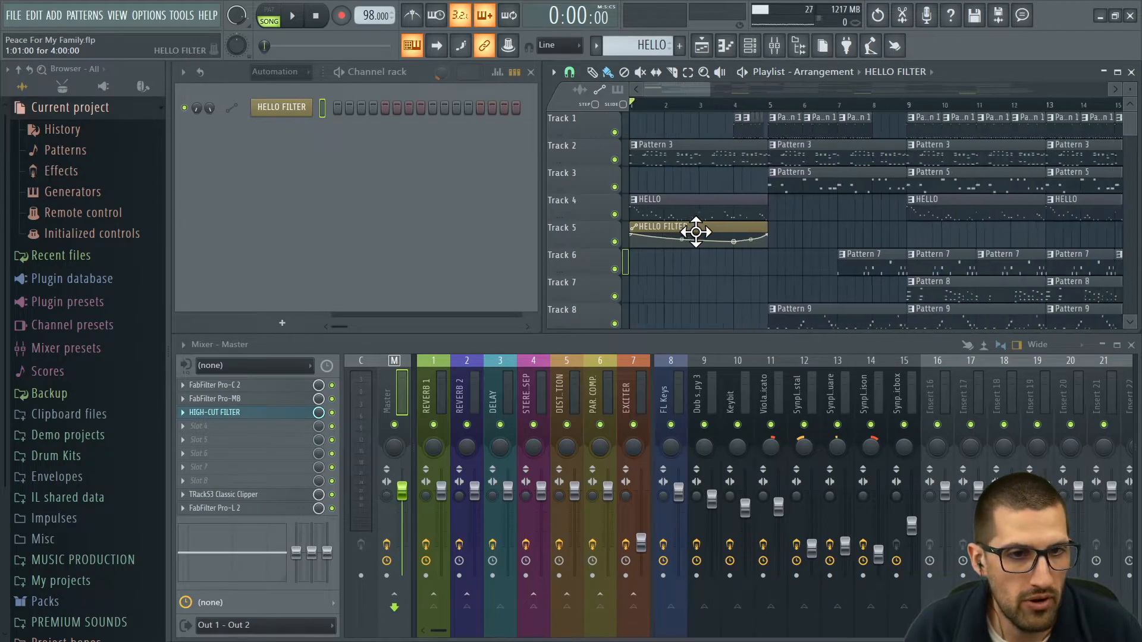
pyautogui.moveTo(754, 254); pyautogui.dragTo(1055, 189)
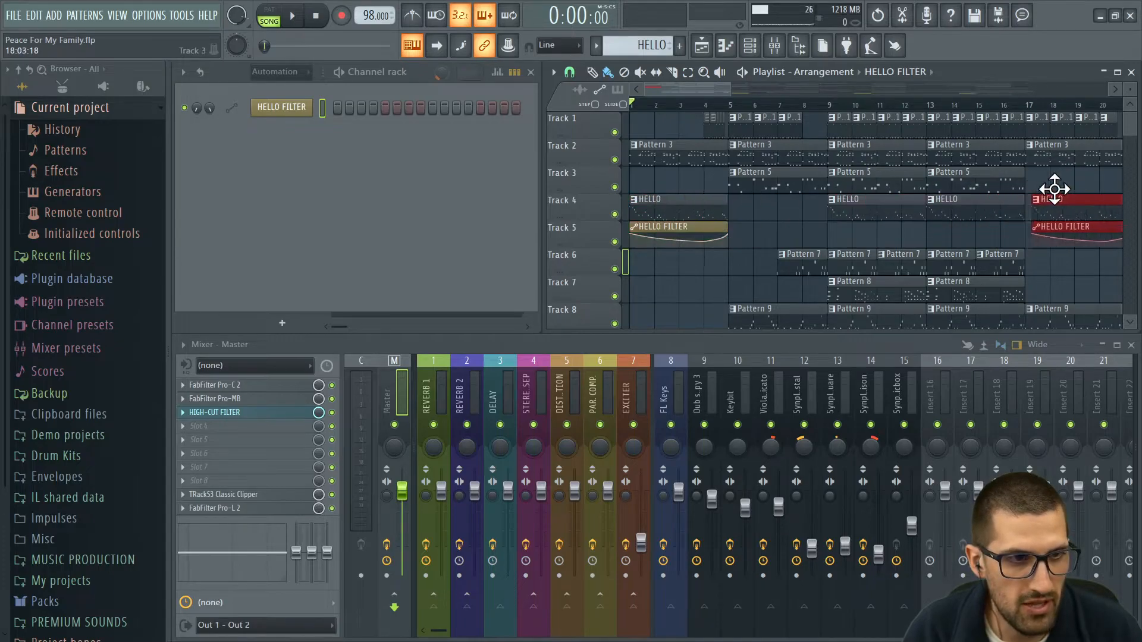
pyautogui.rightClick(1069, 199)
pyautogui.moveTo(733, 241); pyautogui.dragTo(696, 211)
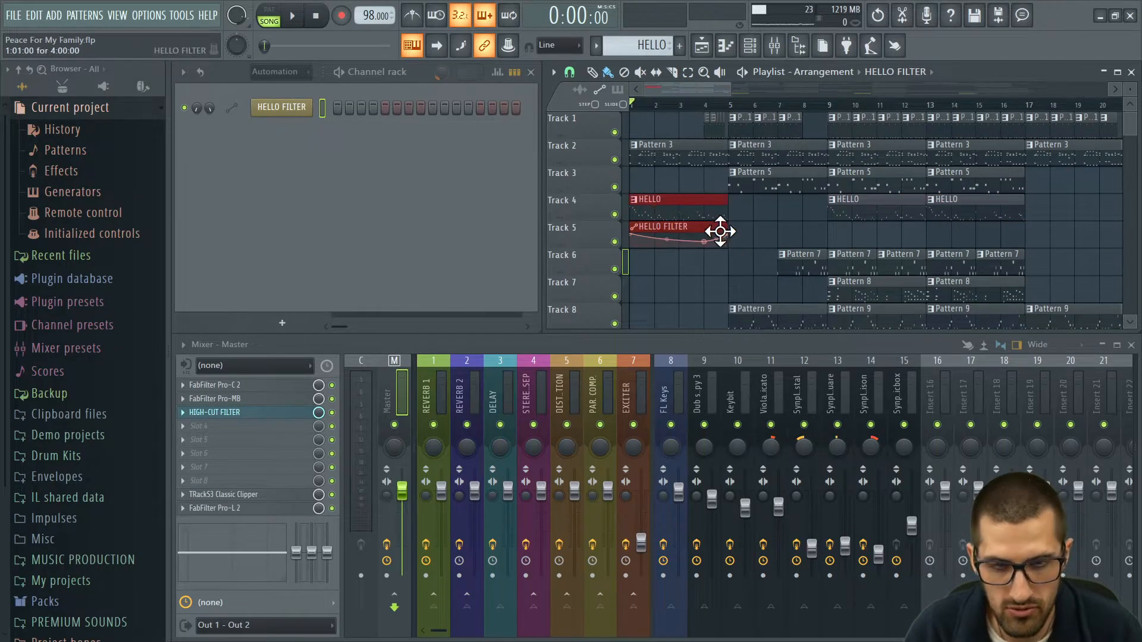
pyautogui.rightClick(746, 211)
pyautogui.moveTo(767, 262); pyautogui.dragTo(1061, 219)
pyautogui.rightClick(1080, 235)
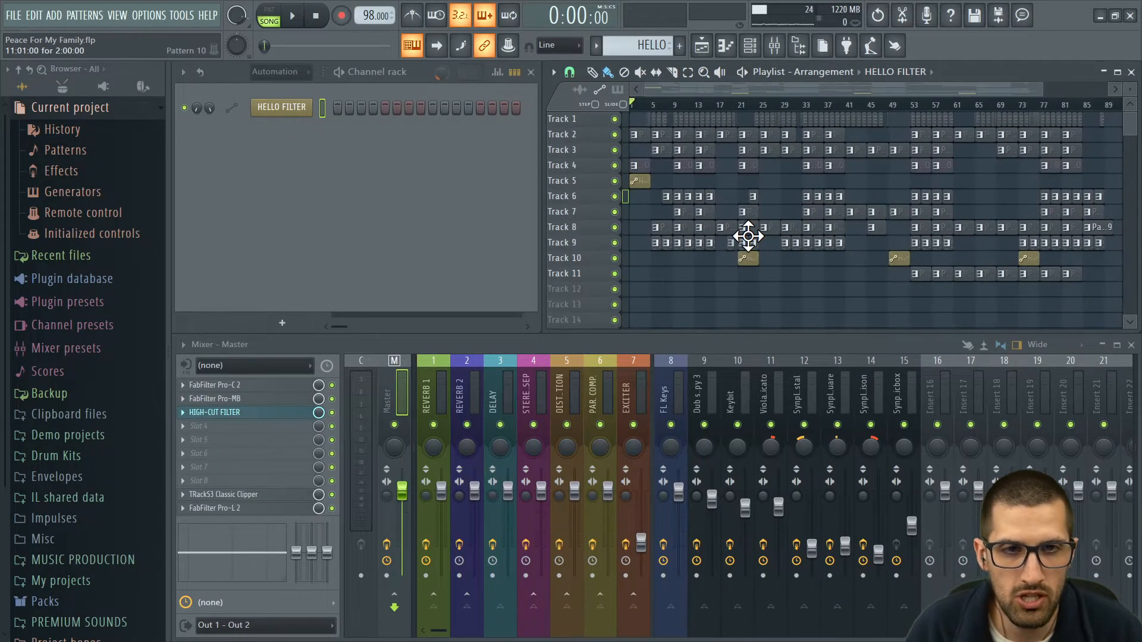
# Switch to the browser and reread the member's question "Automation clips and the method of use".
pyautogui.click(1099, 16)
pyautogui.click(678, 174)
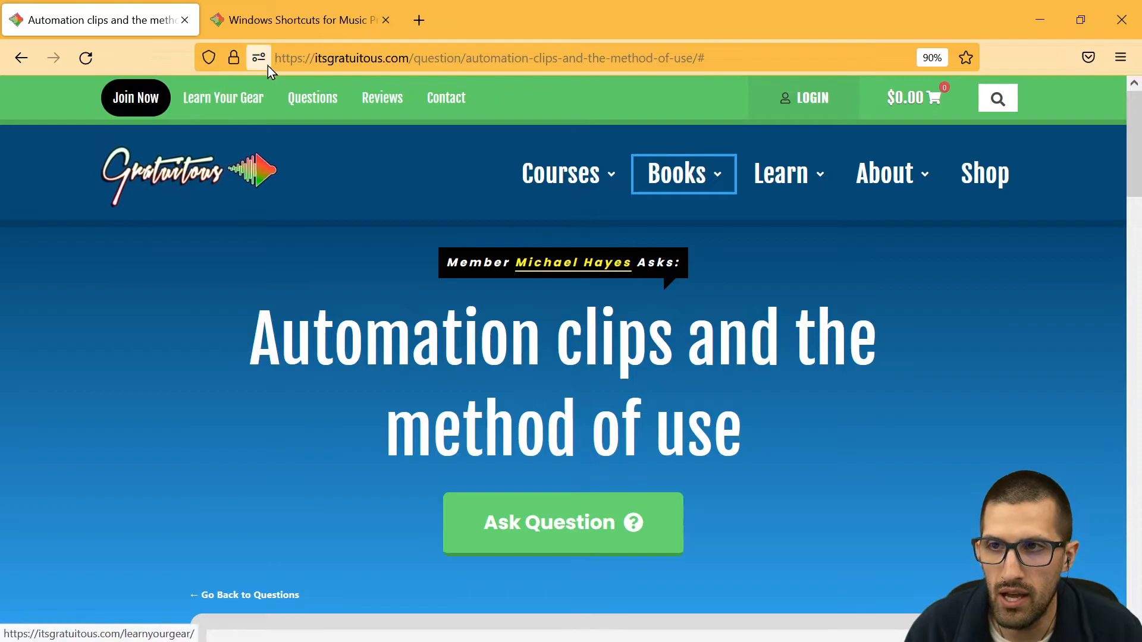
pyautogui.click(410, 266)
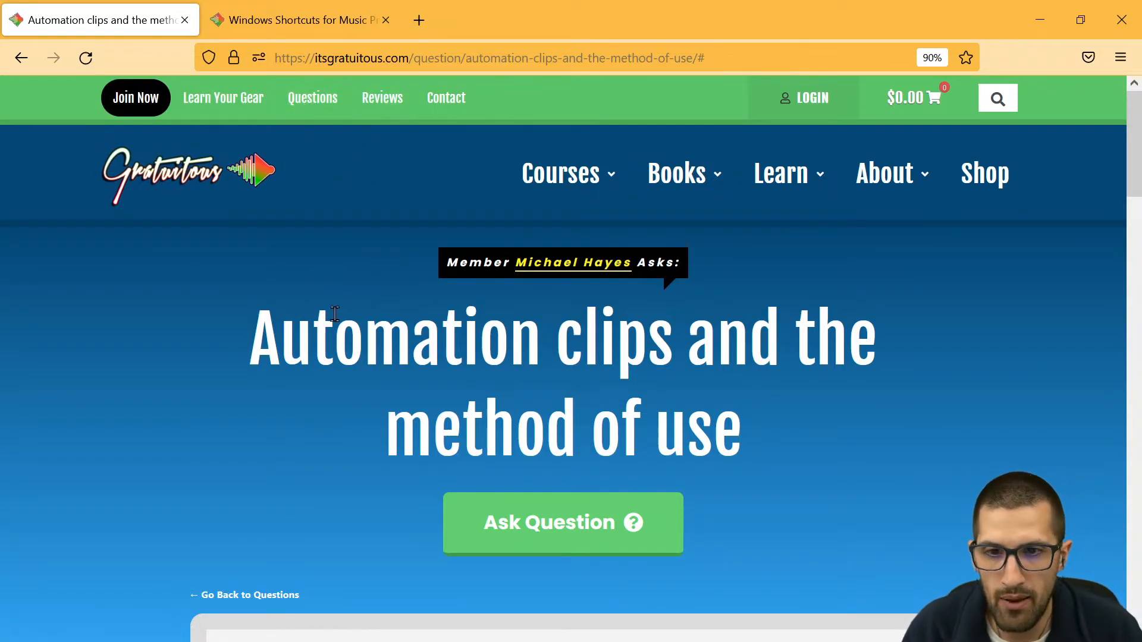
pyautogui.moveTo(263, 340); pyautogui.dragTo(579, 352)
pyautogui.moveTo(759, 361); pyautogui.dragTo(768, 342)
pyautogui.moveTo(1140, 175); pyautogui.dragTo(1140, 345)
pyautogui.scroll(-3, 518, 405)
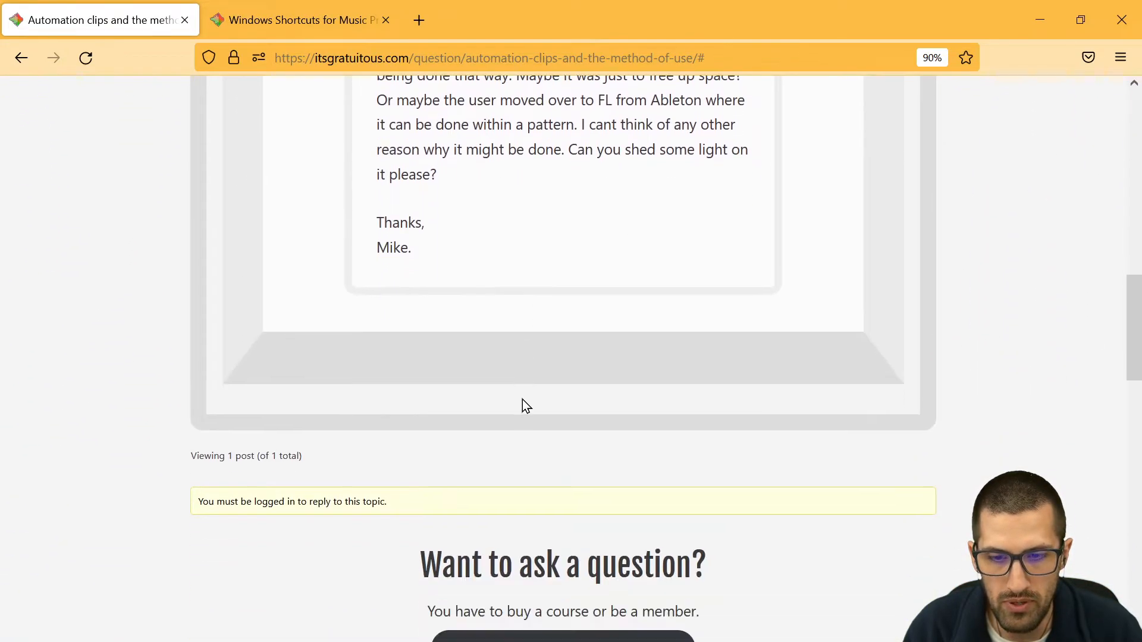
pyautogui.scroll(4, 520, 391)
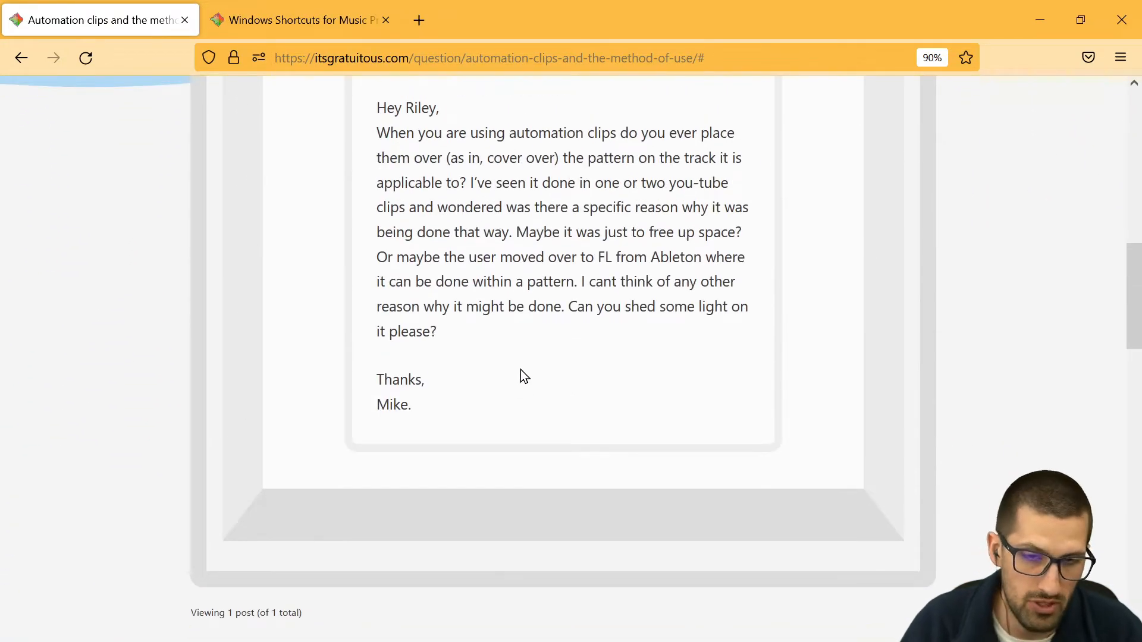
pyautogui.scroll(3, 518, 365)
pyautogui.scroll(10, 528, 336)
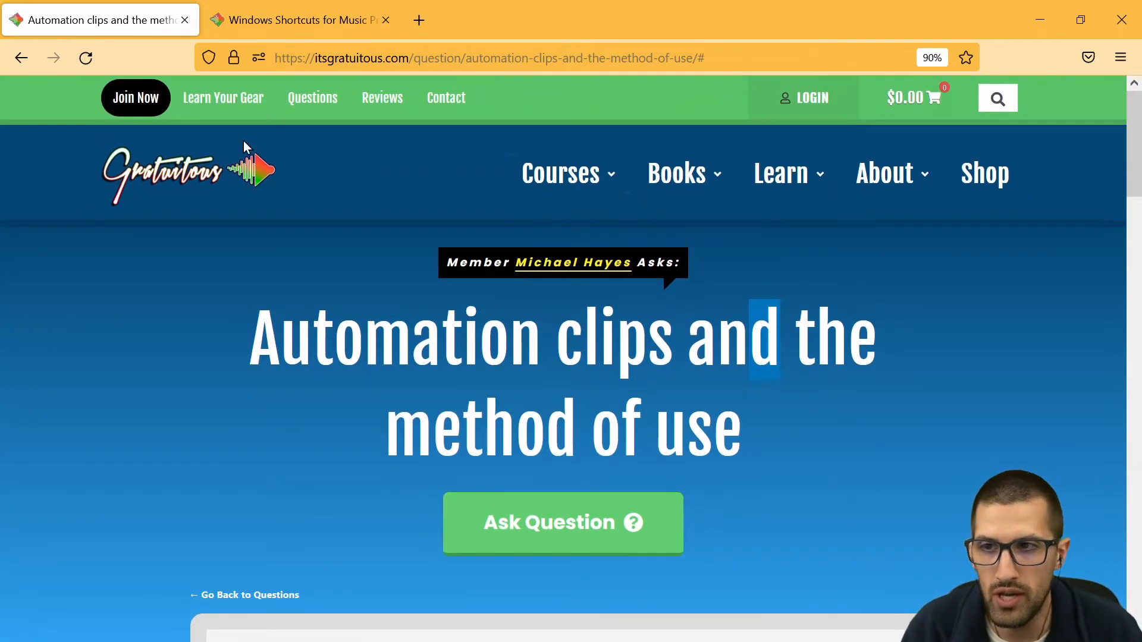
# Look through the website's FL Studio courses, books and learning resources, and return to the question's title.
pyautogui.click(561, 177)
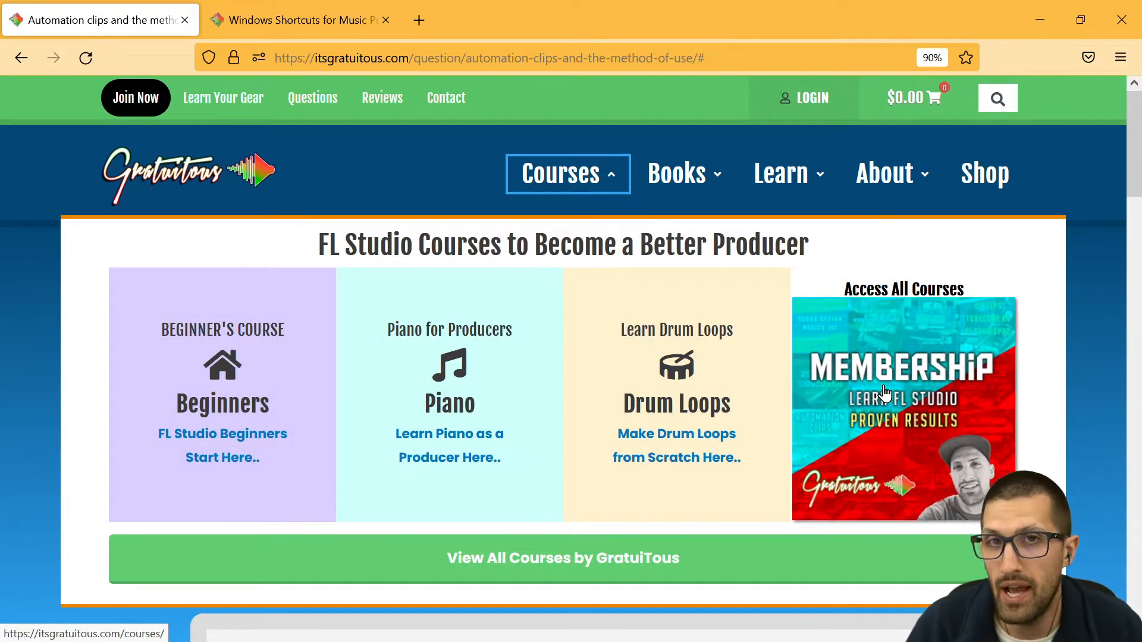
pyautogui.click(682, 189)
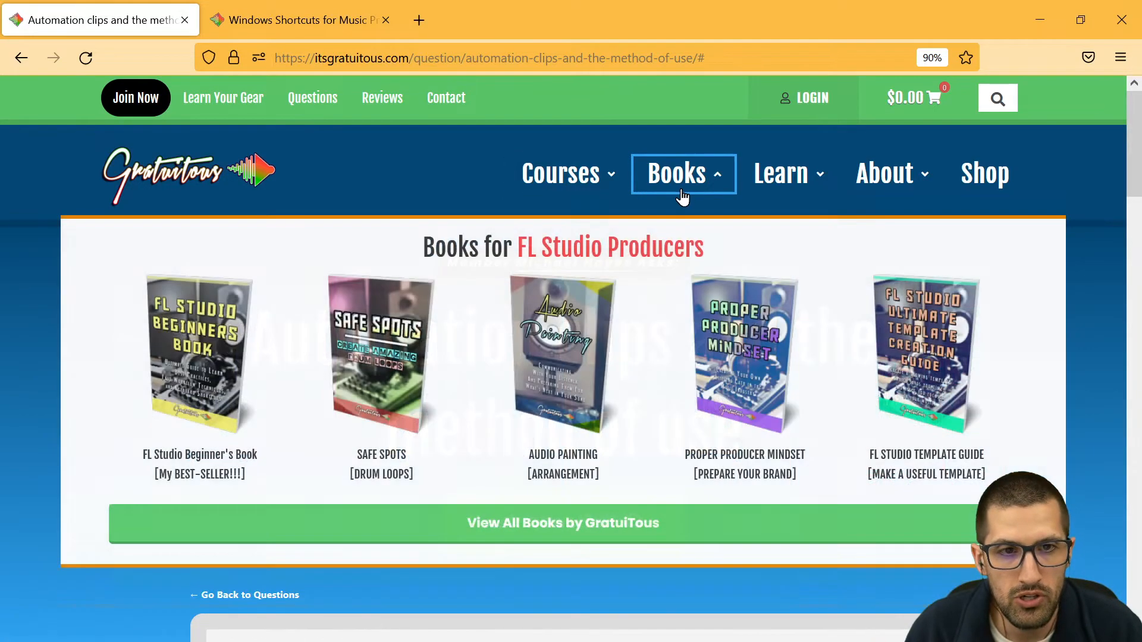
pyautogui.click(783, 172)
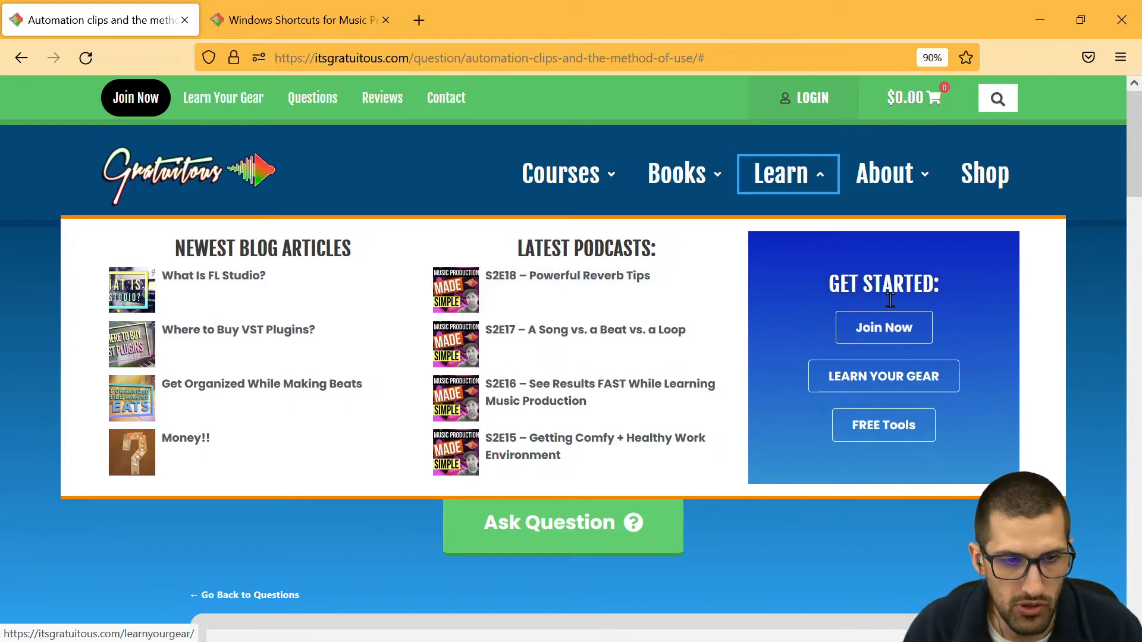
pyautogui.click(784, 178)
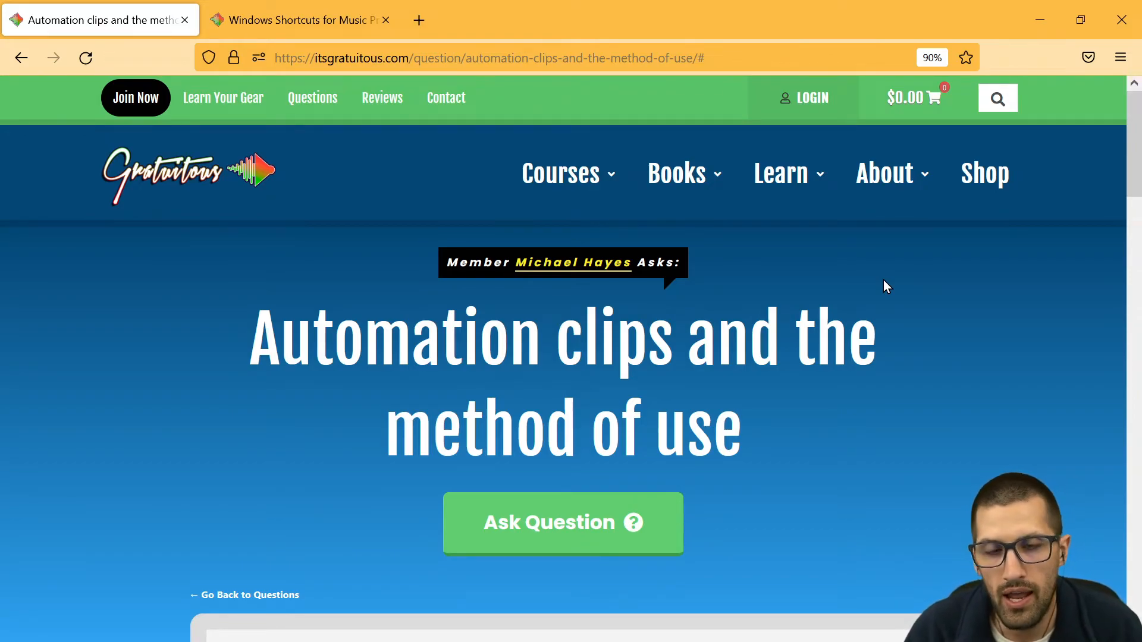
pyautogui.scroll(-3, 1130, 172)
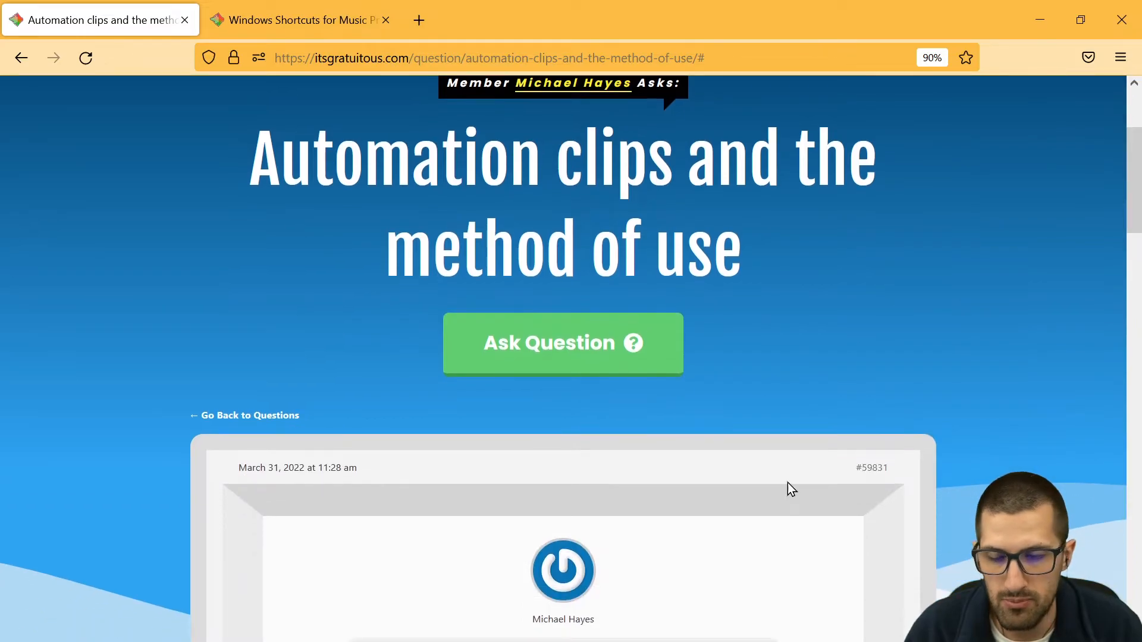
pyautogui.scroll(3, 829, 281)
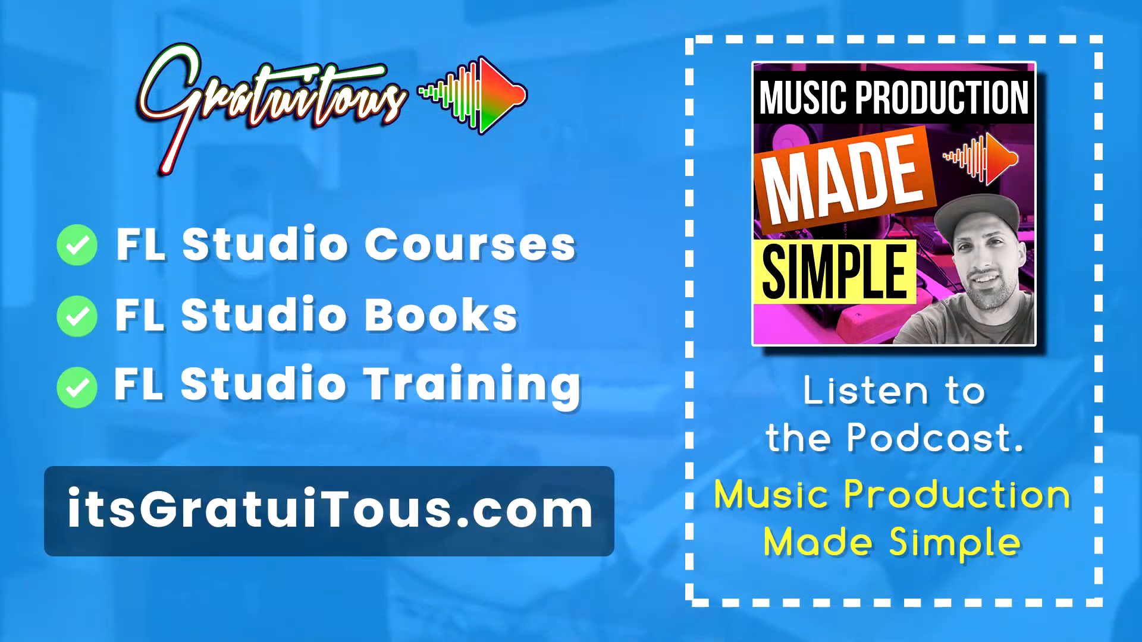